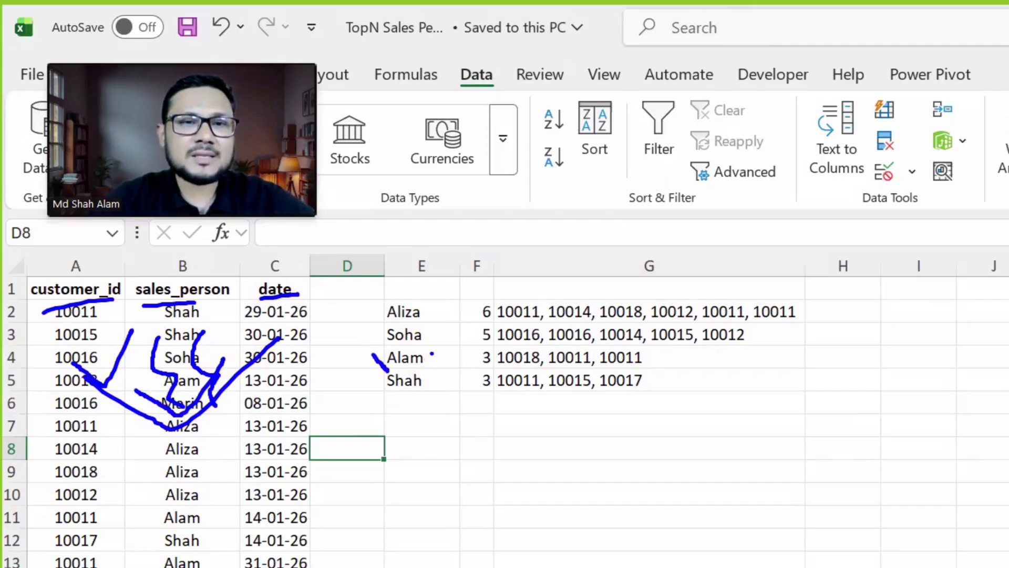
mouse_move(432, 352)
mouse_down()
mouse_move(437, 391)
mouse_move(513, 388)
mouse_move(448, 347)
mouse_up()
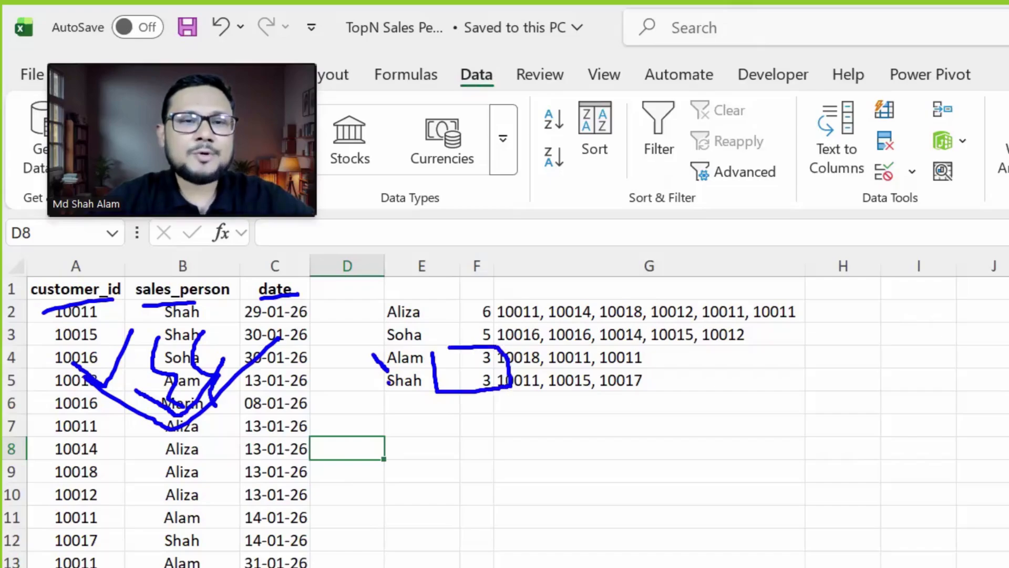
drag(389, 382, 501, 345)
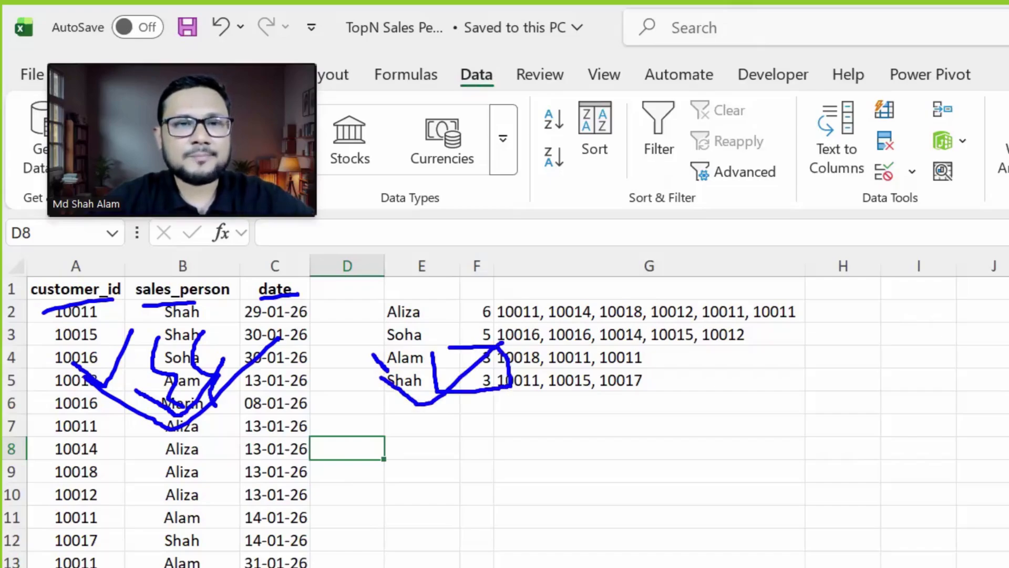
mouse_move(175, 376)
mouse_down()
mouse_move(238, 438)
mouse_move(303, 367)
mouse_up()
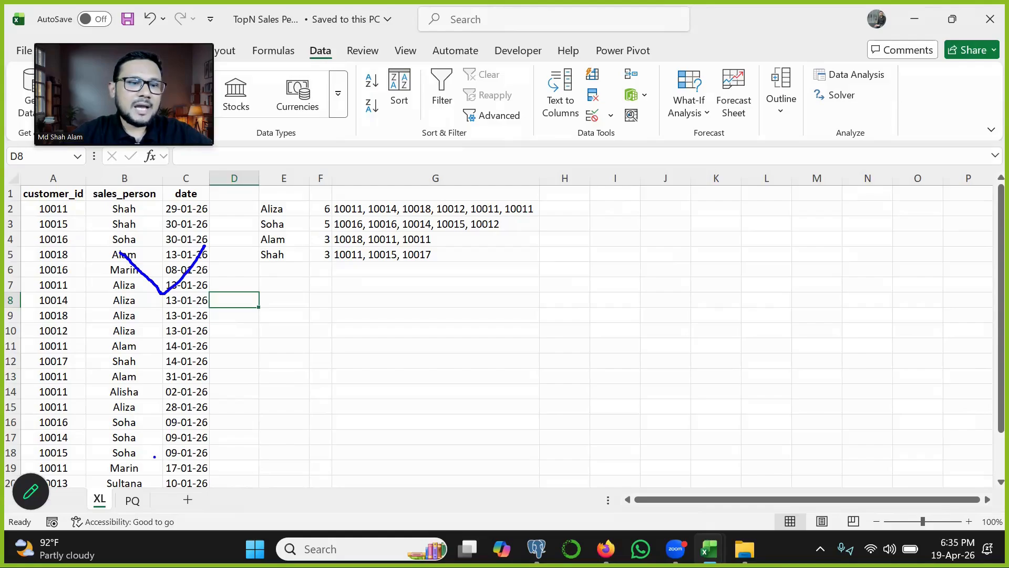
mouse_move(155, 457)
mouse_down()
mouse_move(118, 499)
mouse_move(141, 513)
mouse_move(133, 468)
mouse_up()
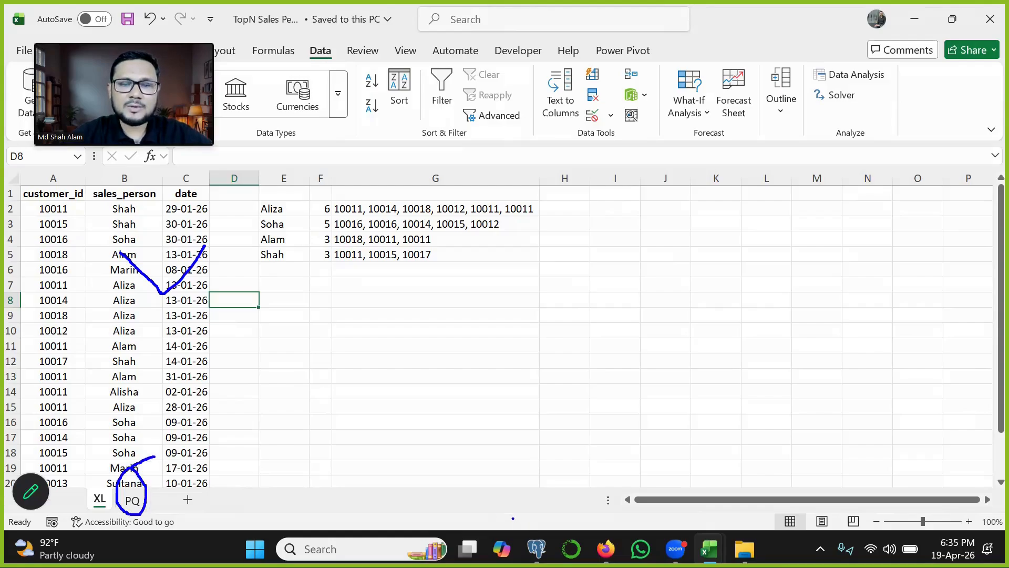
drag(513, 520, 520, 550)
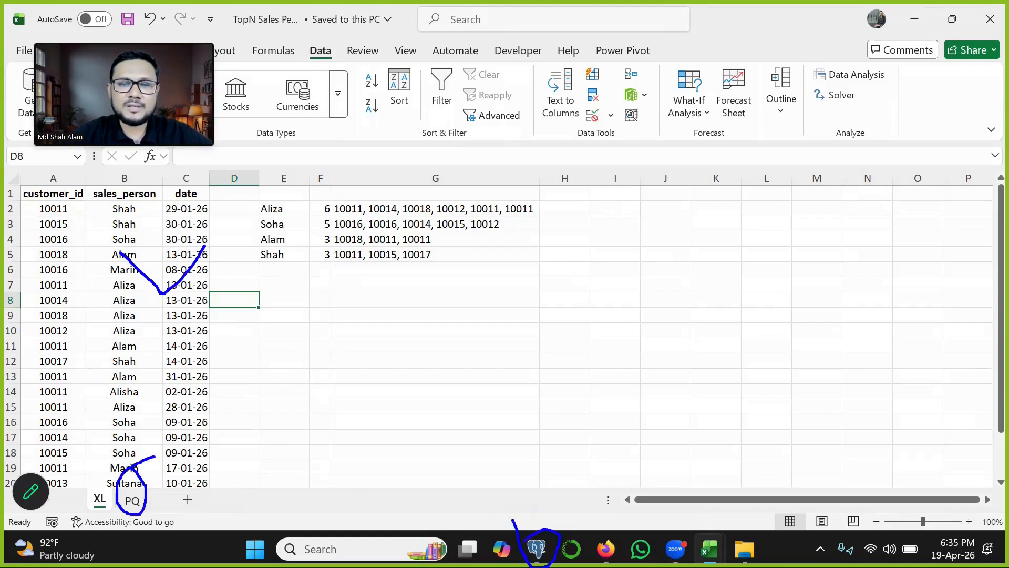
Start a GROUPBY formula in cell E7 with B2:B22 as the row fields and A2:A22 as the values.
click(289, 285)
text(=grou)
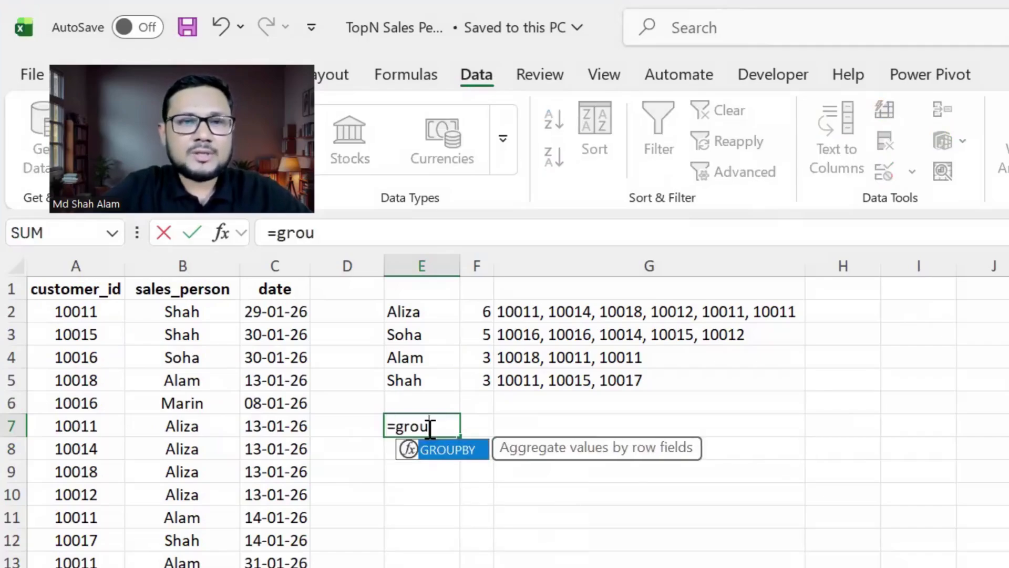
key(Tab)
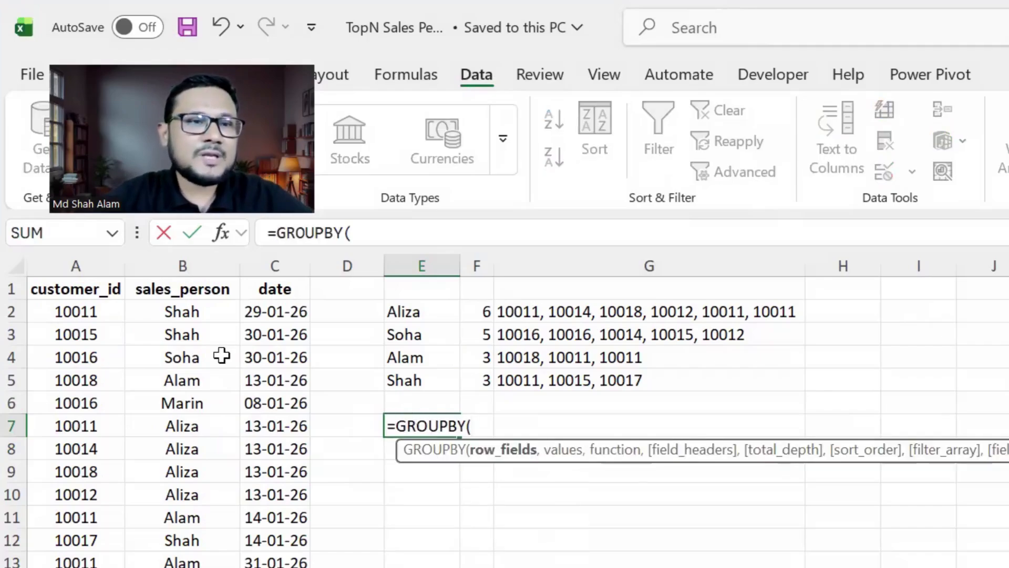
click(196, 321)
key(ctrl+shift+Down)
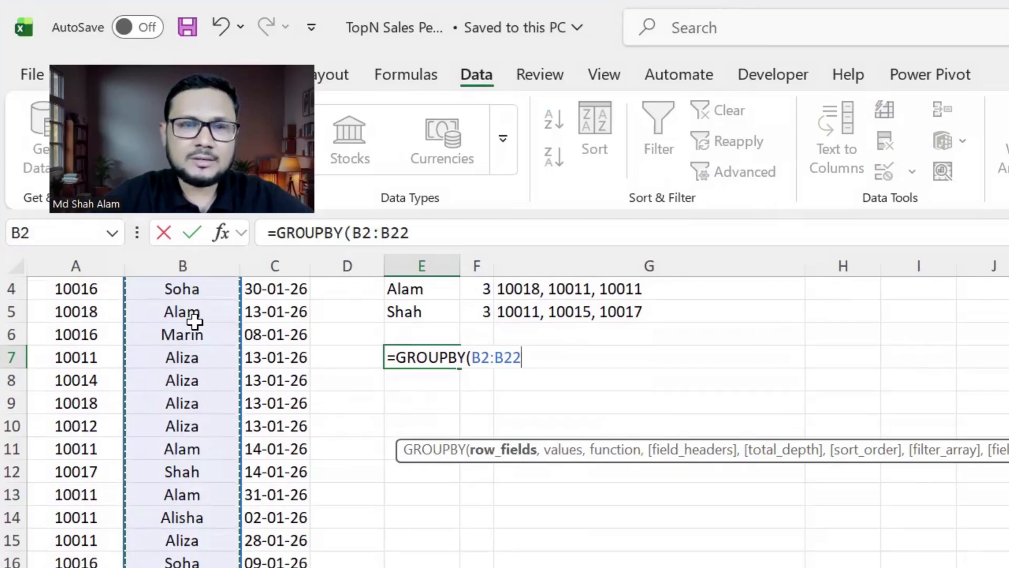
text(,)
scroll(194, 321, up, 1)
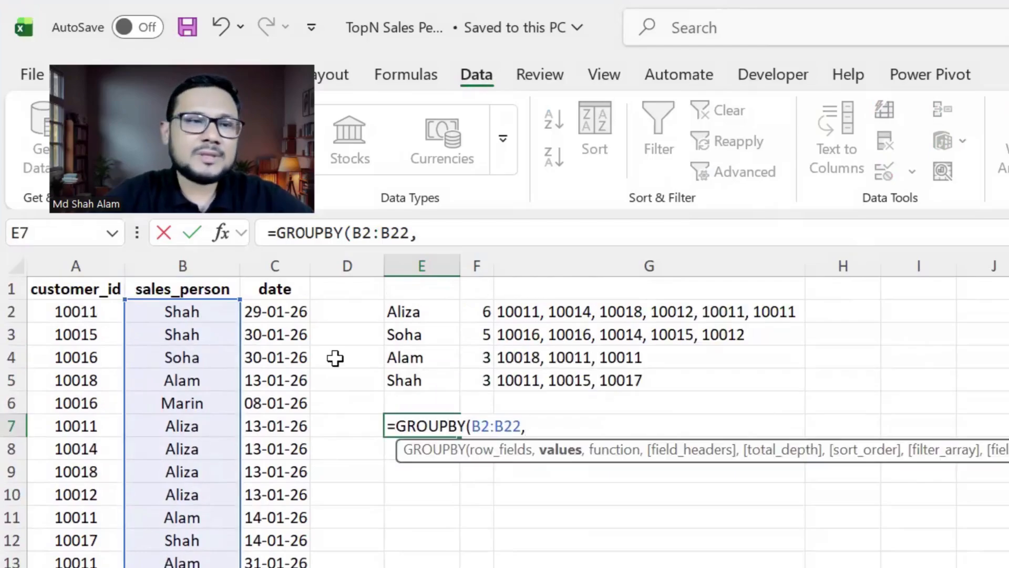
click(74, 309)
key(ctrl+shift+Down)
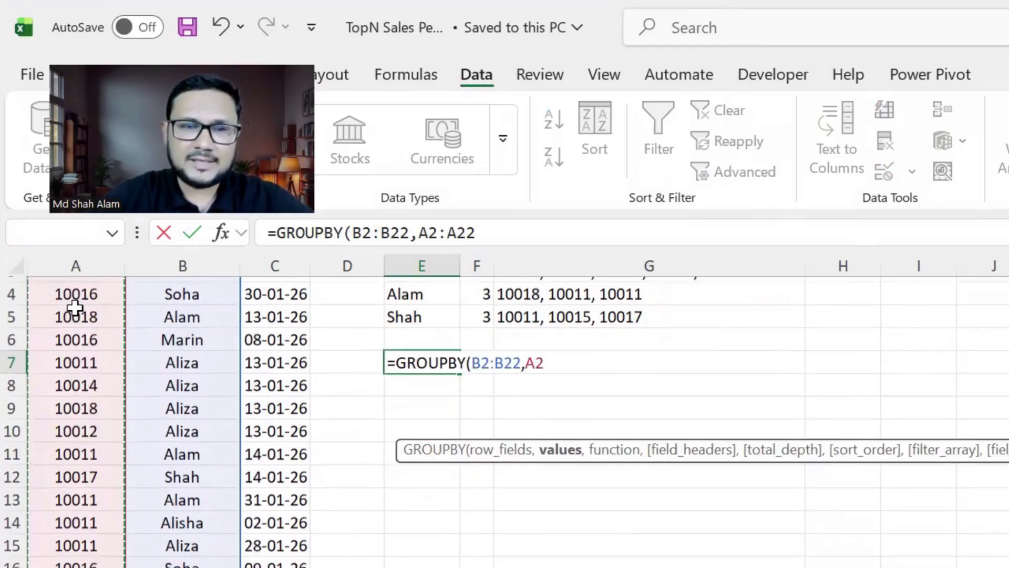
text(,)
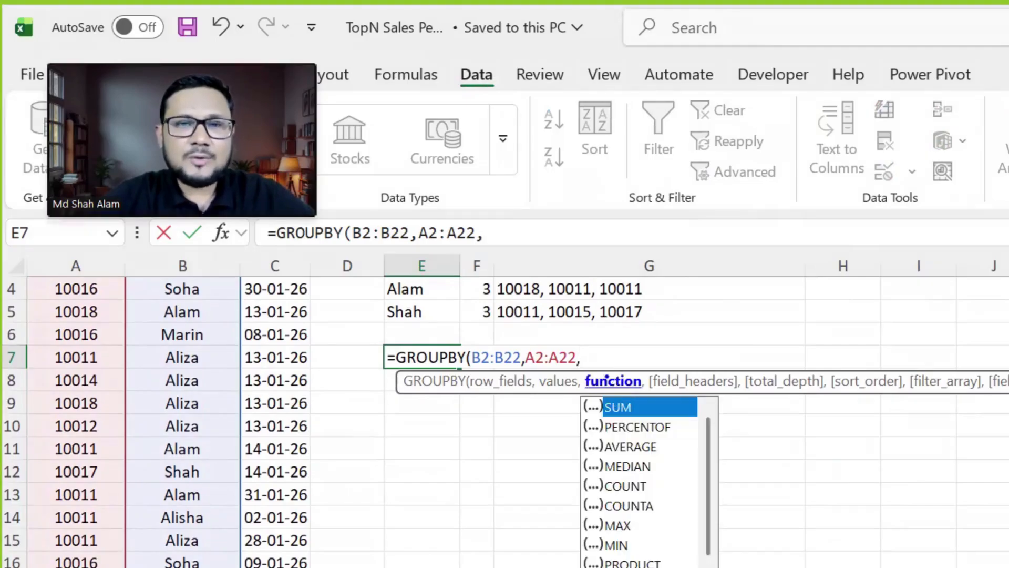
drag(600, 370, 645, 341)
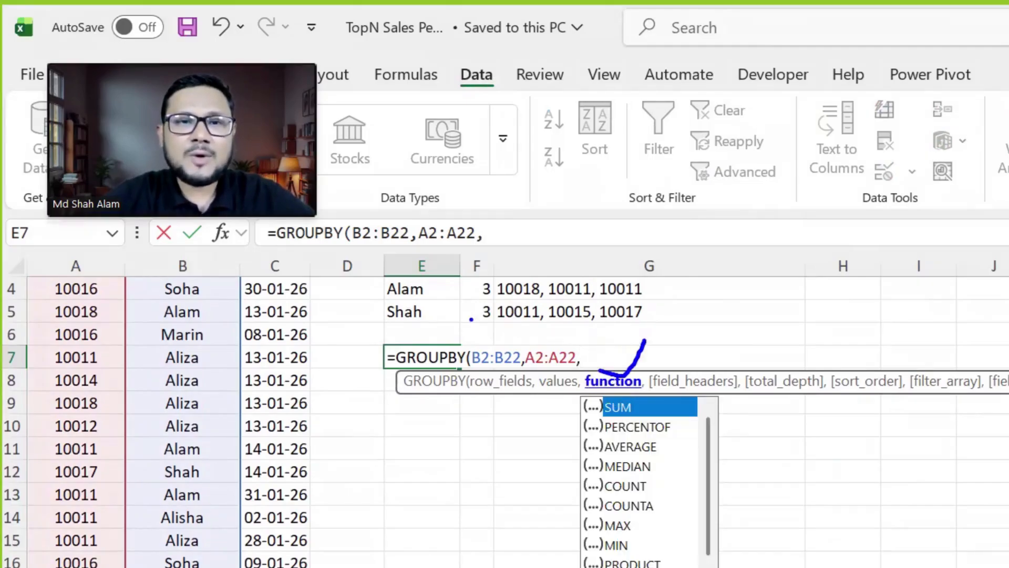
mouse_move(478, 319)
mouse_down()
mouse_move(480, 301)
mouse_move(604, 328)
mouse_move(667, 294)
mouse_move(495, 297)
mouse_move(547, 326)
mouse_up()
key(Escape)
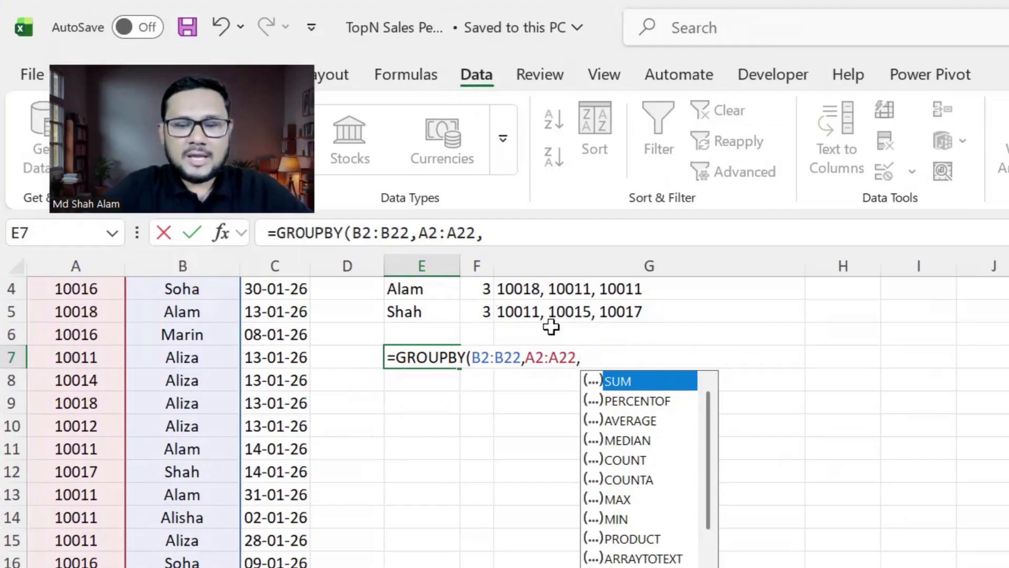
Add HSTACK(COUNTA,ARRAYTOTEXT) as the function argument of the GROUPBY formula.
text(hstack(count)
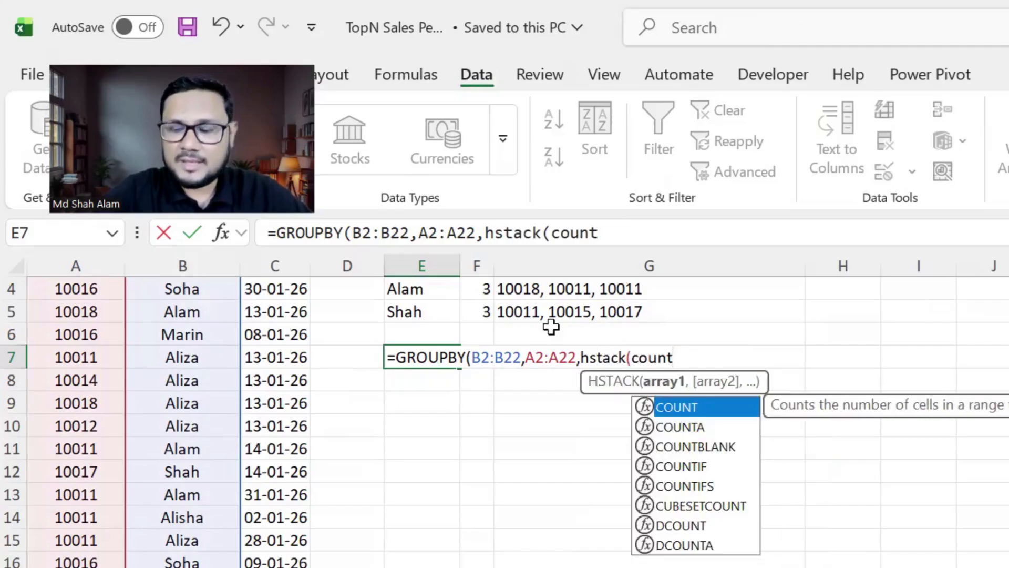
key(Down)
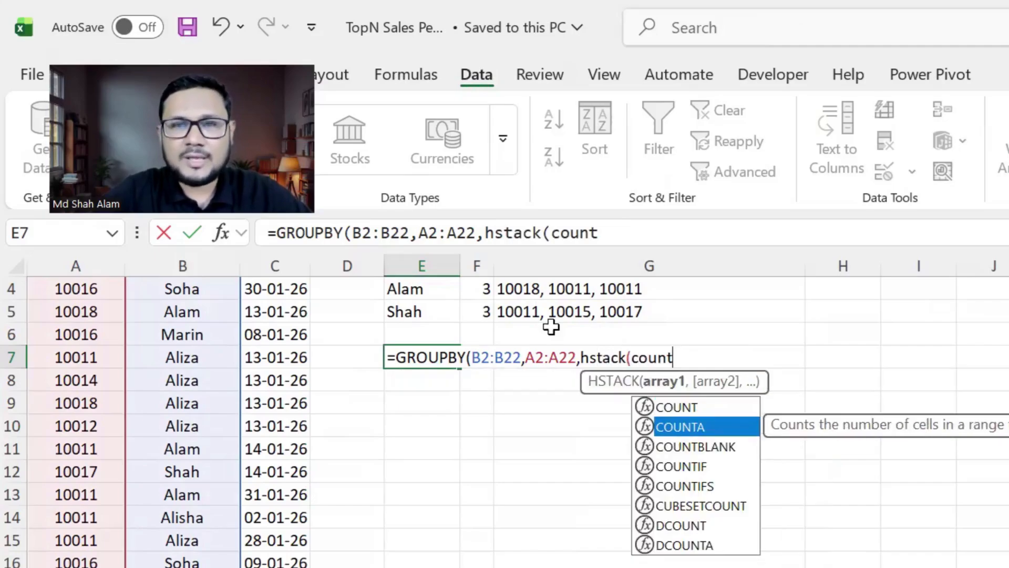
key(Tab)
text(,arr)
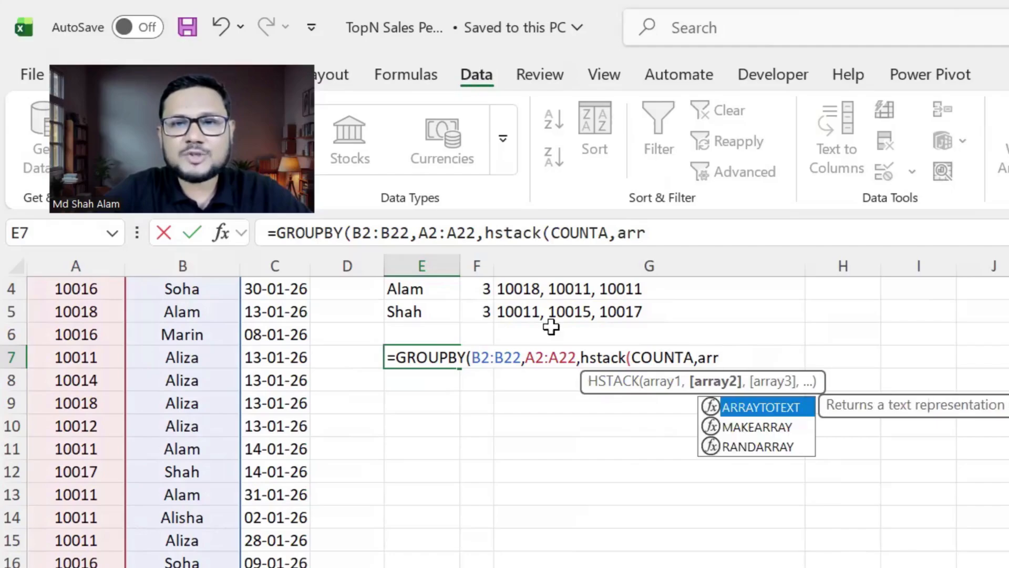
key(Tab)
key(BackSpace)
text())
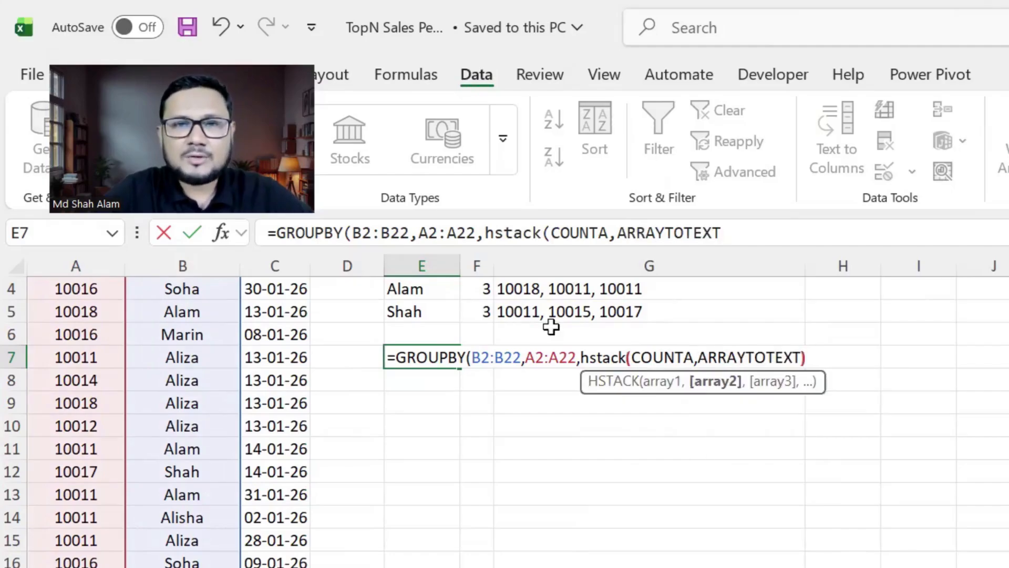
Finish the GROUPBY formula with field headers 0 and total depth 0, and autofit the width of column F.
text(,)
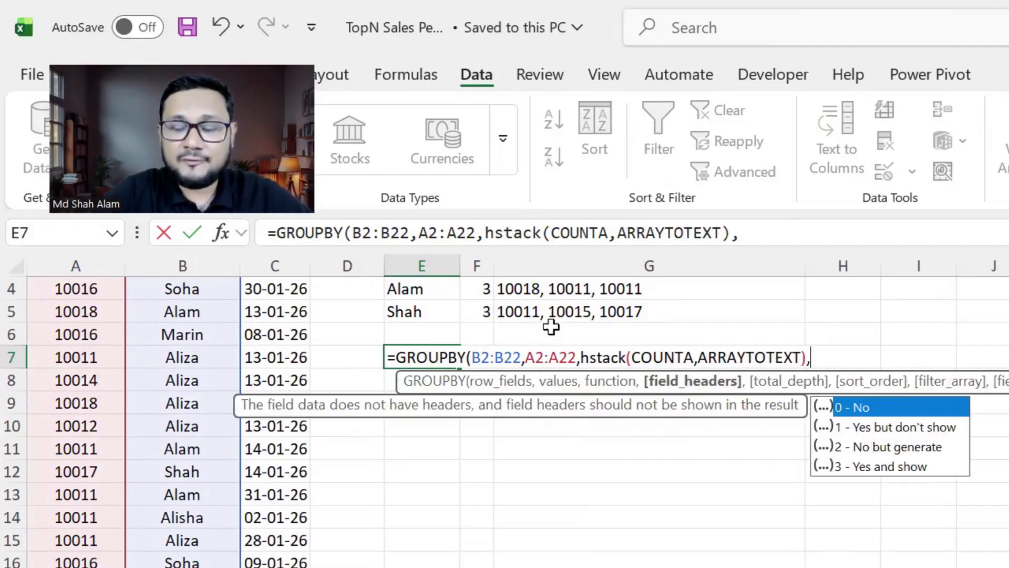
text(0)
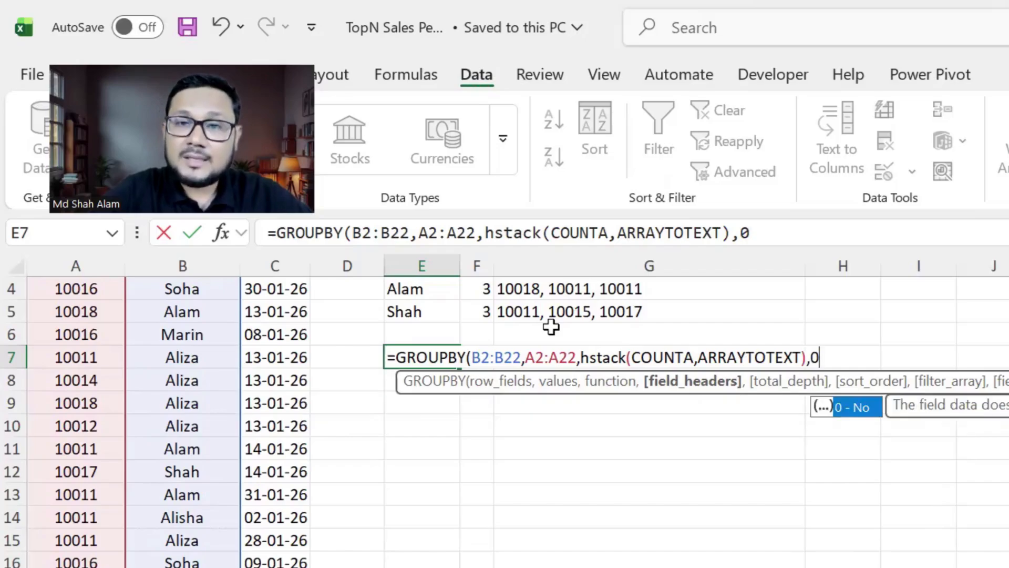
text(,)
text(0))
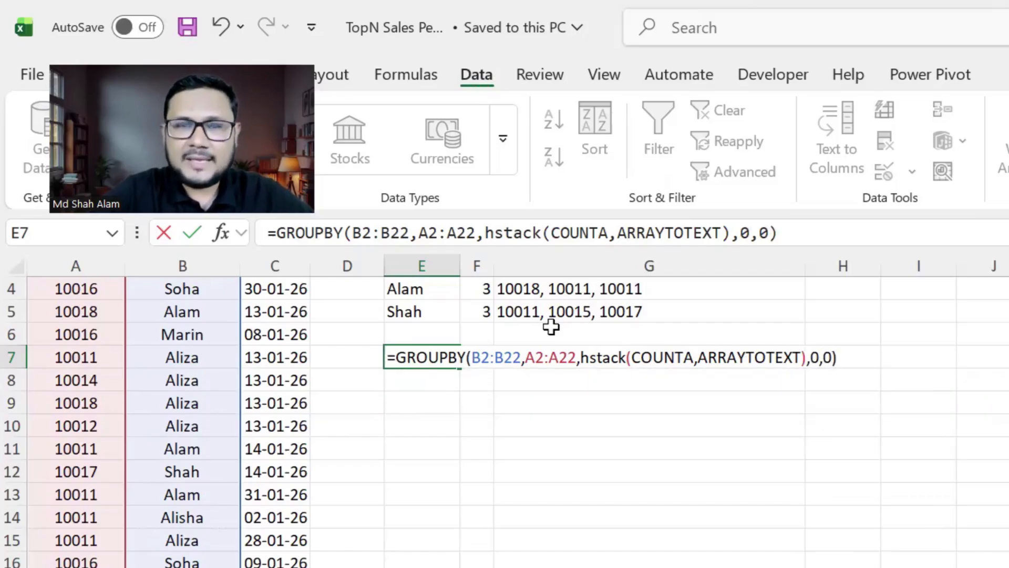
key(Return)
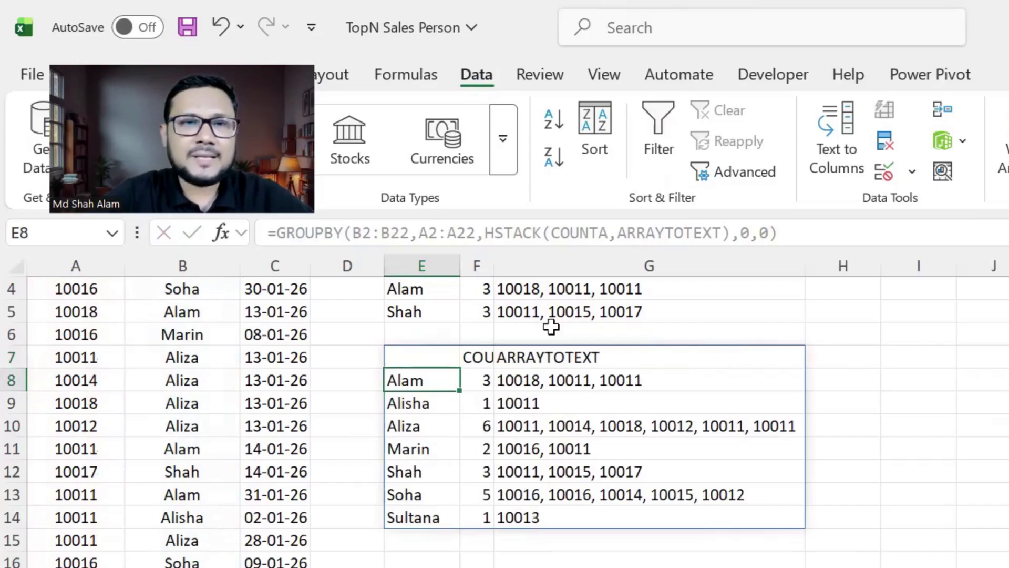
double_click(493, 264)
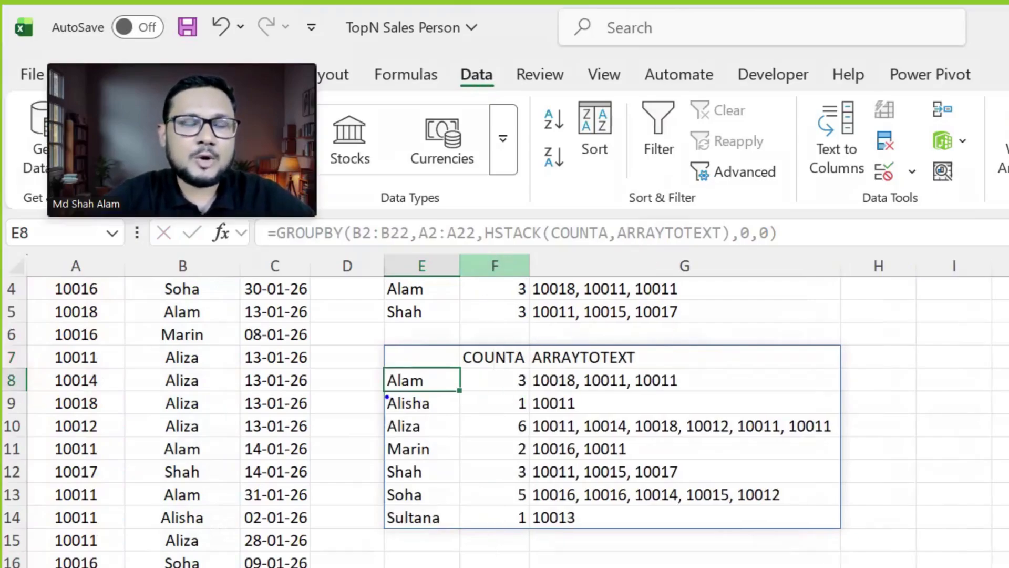
drag(387, 398, 418, 404)
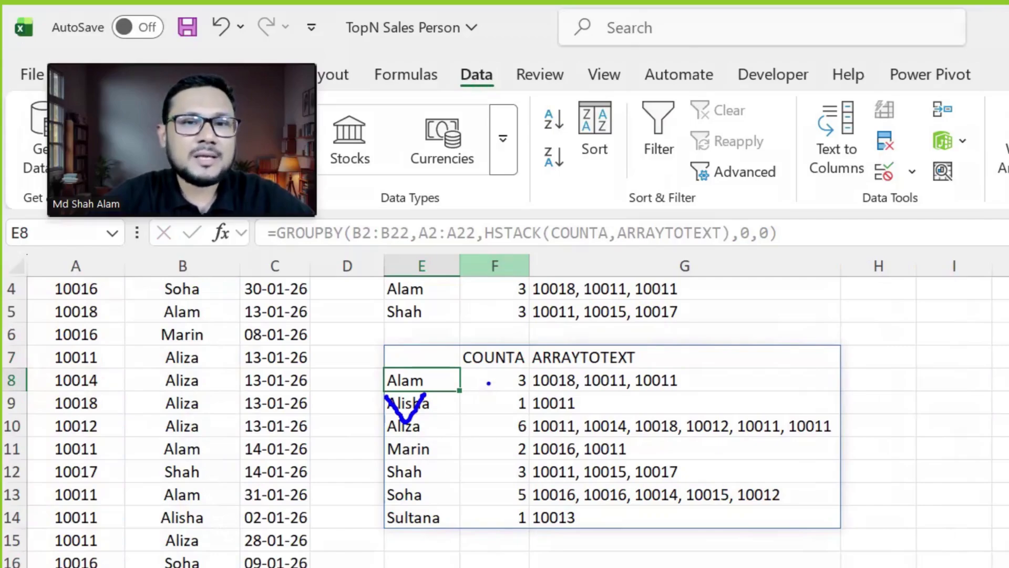
drag(489, 384, 605, 367)
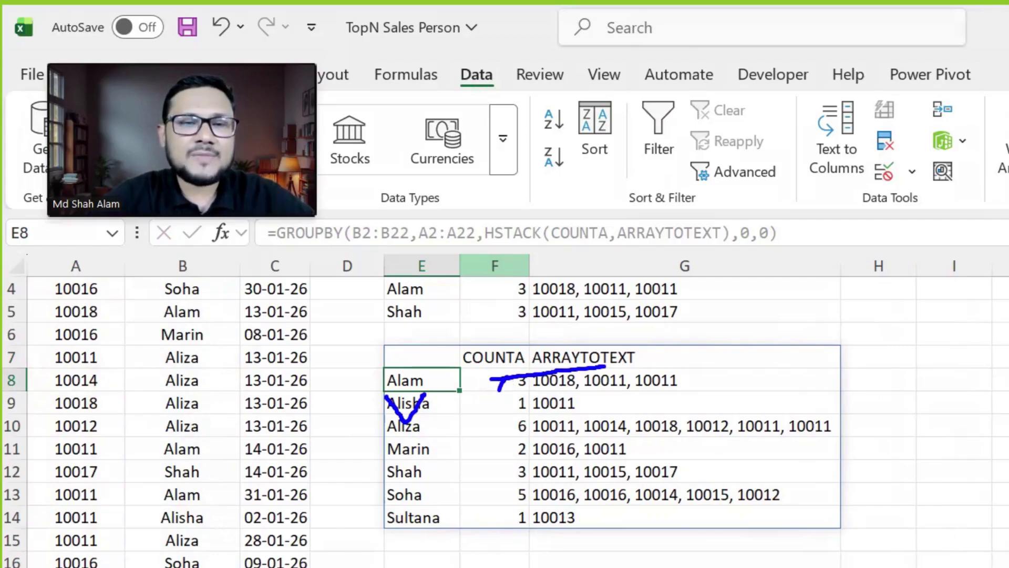
drag(499, 390, 504, 509)
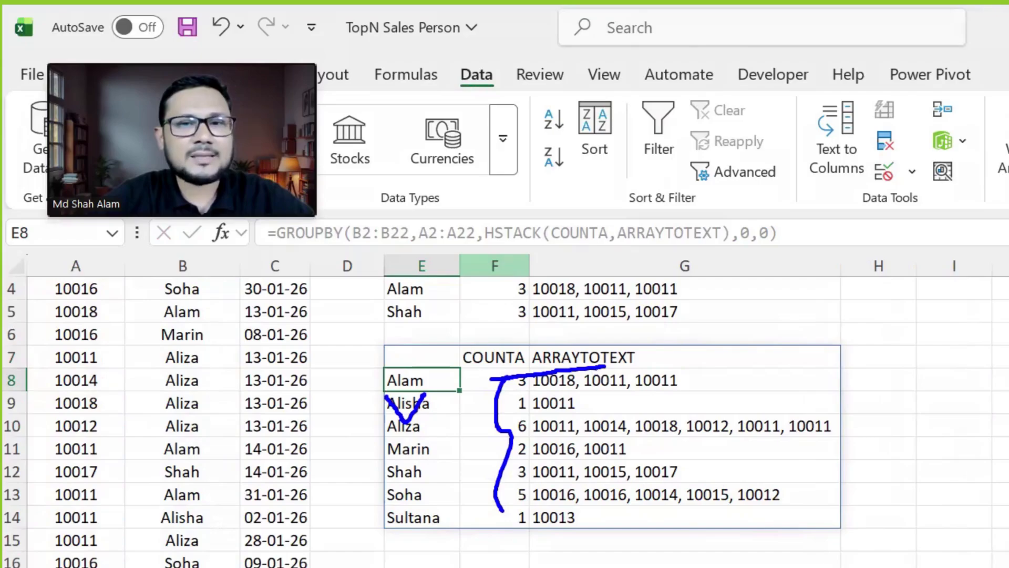
mouse_move(604, 368)
mouse_down()
mouse_move(572, 415)
mouse_move(587, 505)
mouse_up()
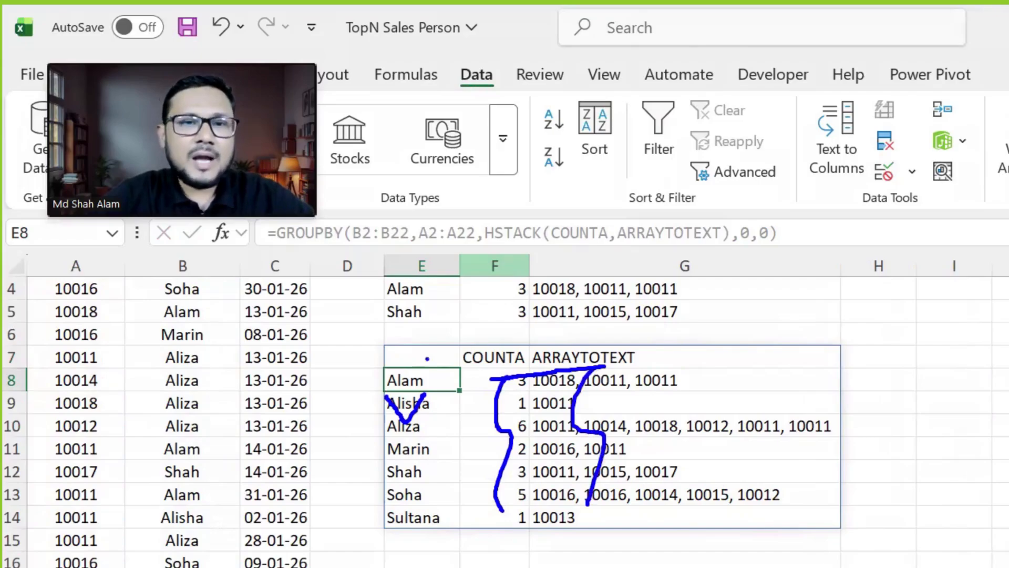
drag(410, 359, 566, 356)
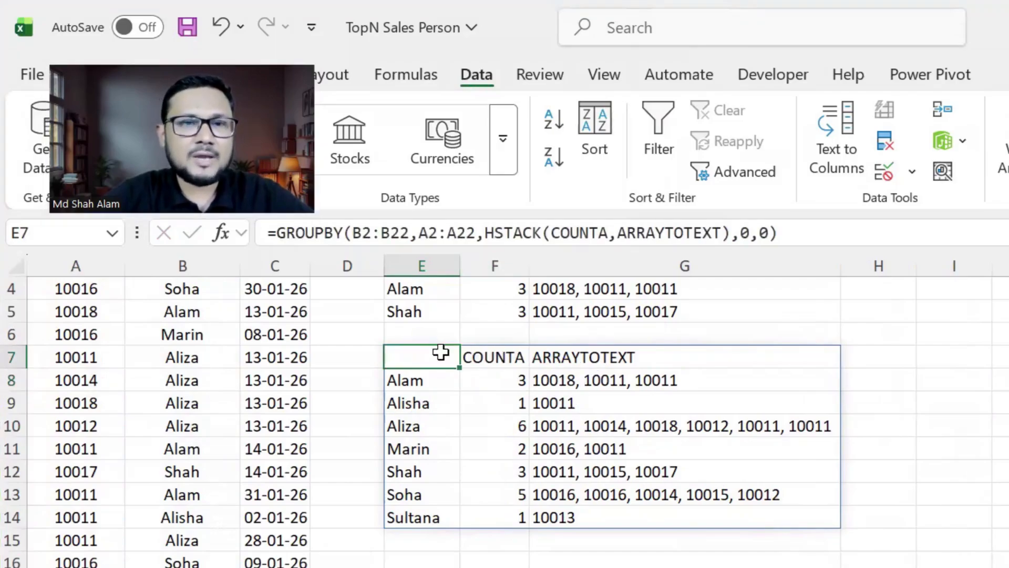
Wrap the GROUPBY formula in E7 in DROP with 1 row to remove the header row.
double_click(441, 352)
click(402, 356)
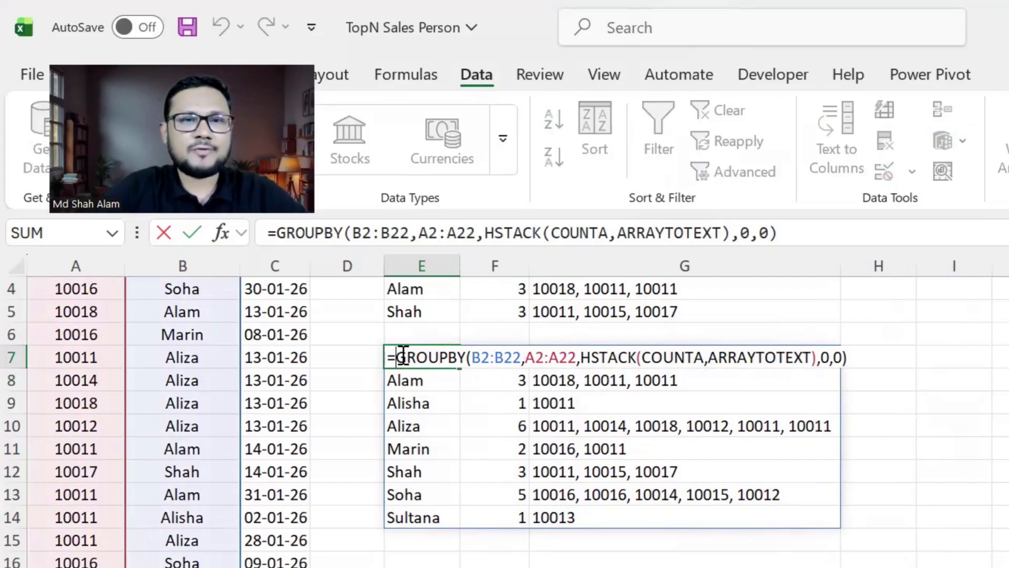
text(DROP()
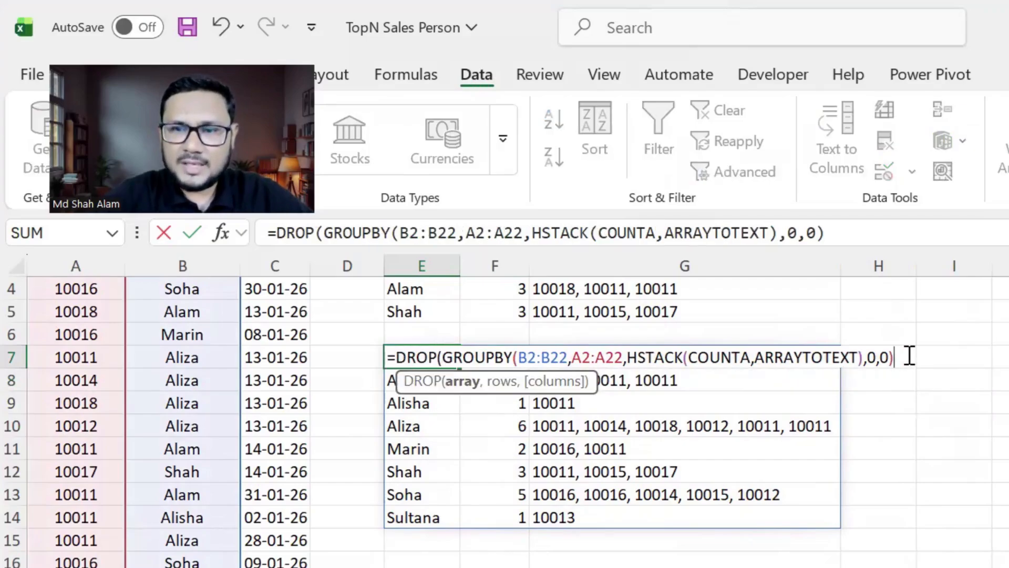
text(,1))
key(Return)
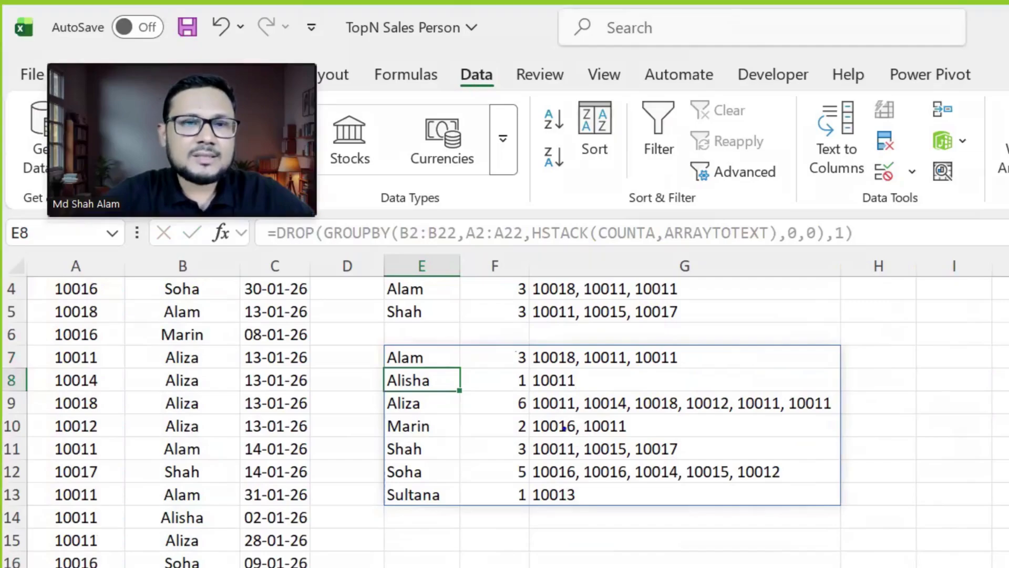
mouse_move(398, 335)
mouse_down()
mouse_move(517, 336)
mouse_move(496, 450)
mouse_move(526, 505)
mouse_move(532, 371)
mouse_move(511, 352)
mouse_up()
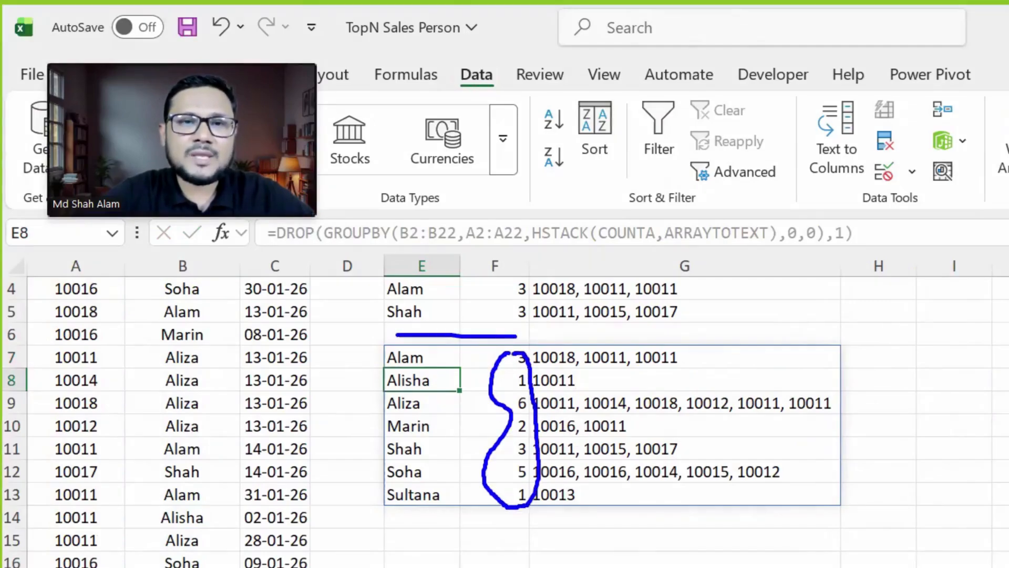
key(Escape)
Add a sort order of -2 to the GROUPBY formula in E7 to sort the salespeople by customer count, descending.
double_click(439, 355)
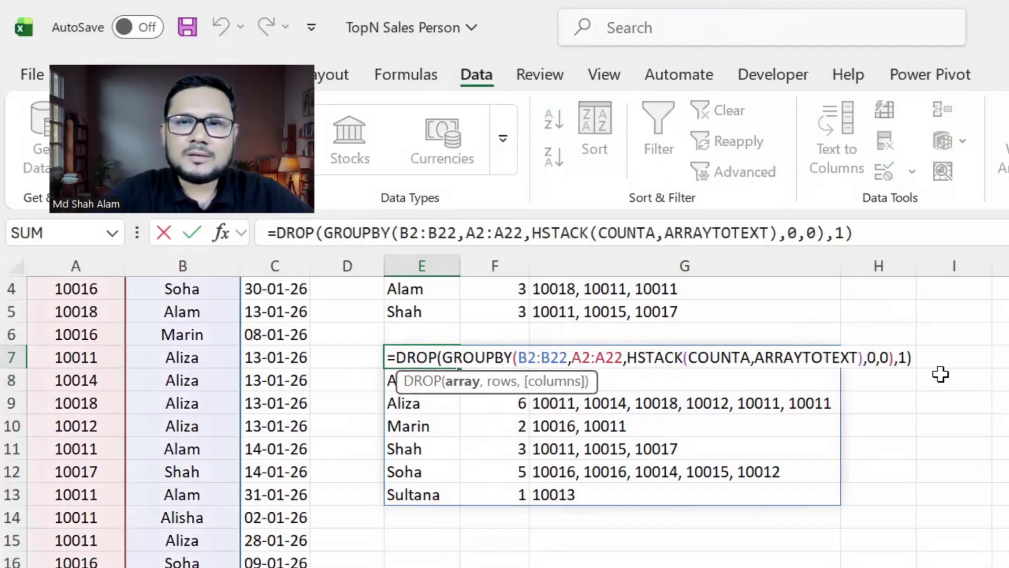
click(890, 357)
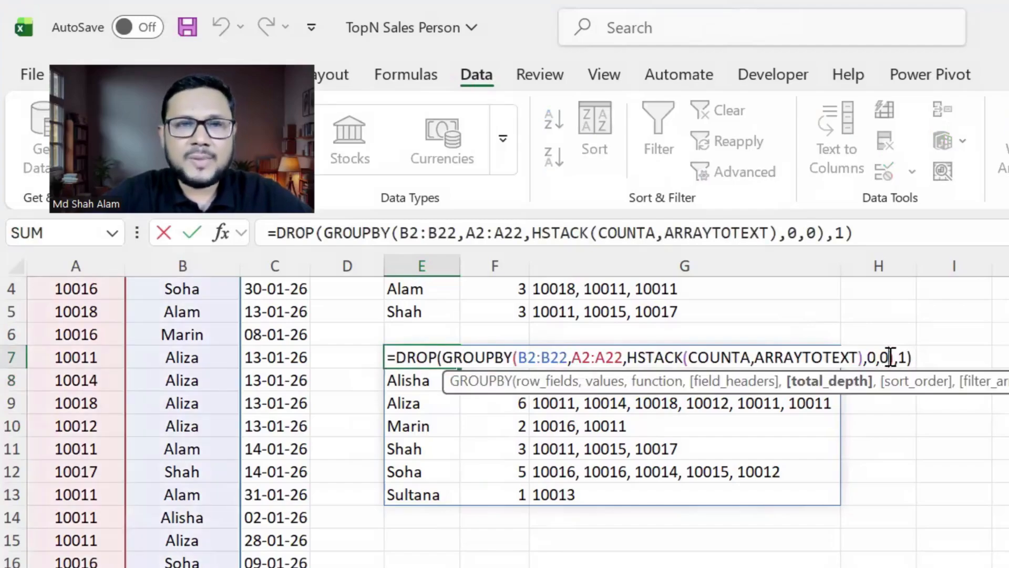
text(,)
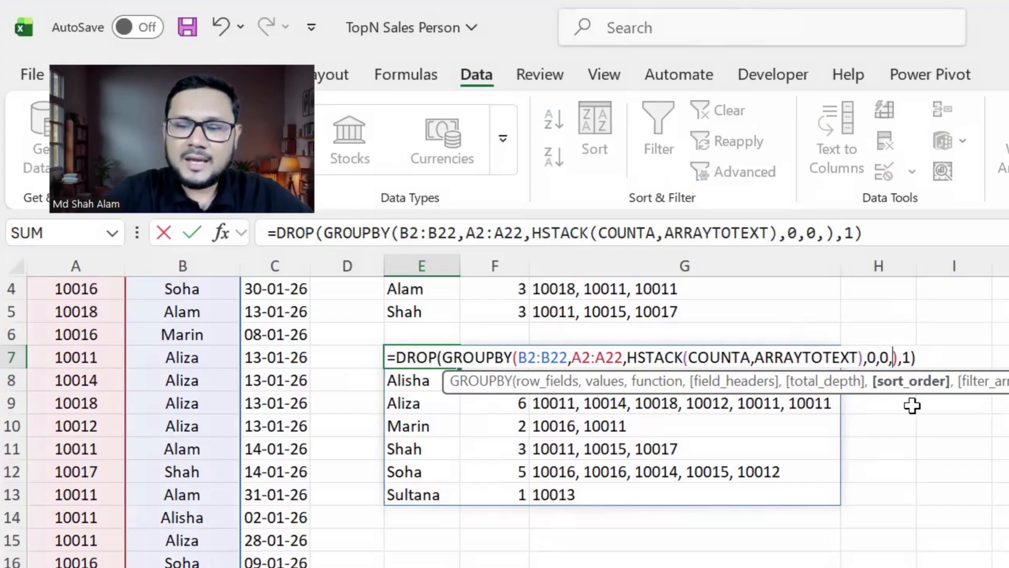
text(-2),1)
key(BackSpace)
text(2)
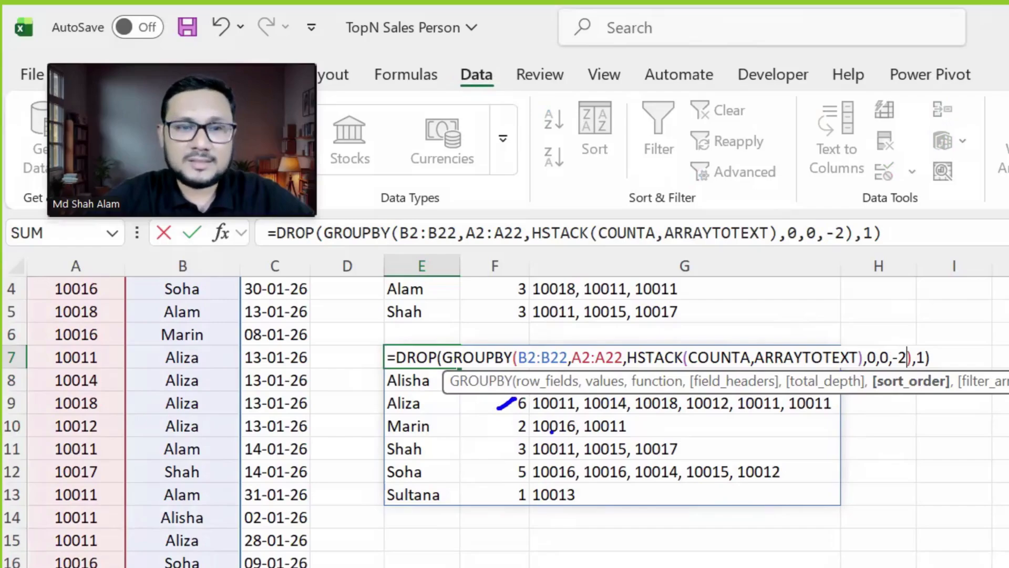
drag(422, 436, 618, 405)
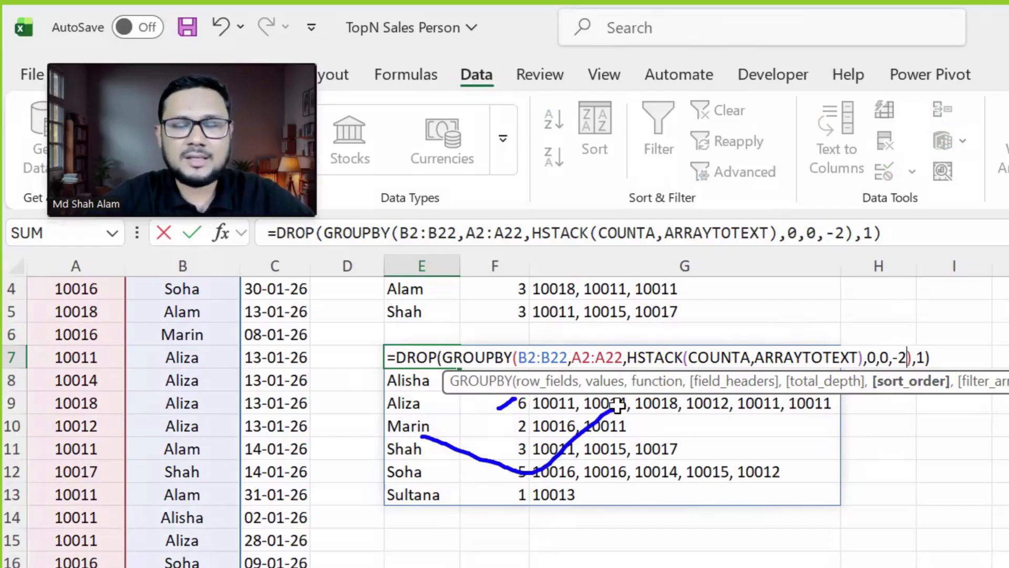
key(Return)
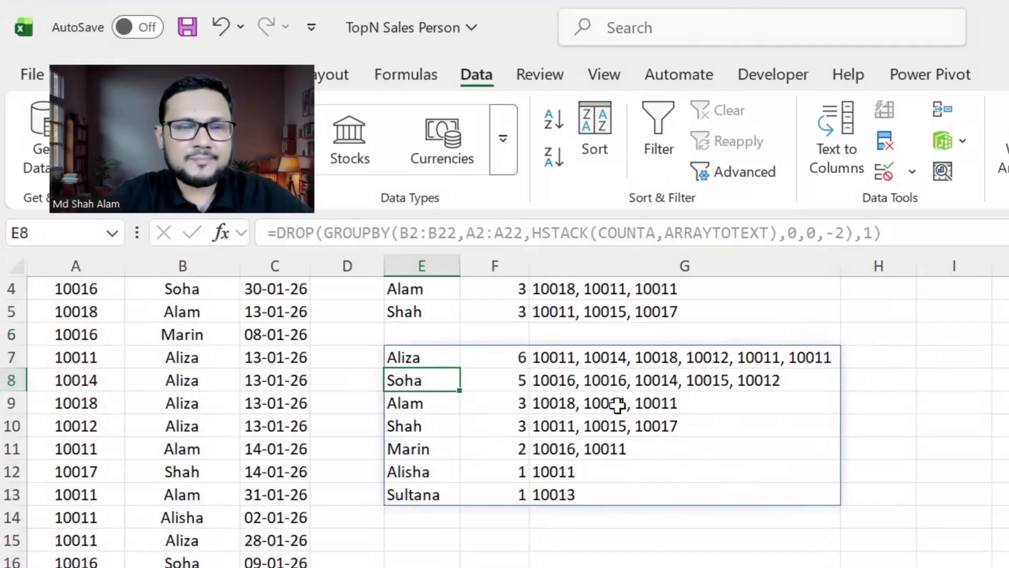
key(ctrl+2)
mouse_move(503, 357)
mouse_down()
mouse_move(493, 403)
mouse_move(504, 473)
mouse_move(537, 505)
mouse_move(540, 343)
mouse_move(488, 365)
mouse_up()
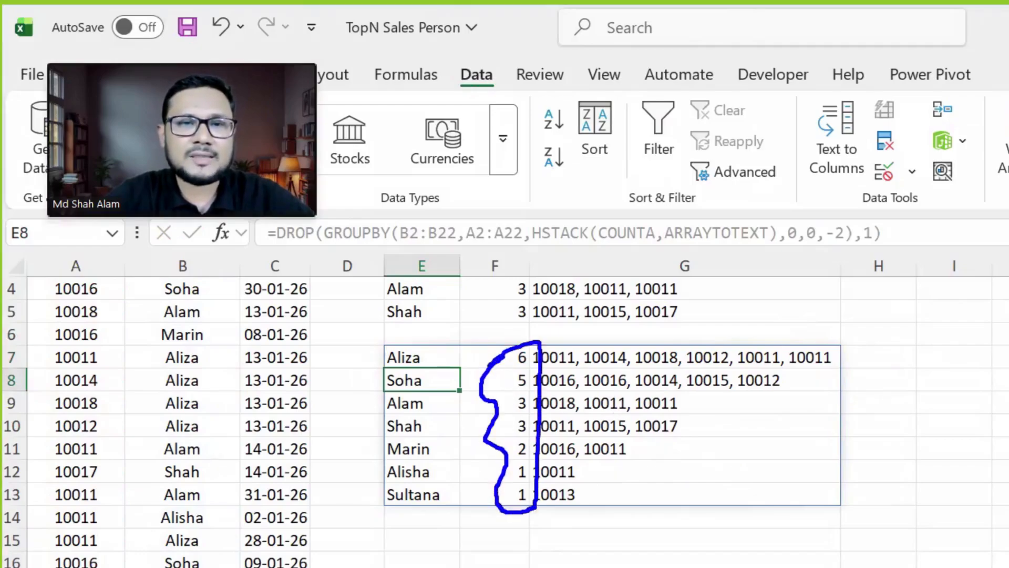
key(e)
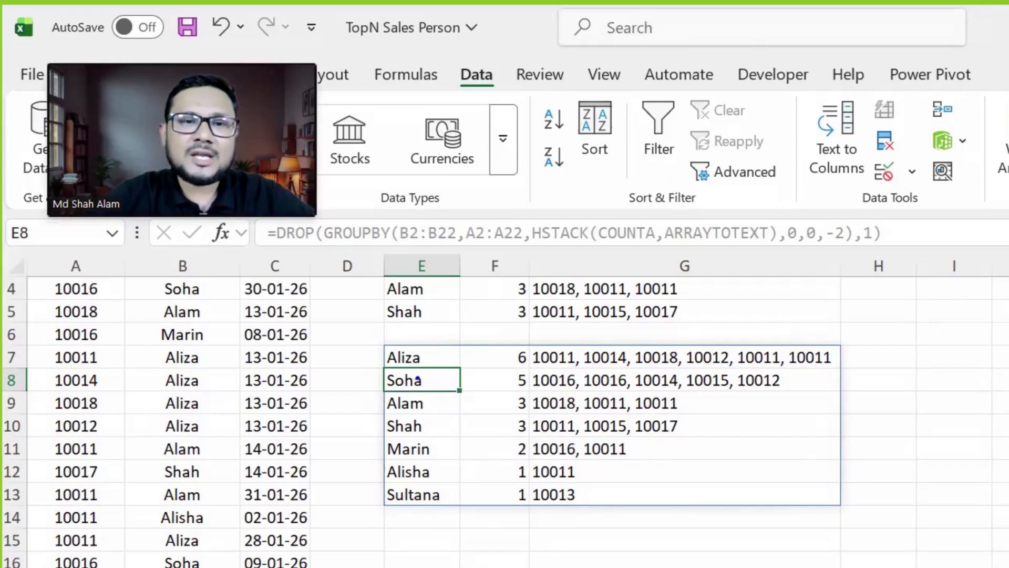
mouse_move(418, 379)
mouse_down()
mouse_move(474, 404)
mouse_move(517, 363)
mouse_up()
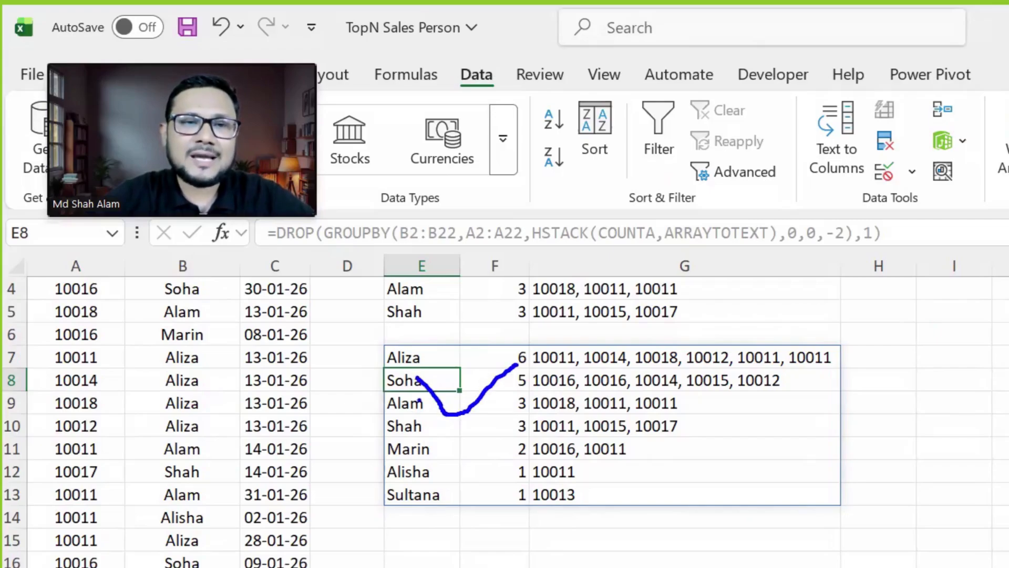
mouse_move(424, 388)
mouse_down()
mouse_move(381, 389)
mouse_move(434, 439)
mouse_move(438, 397)
mouse_up()
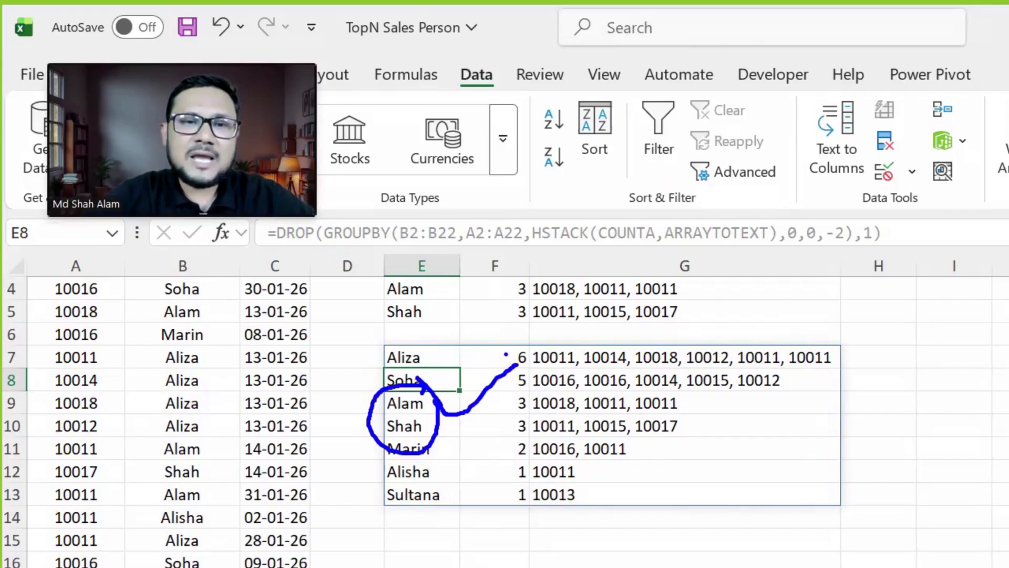
mouse_move(502, 357)
mouse_down()
mouse_move(499, 447)
mouse_move(541, 446)
mouse_up()
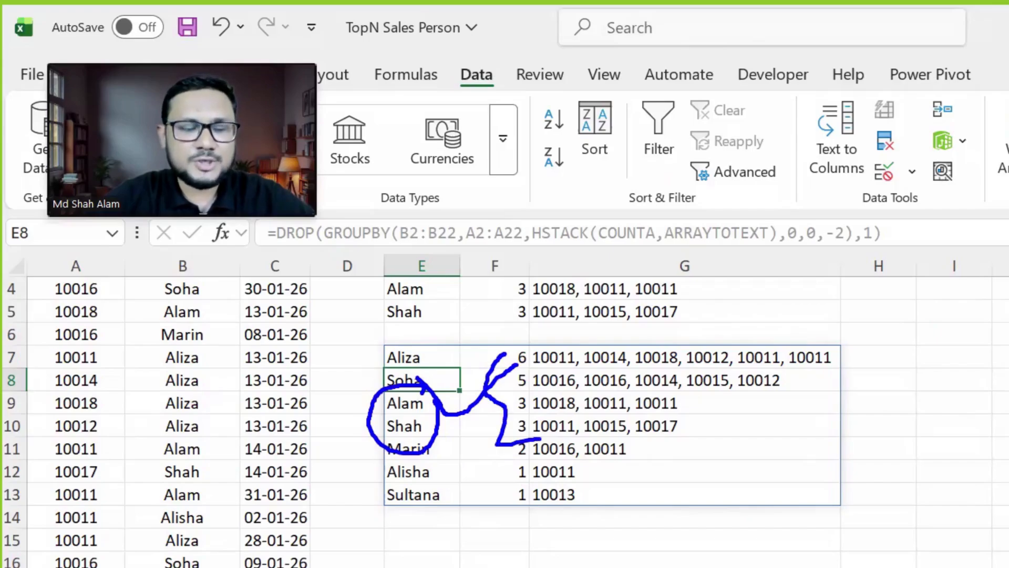
key(Escape)
Wrap the formula in E7 in LET, assigning the DROP(GROUPBY) result to the name a.
double_click(415, 358)
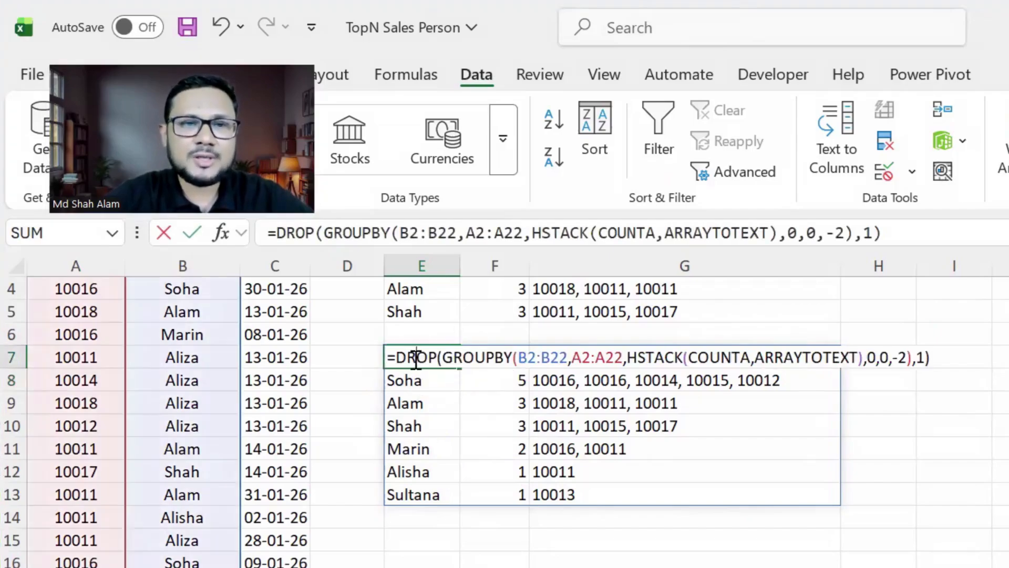
click(393, 358)
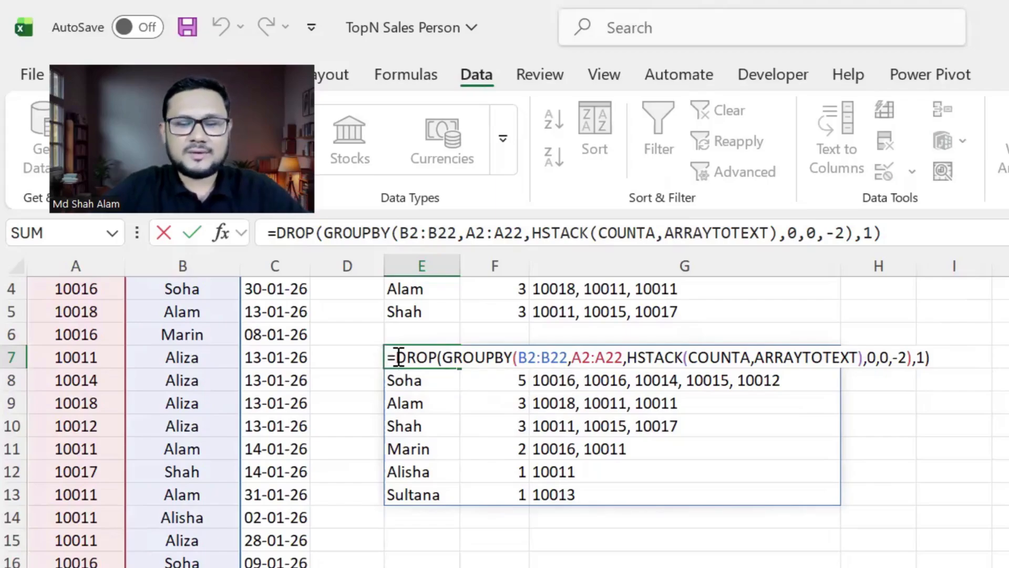
text(le;t)
key(BackSpace)
key(BackSpace)
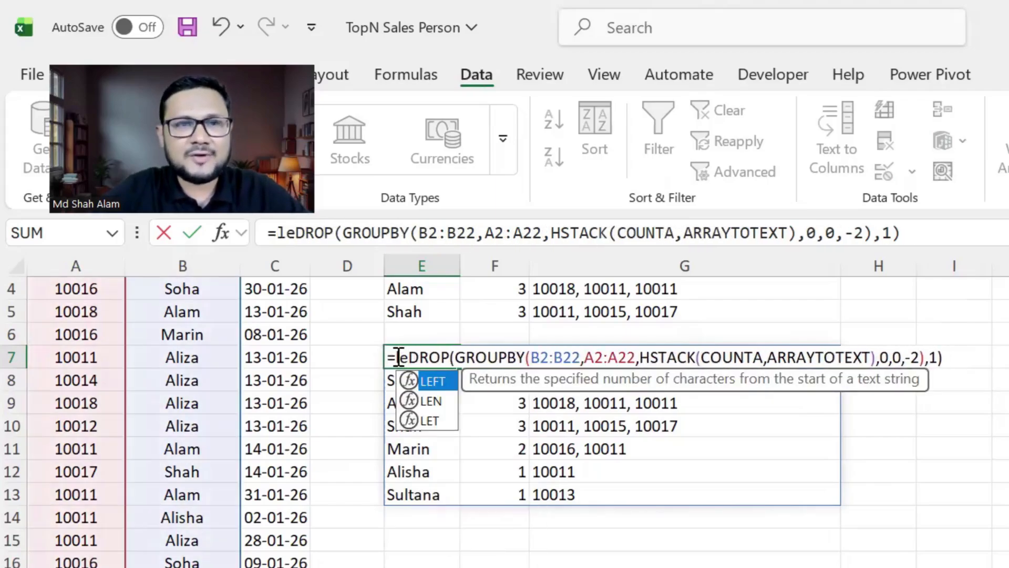
text(t(a,)
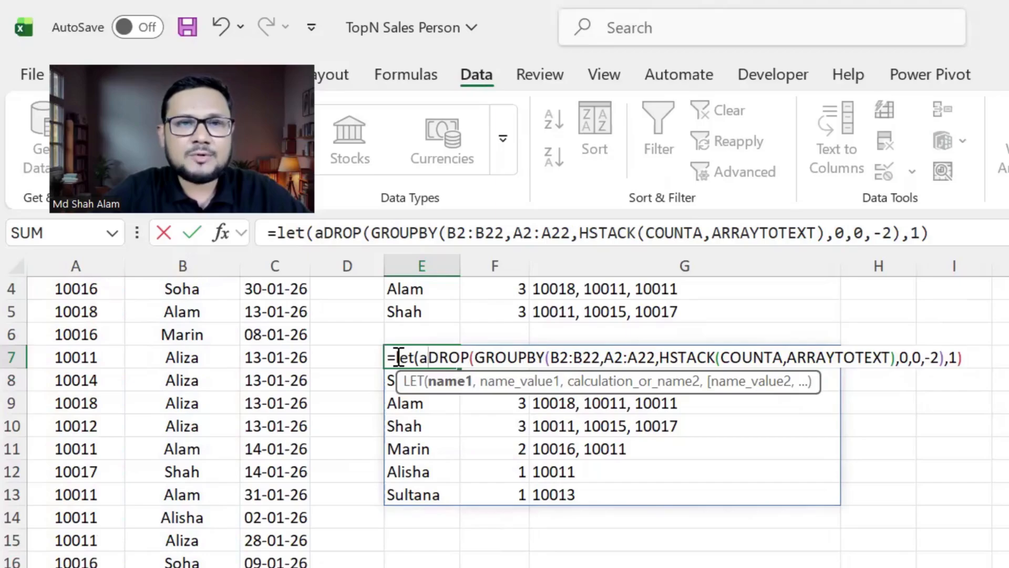
click(969, 358)
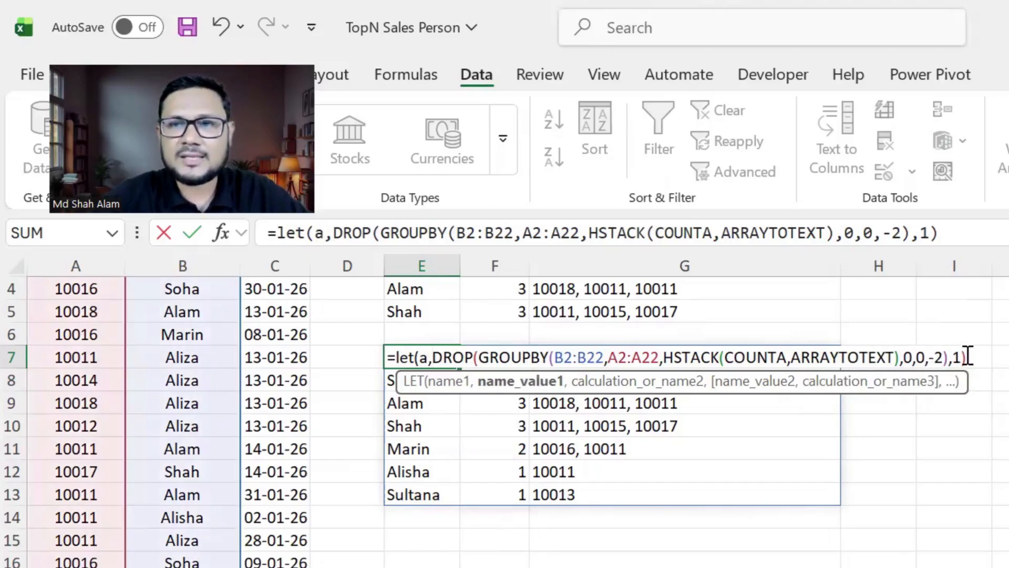
text(,)
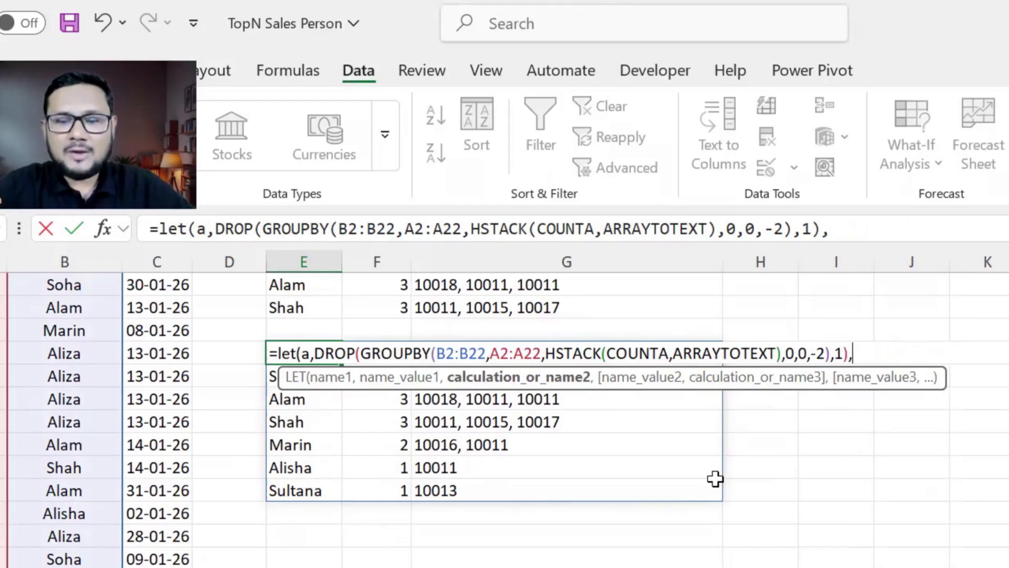
Define a second LET name b as CHOOSECOLS(a,2) to hold the customer counts.
text(b,choo)
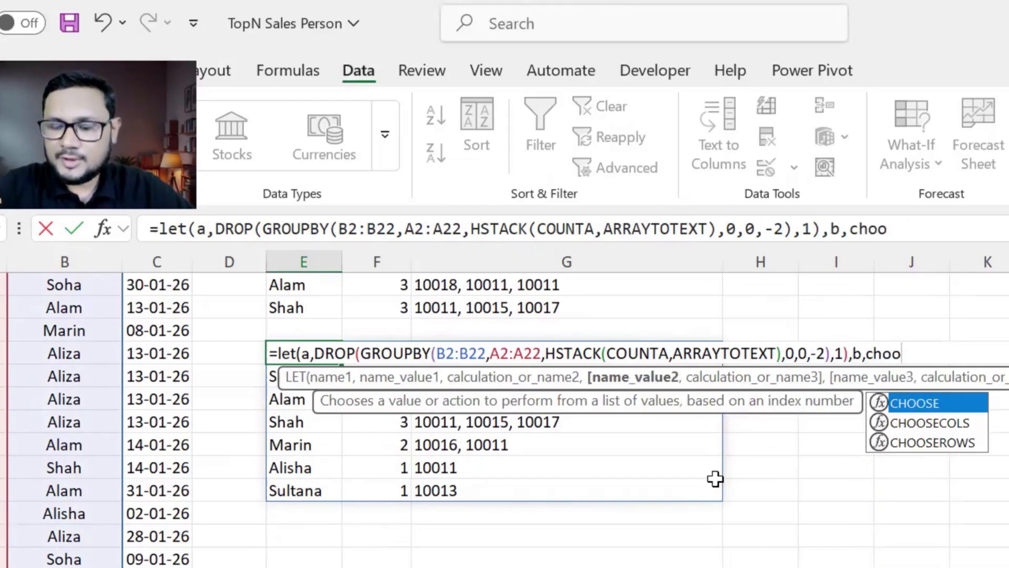
key(Down)
key(Tab)
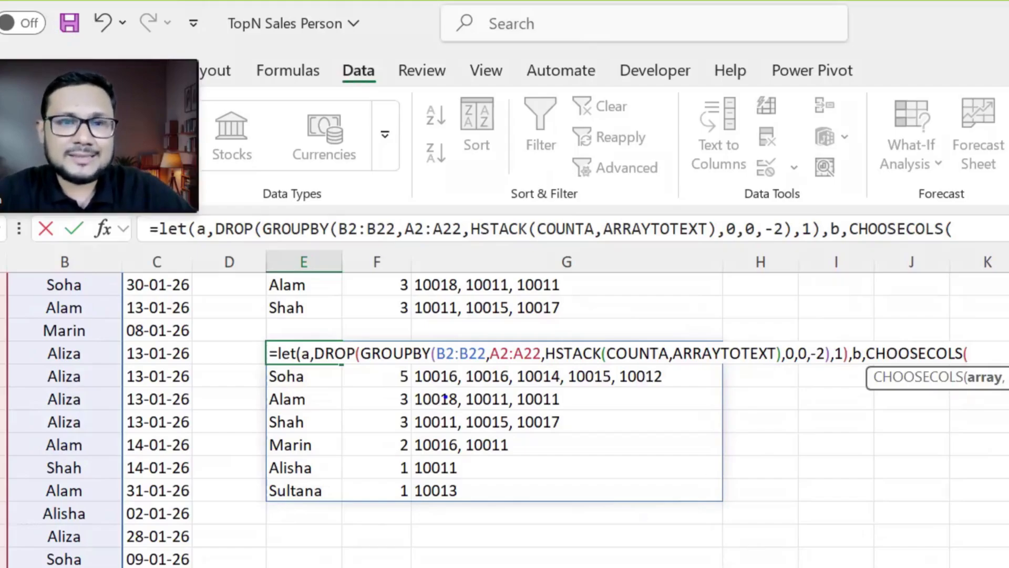
drag(385, 348, 384, 485)
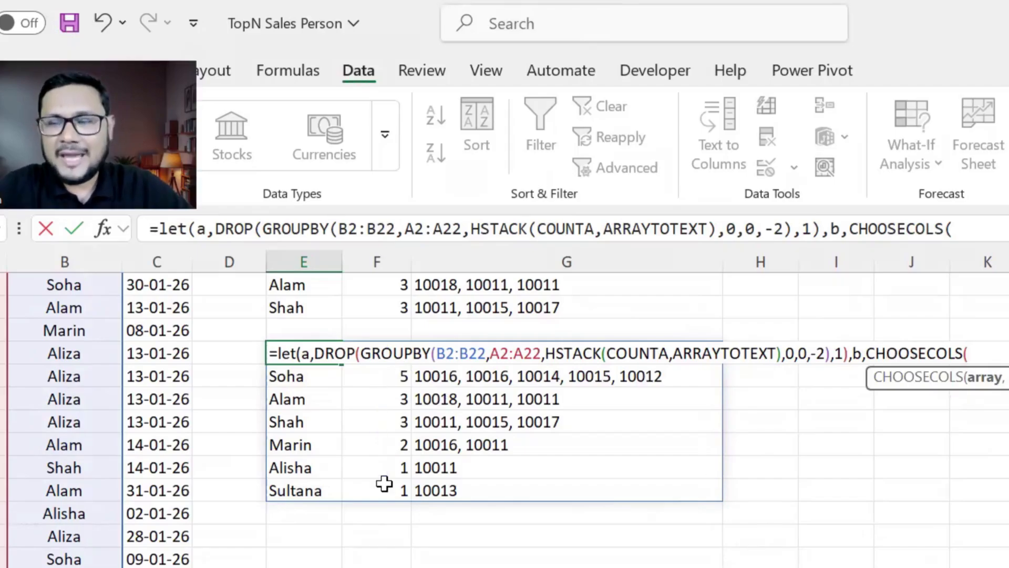
text(a,)
text(2))
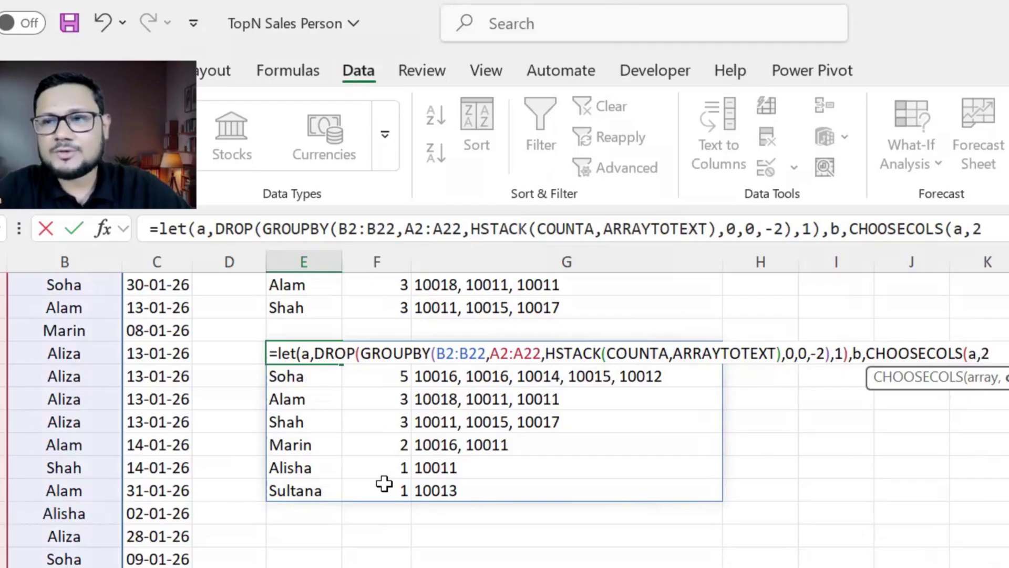
Begin the LET calculation with a FILTER of a that includes rows where b is greater than or equal to a LARGE value.
text(,fil)
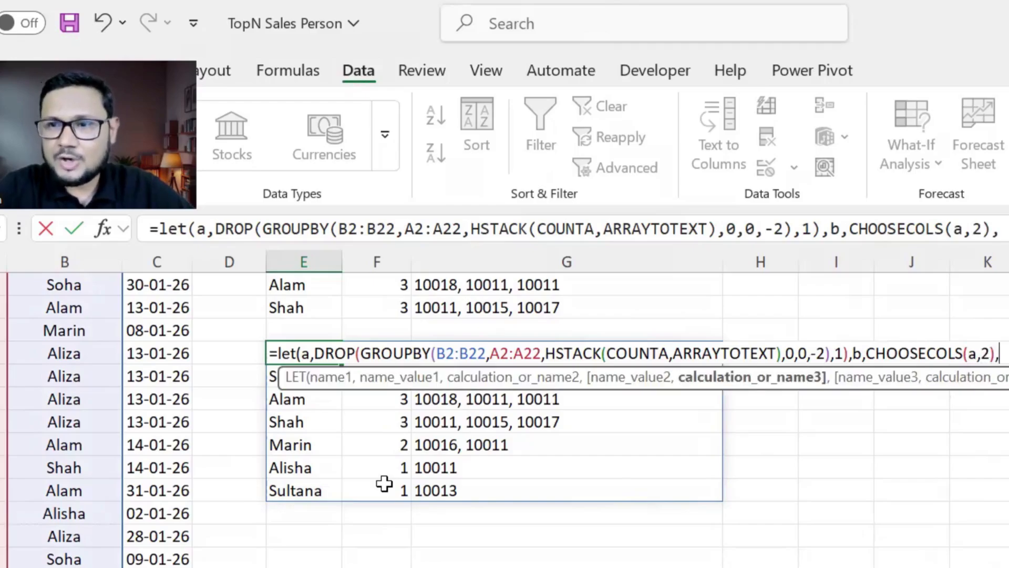
key(Tab)
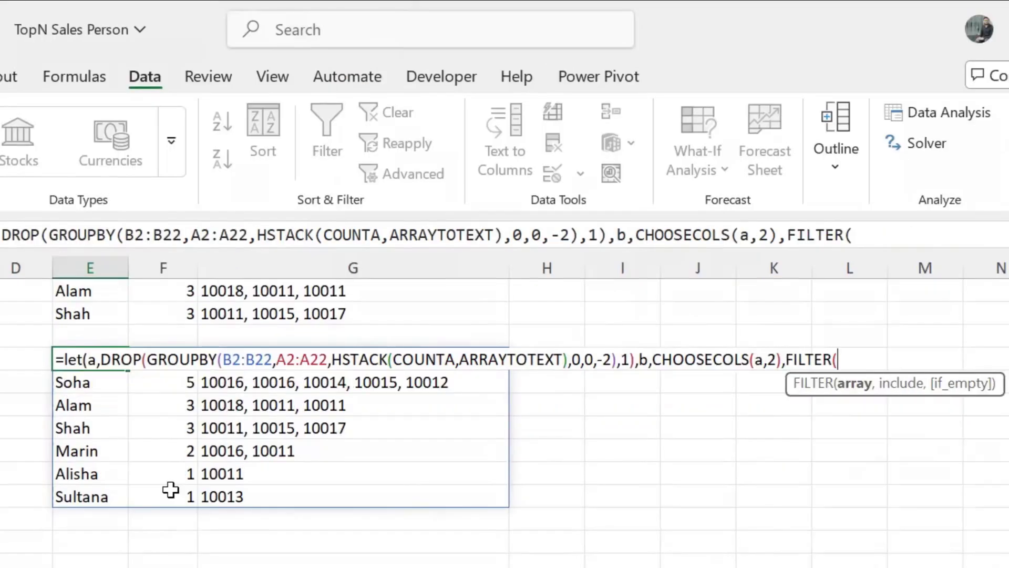
text(a,)
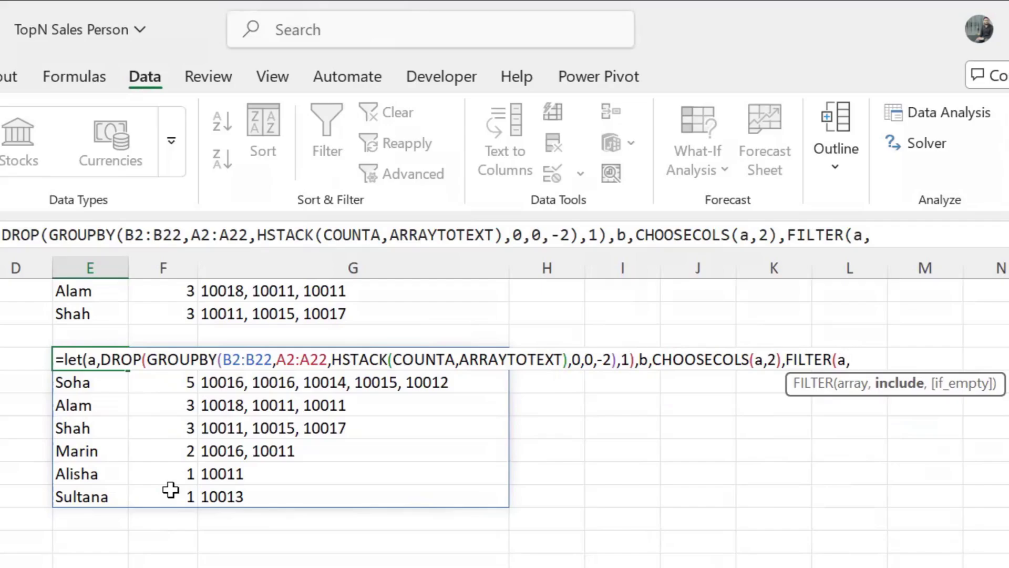
text(b)
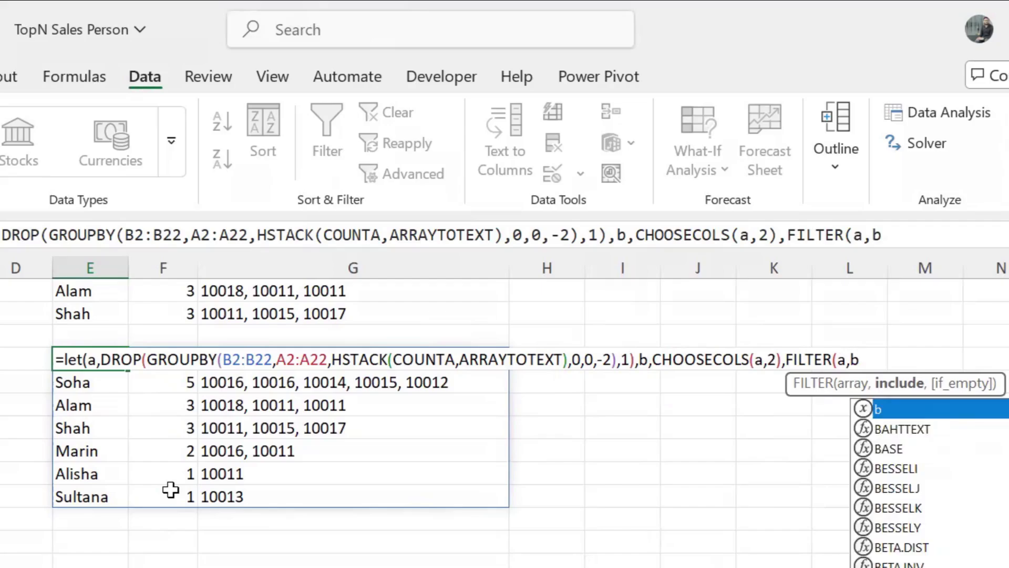
text(=)
key(BackSpace)
text(>= larg)
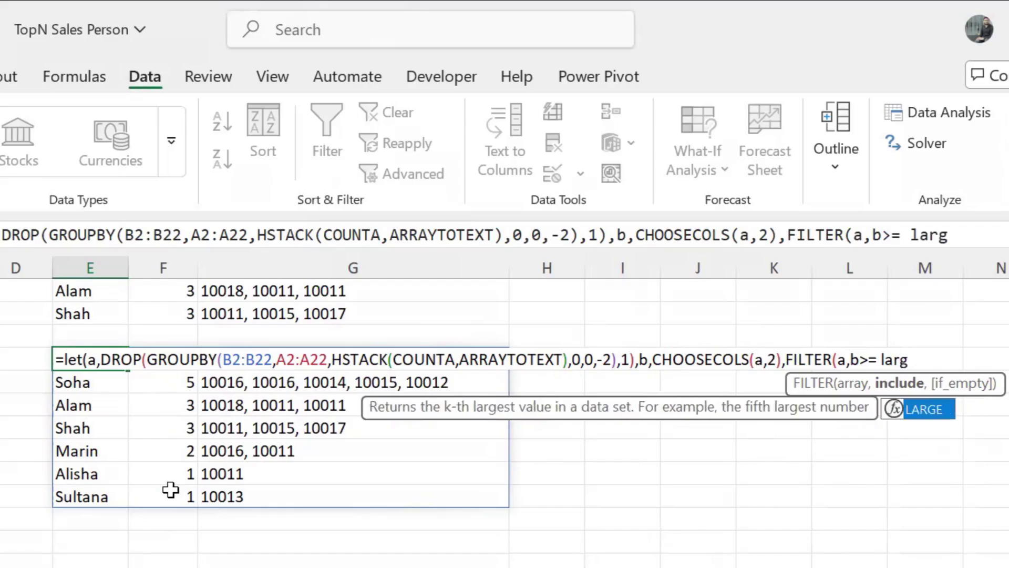
Complete the filter condition with LARGE(b,3) and enter the finished LET formula in E7.
key(Tab)
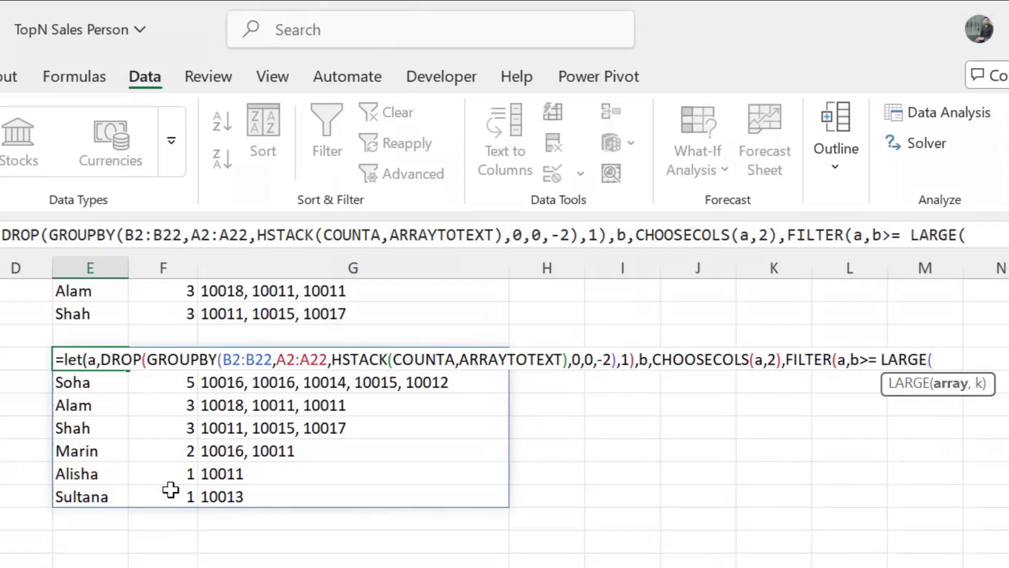
text(b,)
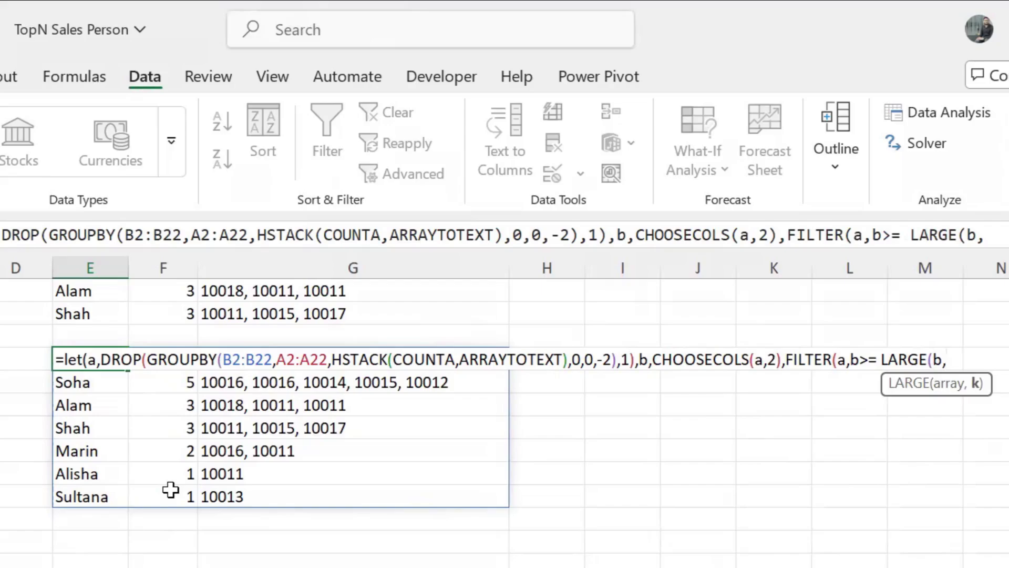
text(2)
key(BackSpace)
text(3)
drag(882, 372, 884, 330)
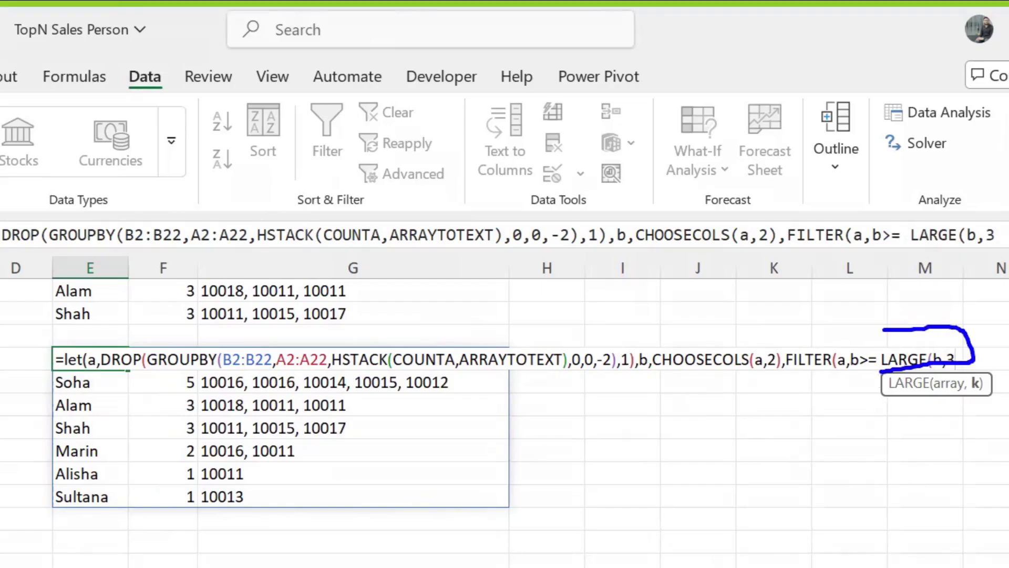
text())
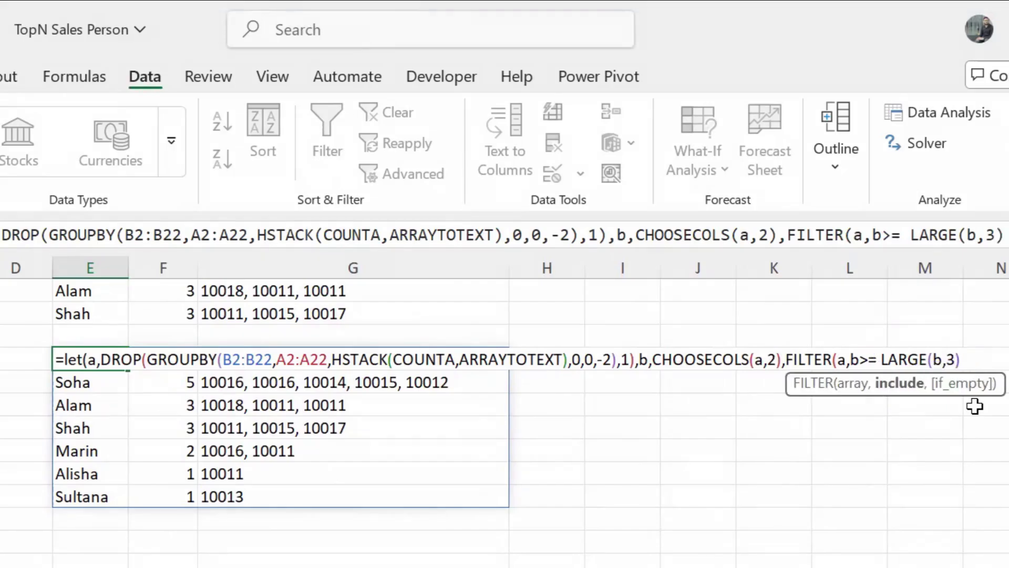
text())
key(Return)
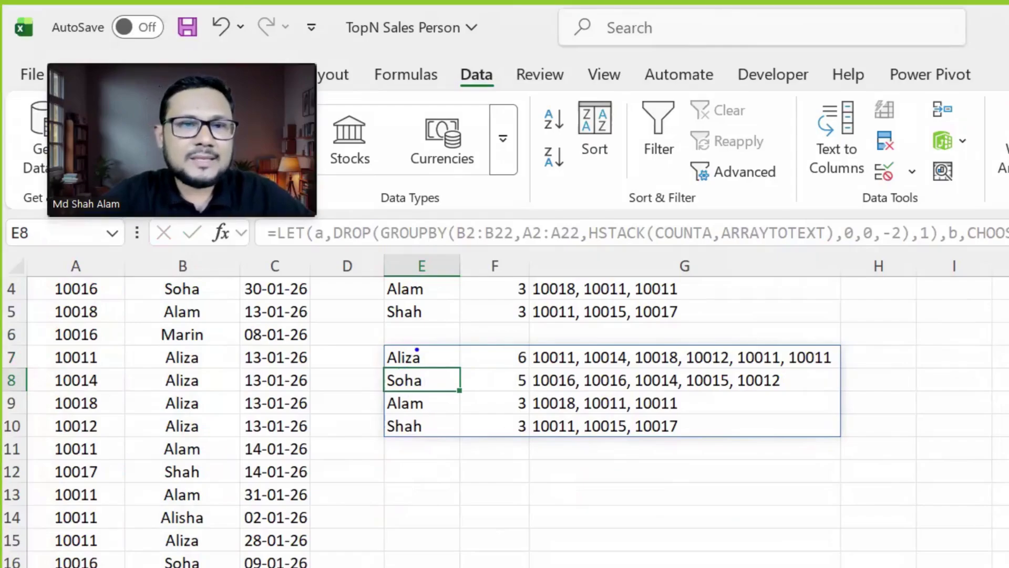
mouse_move(437, 375)
mouse_down()
mouse_move(475, 408)
mouse_move(541, 420)
mouse_move(610, 363)
mouse_up()
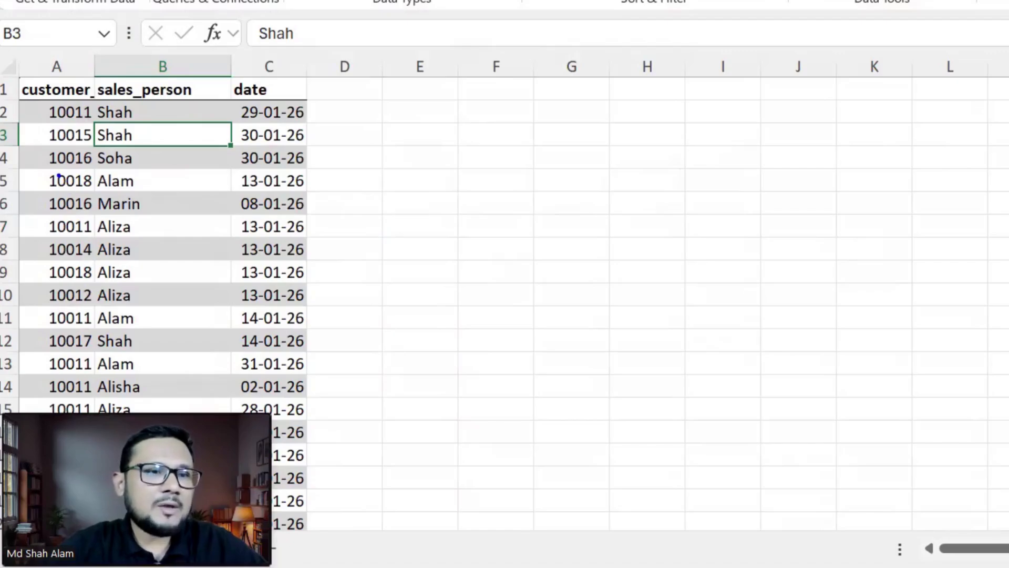
mouse_move(58, 176)
mouse_down()
mouse_move(134, 227)
mouse_move(263, 111)
mouse_up()
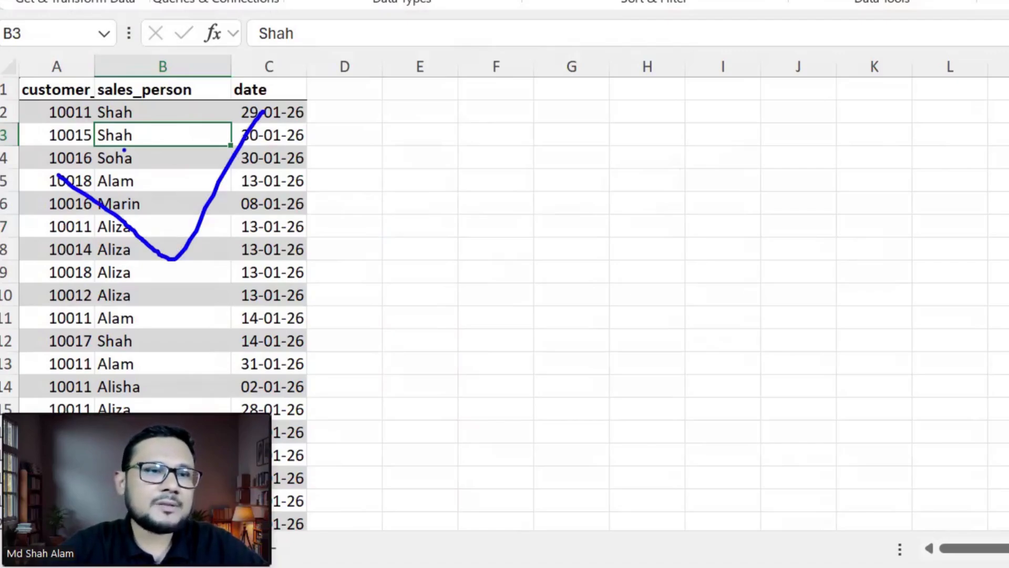
mouse_move(123, 149)
mouse_down()
mouse_move(270, 192)
mouse_move(281, 167)
mouse_up()
key(Escape)
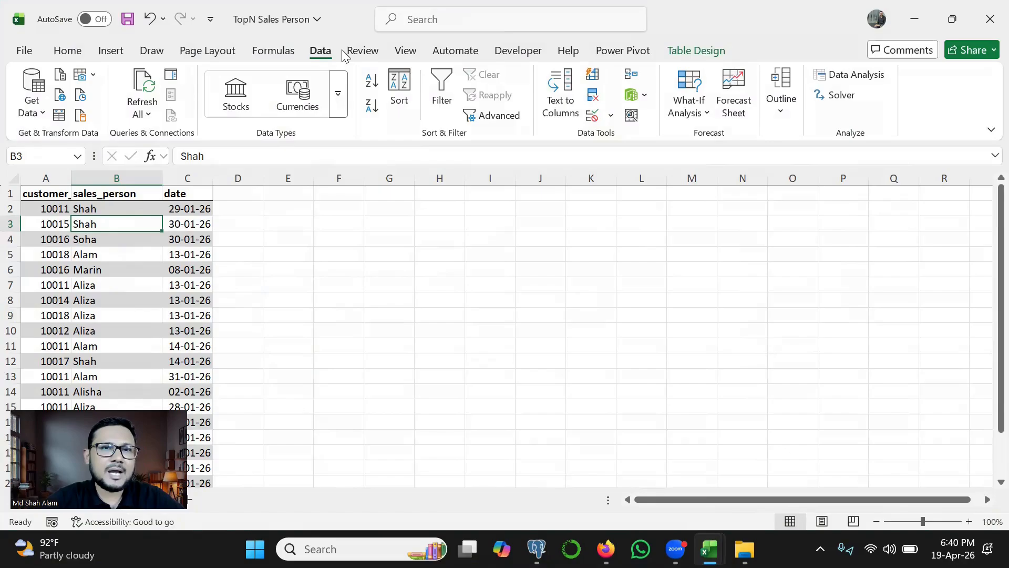
Load the sales table containing cell B3 into the Power Query Editor.
click(61, 120)
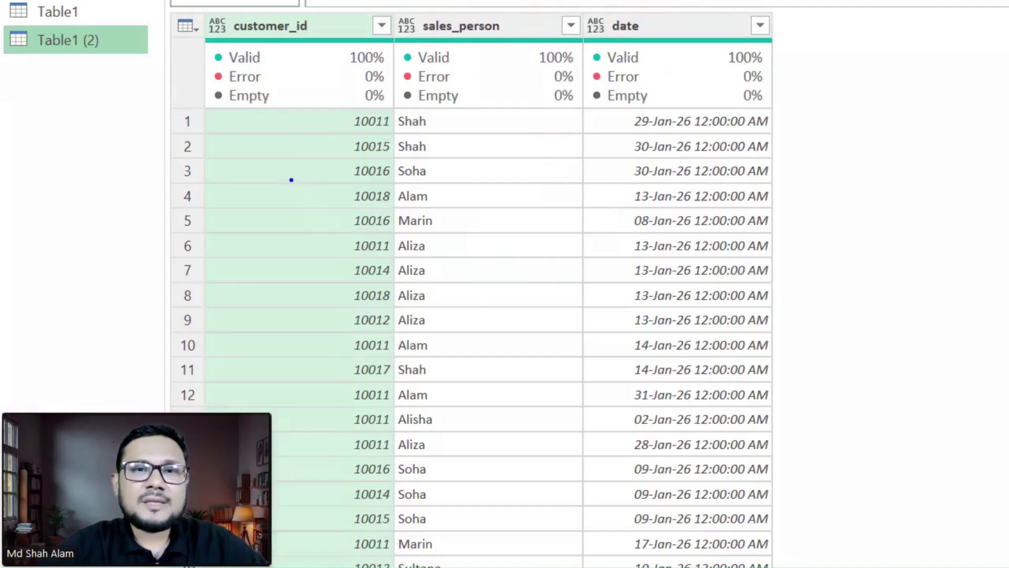
drag(291, 180, 702, 1)
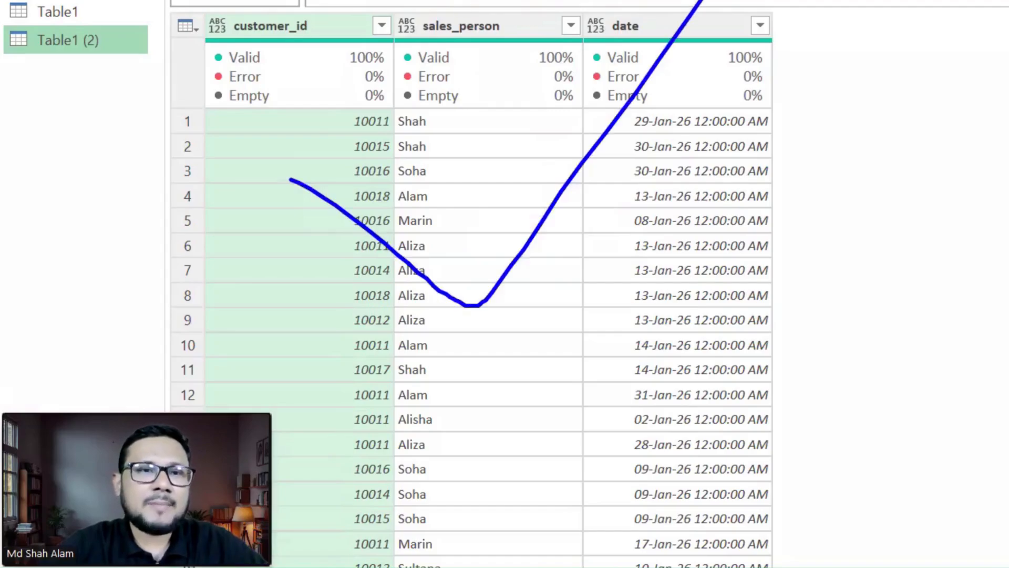
drag(480, 143, 622, 147)
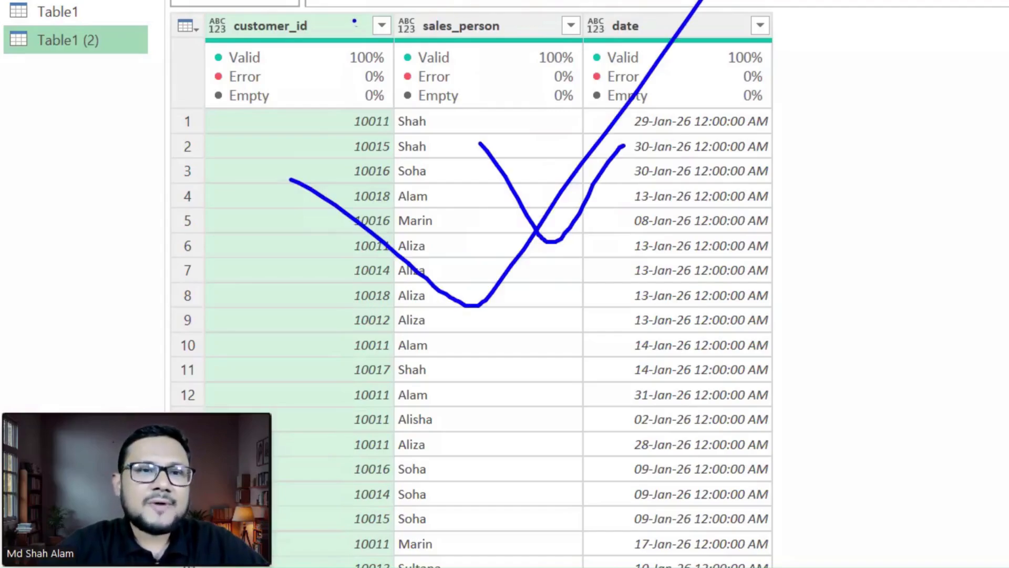
mouse_move(354, 21)
mouse_down()
mouse_move(311, 1)
mouse_move(324, 74)
mouse_move(527, 32)
mouse_up()
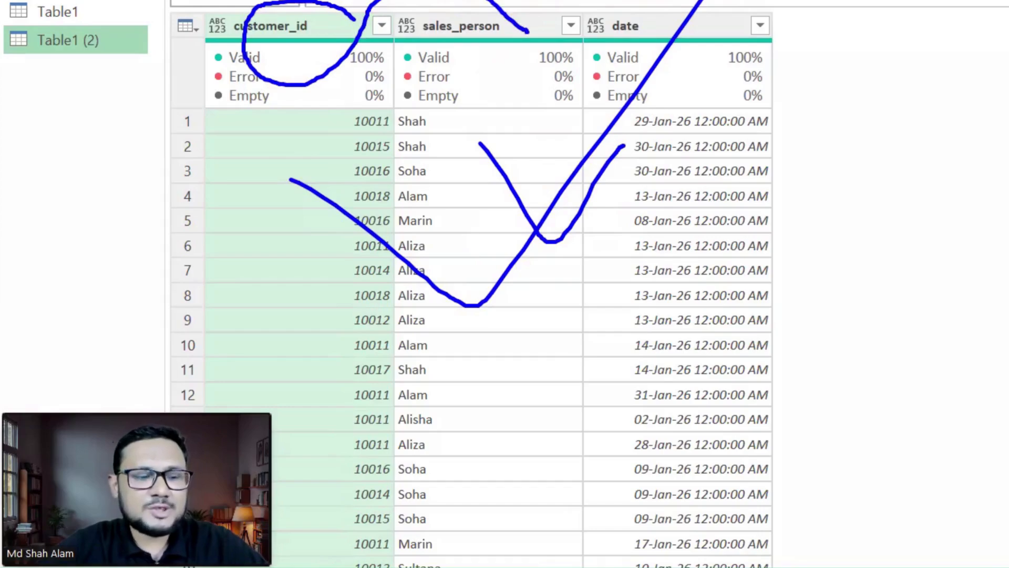
key(Escape)
Detect the data types of all three columns and change customer_id to Text, replacing the current type conversion.
shift+click(680, 24)
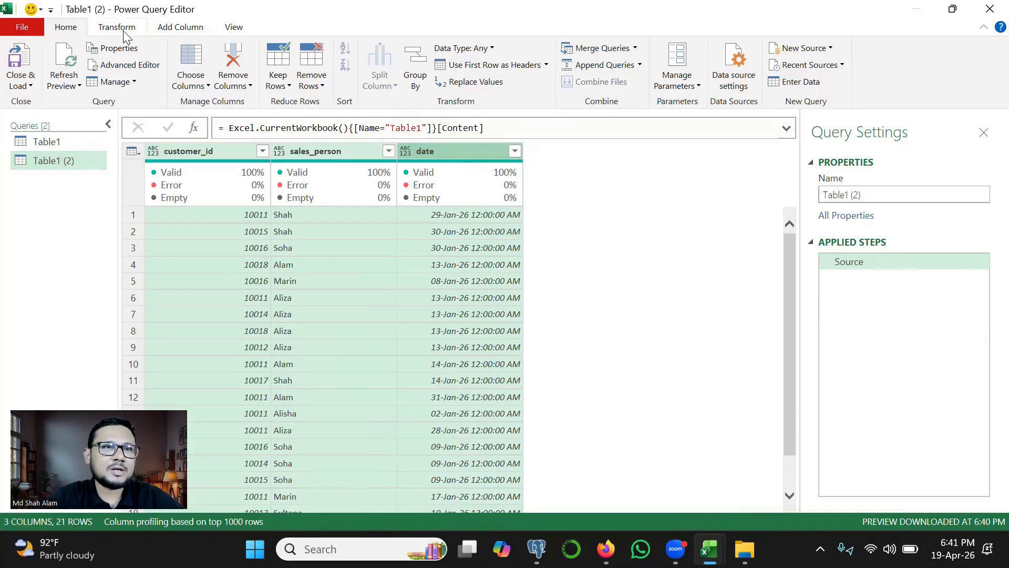
click(124, 32)
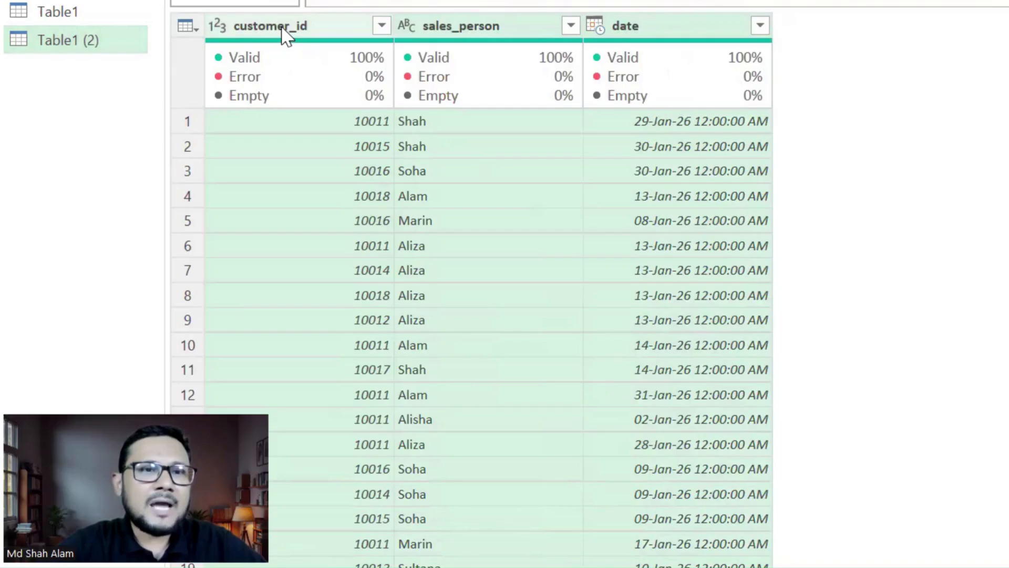
click(200, 153)
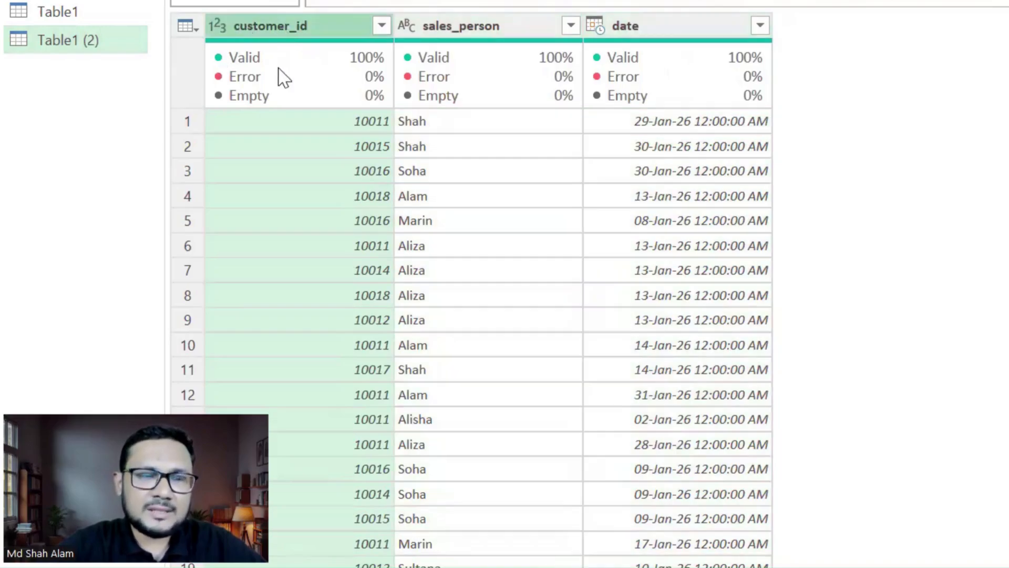
click(217, 27)
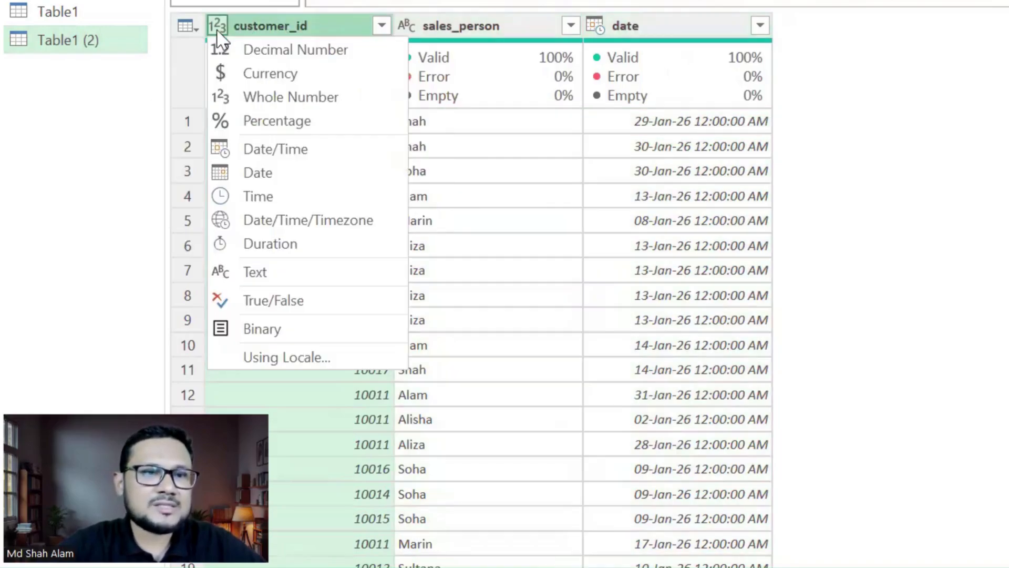
click(281, 274)
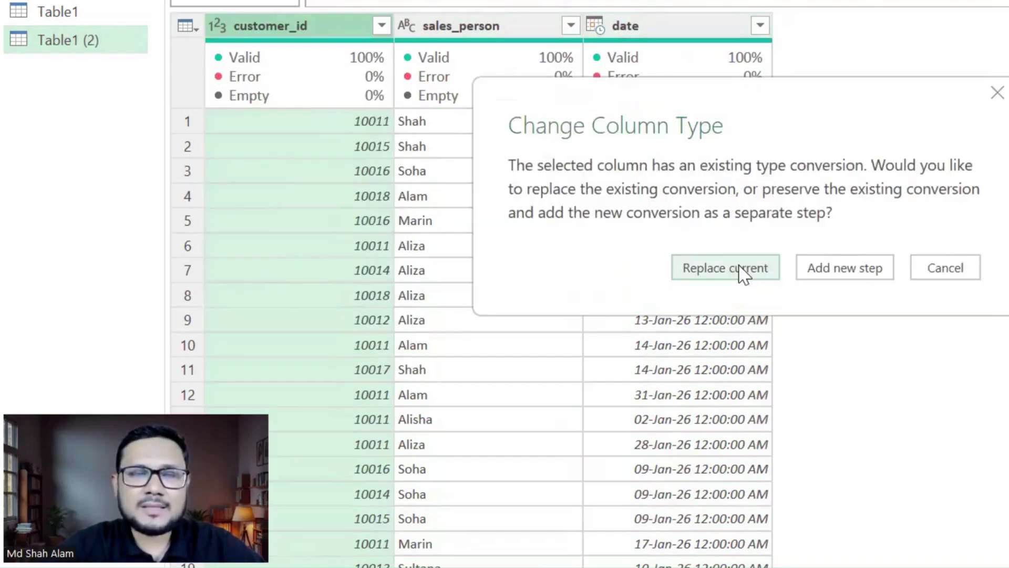
click(740, 269)
mouse_move(368, 286)
mouse_down()
mouse_move(523, 358)
mouse_move(636, 169)
mouse_up()
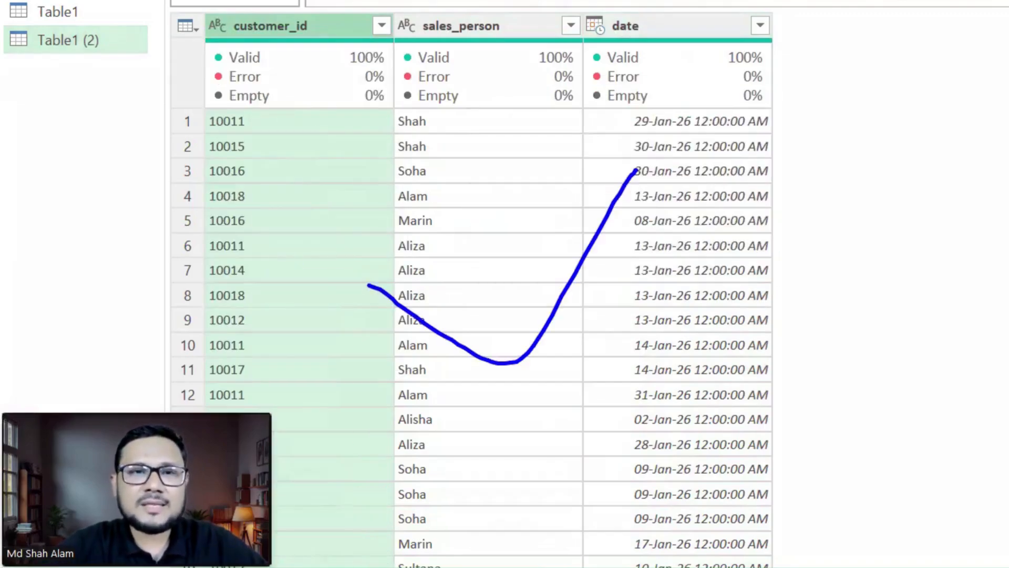
drag(482, 42, 513, 200)
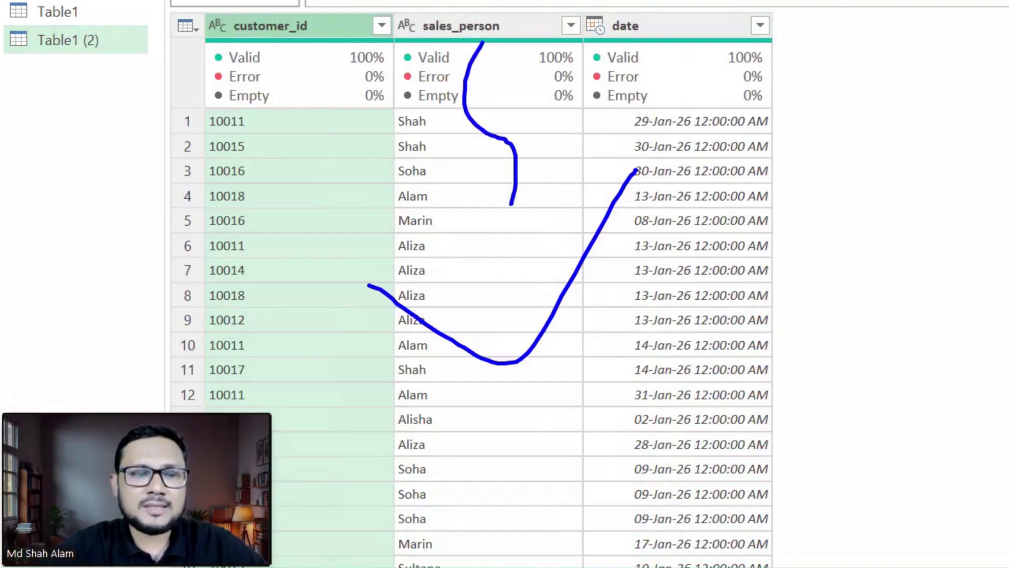
Set up an advanced Group By on sales_person with a Count Rows column named No of Sales and a second aggregation.
click(483, 38)
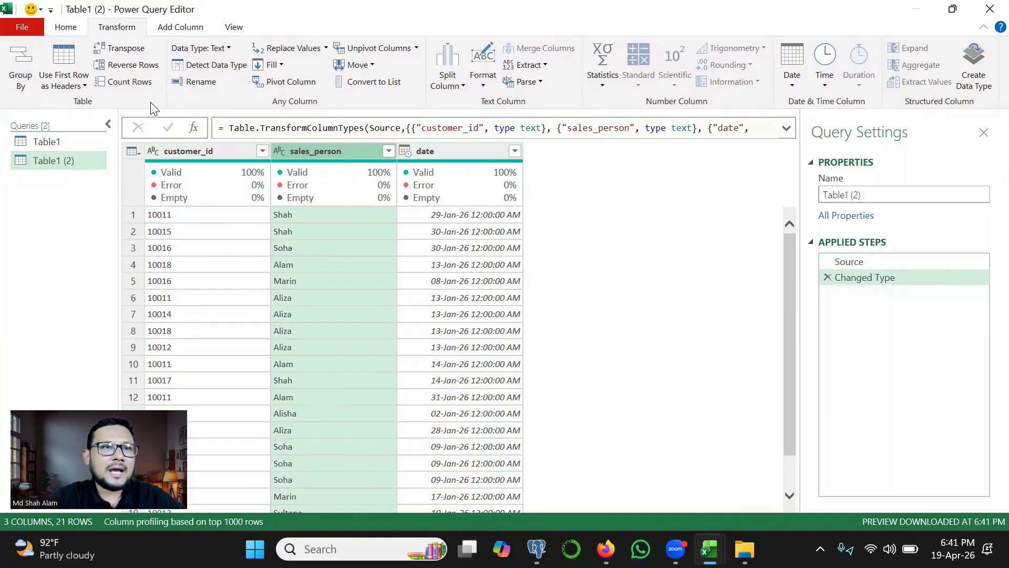
click(17, 78)
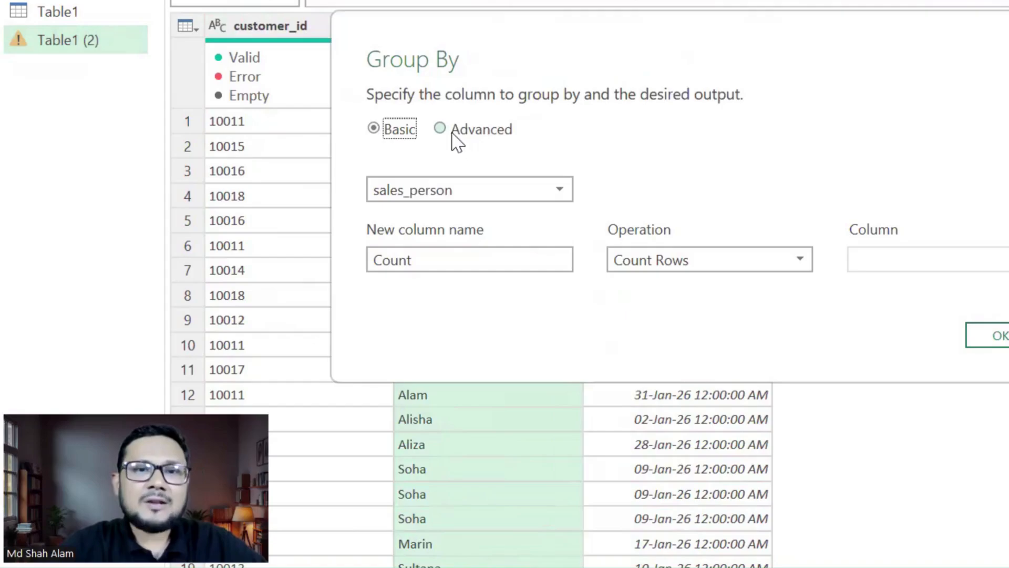
click(456, 137)
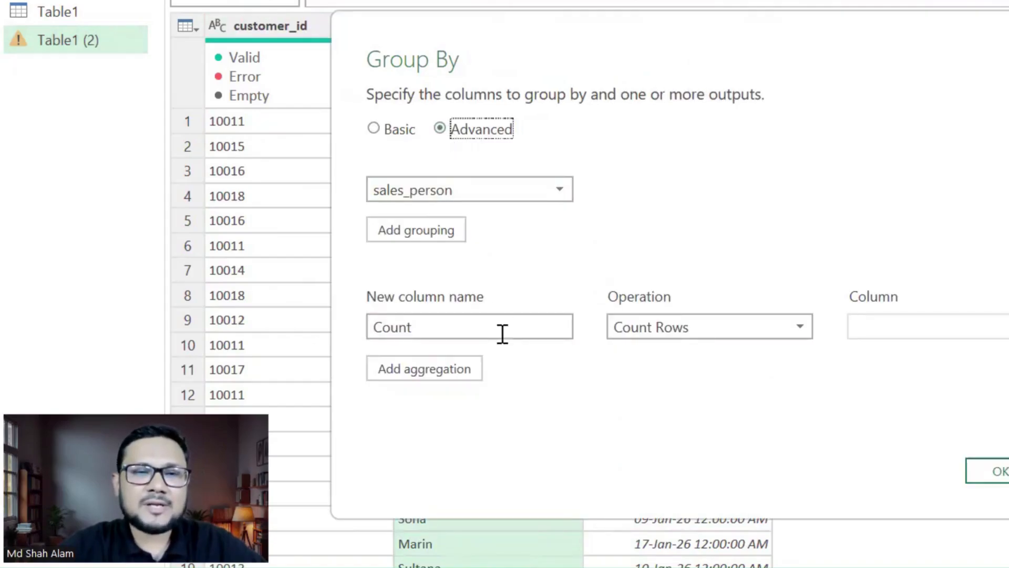
click(424, 370)
double_click(401, 327)
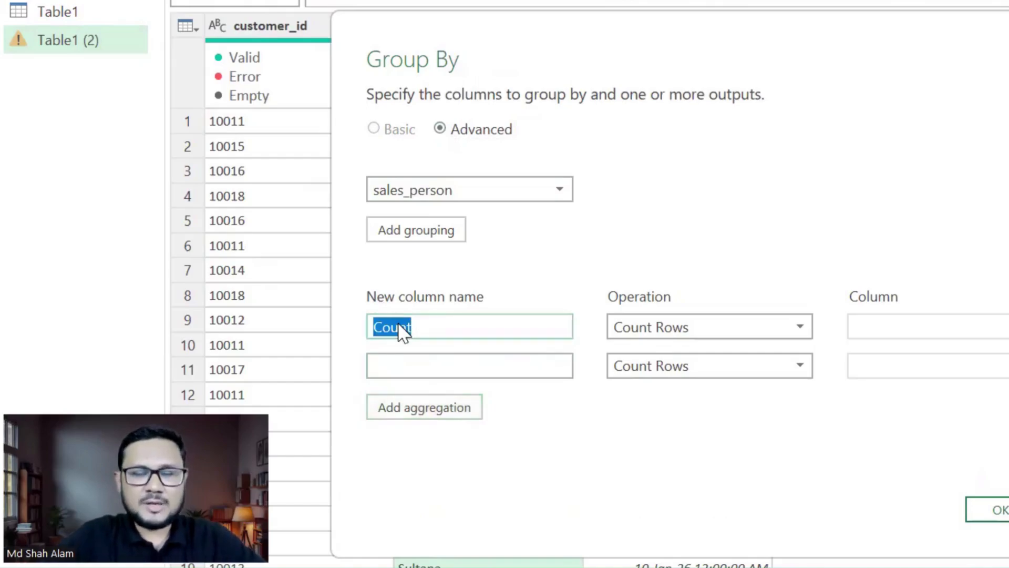
text(No of Sales)
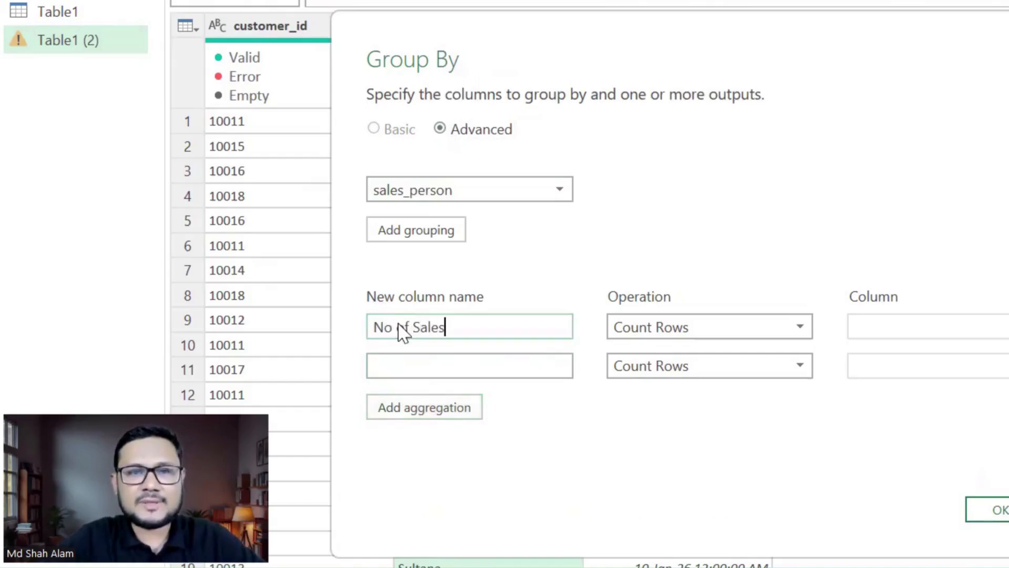
Name the second aggregation Customers, set its operation to All Rows, and apply the grouping.
click(409, 375)
text(Cust)
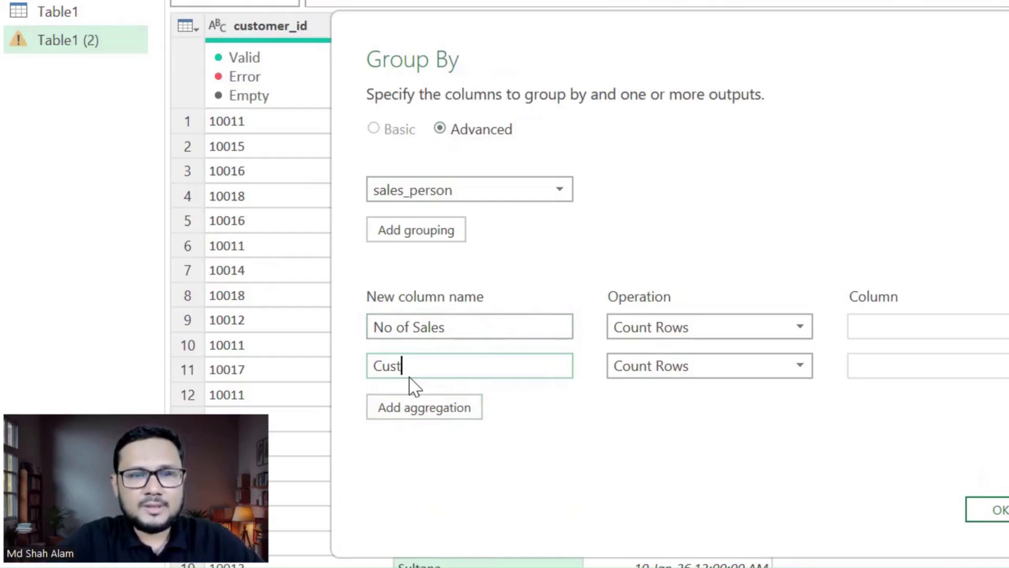
text(omers)
click(657, 371)
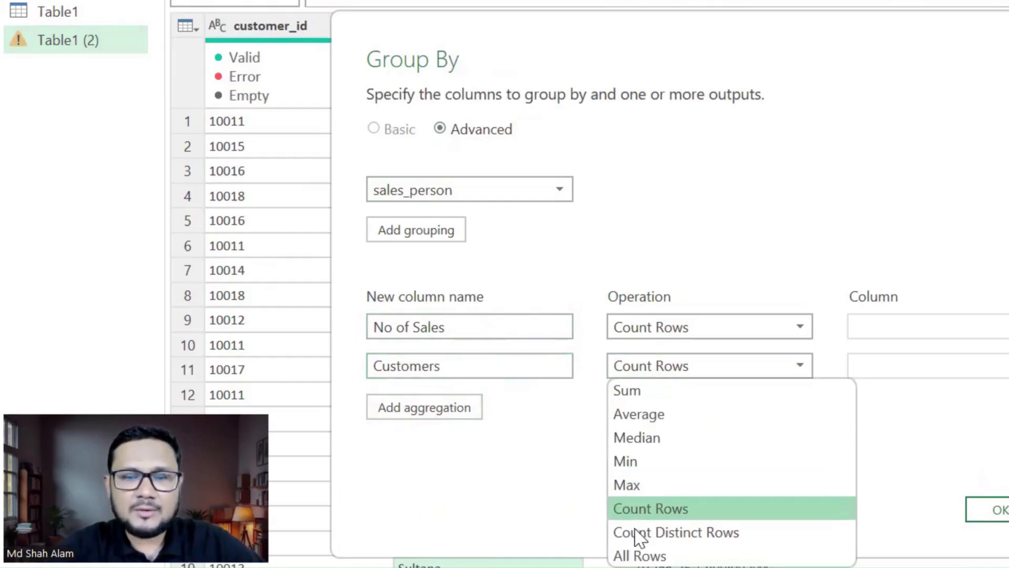
click(637, 555)
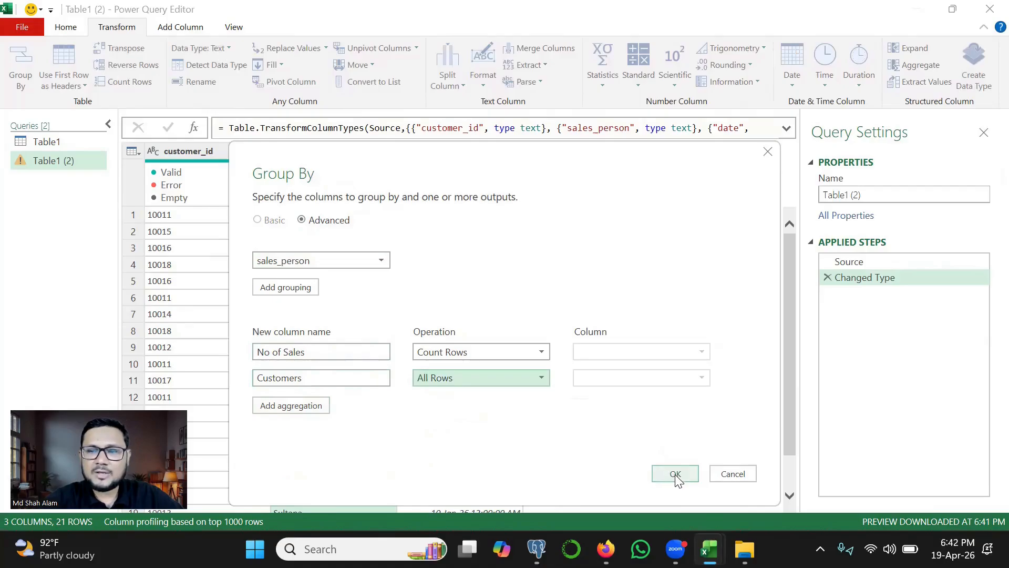
click(989, 509)
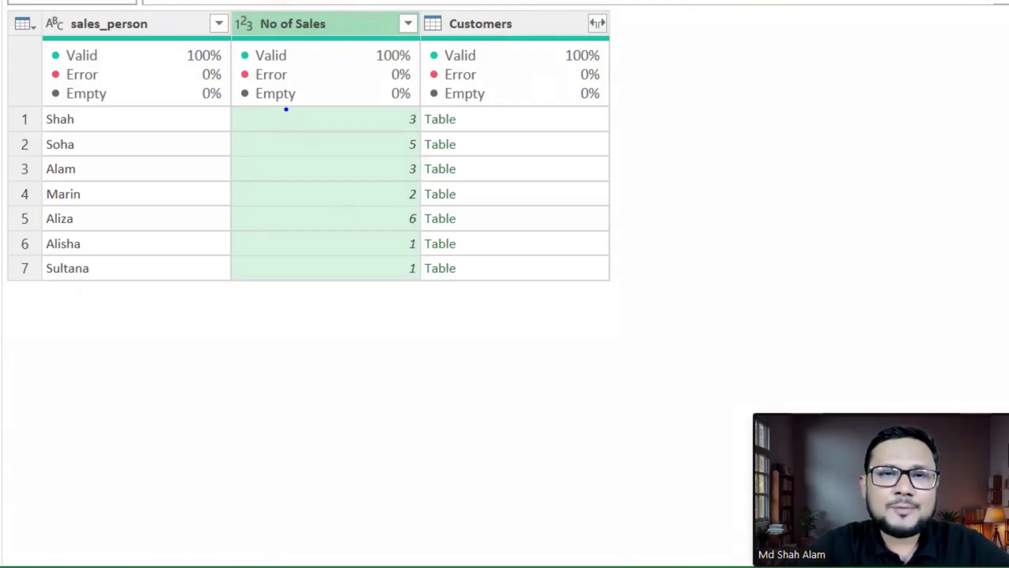
Examine the No of Sales and Customers columns and preview the nested table in the first row.
drag(286, 109, 463, 47)
drag(267, 60, 335, 49)
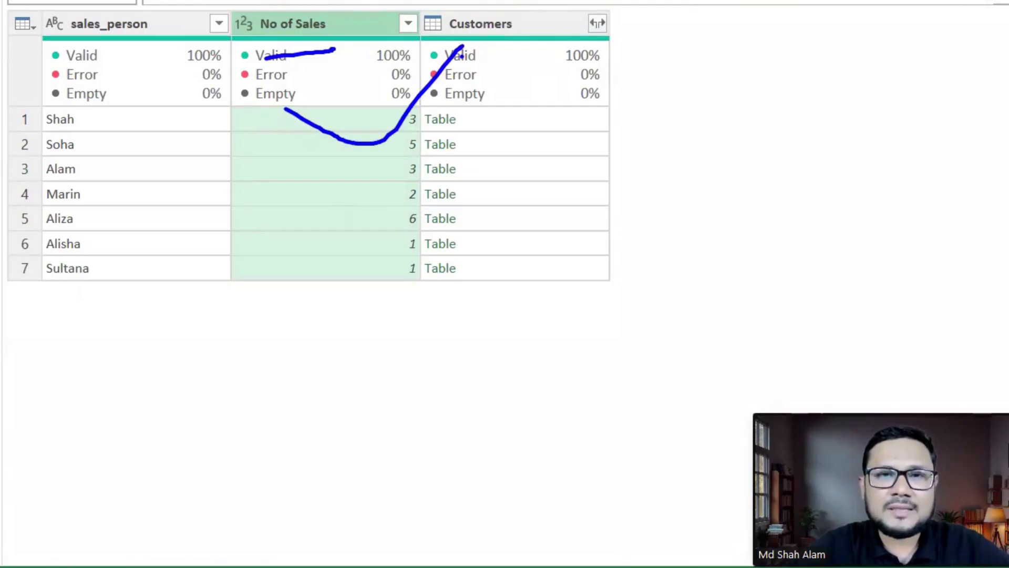
drag(459, 58, 555, 49)
key(Escape)
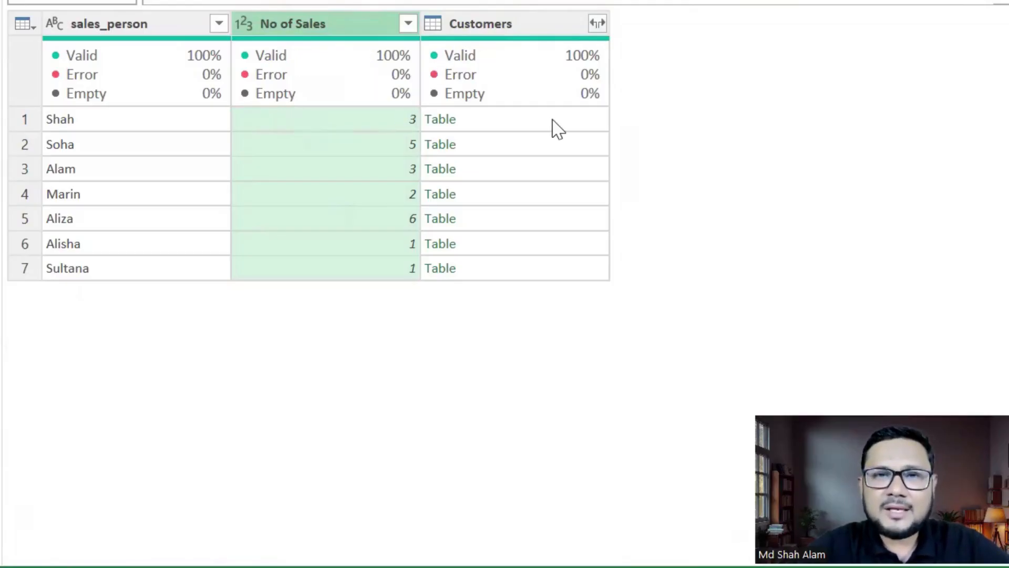
click(557, 128)
drag(500, 125, 554, 83)
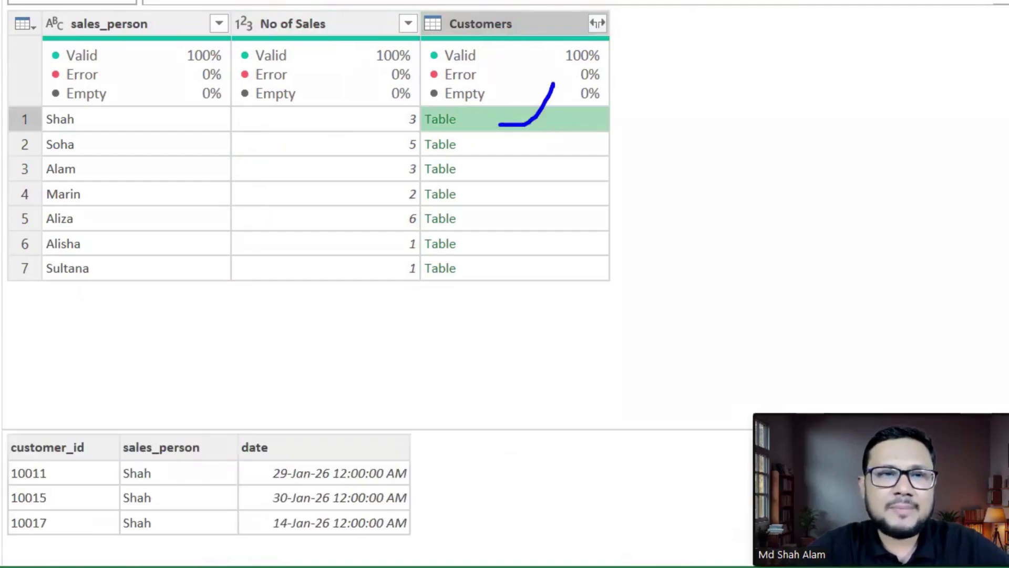
drag(25, 138, 87, 127)
mouse_move(61, 433)
mouse_down()
mouse_move(1, 447)
mouse_move(101, 463)
mouse_move(57, 435)
mouse_up()
key(Escape)
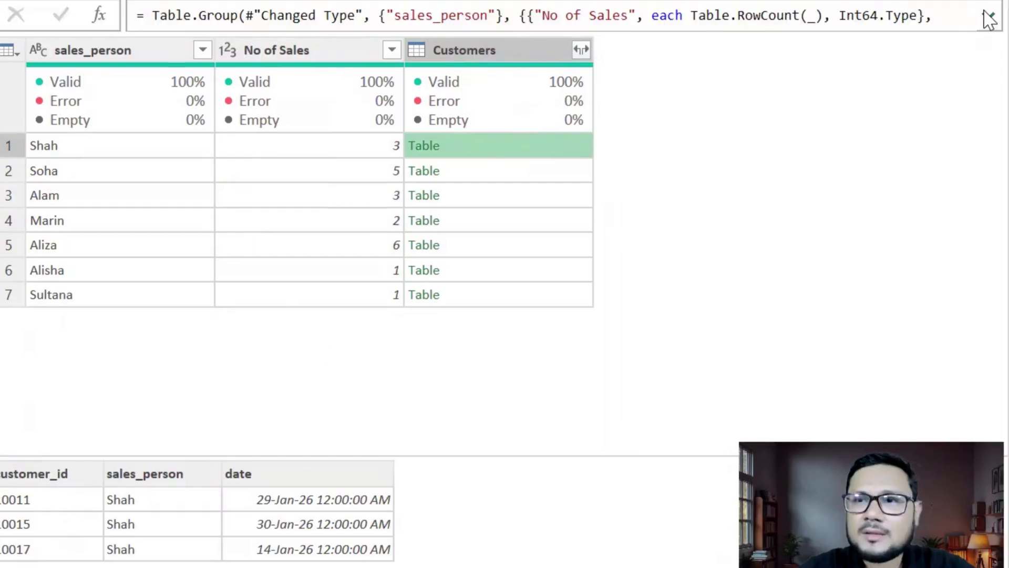
Edit the Table.Group formula so Customers uses each _[customer_id] instead of the typed table definition.
click(988, 20)
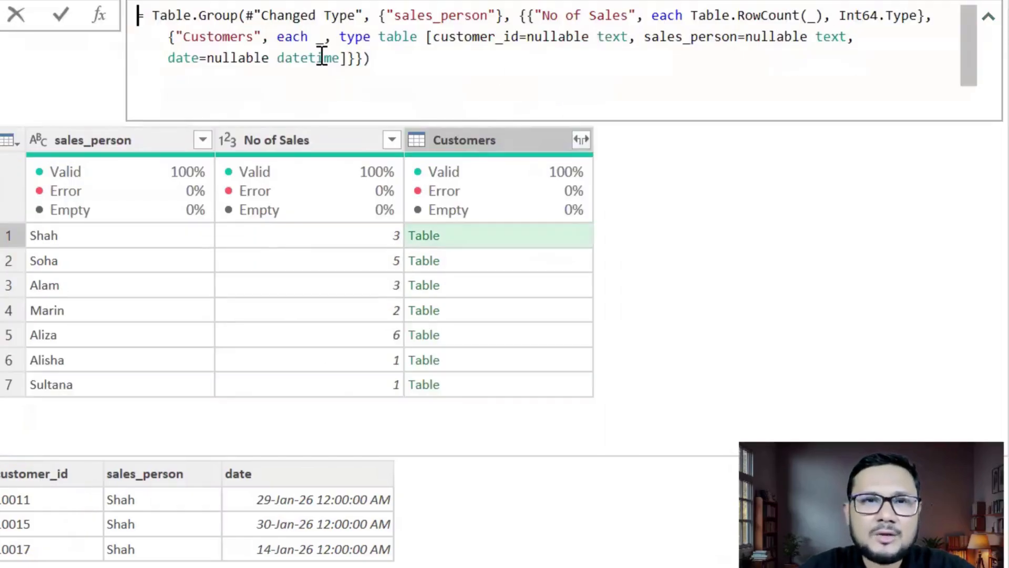
drag(324, 38, 344, 59)
key(Delete)
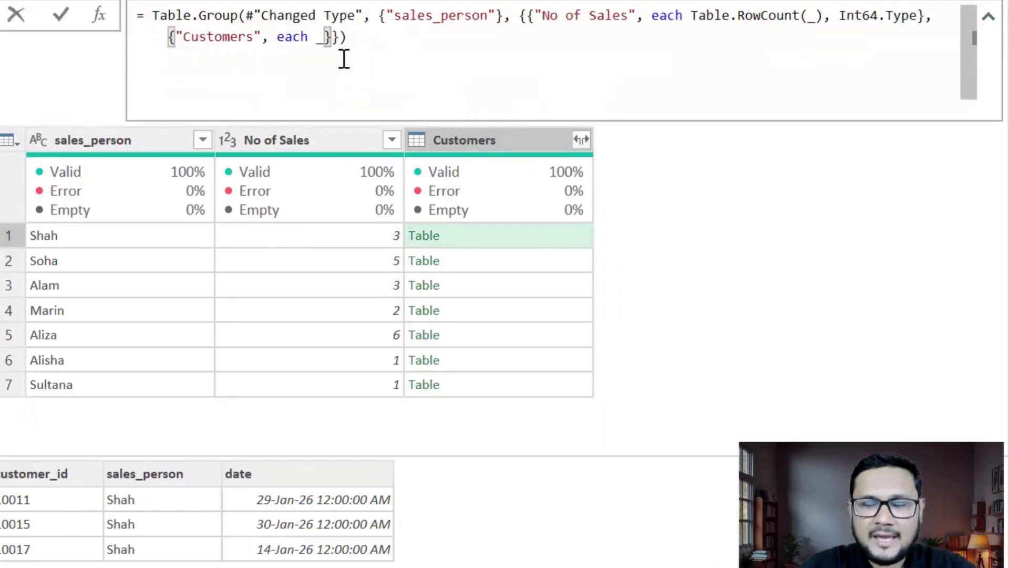
text([)
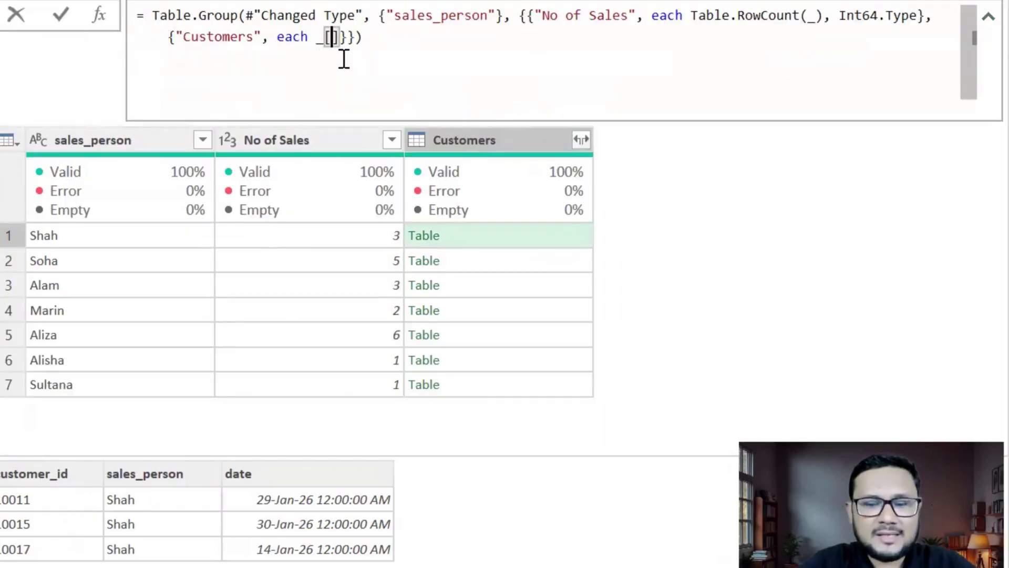
text(customer_id)
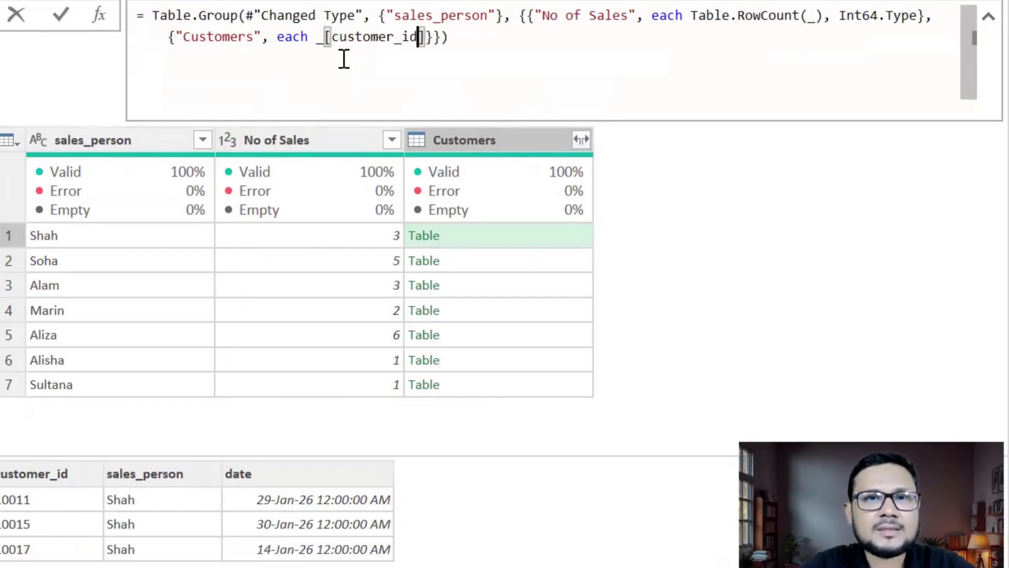
click(61, 15)
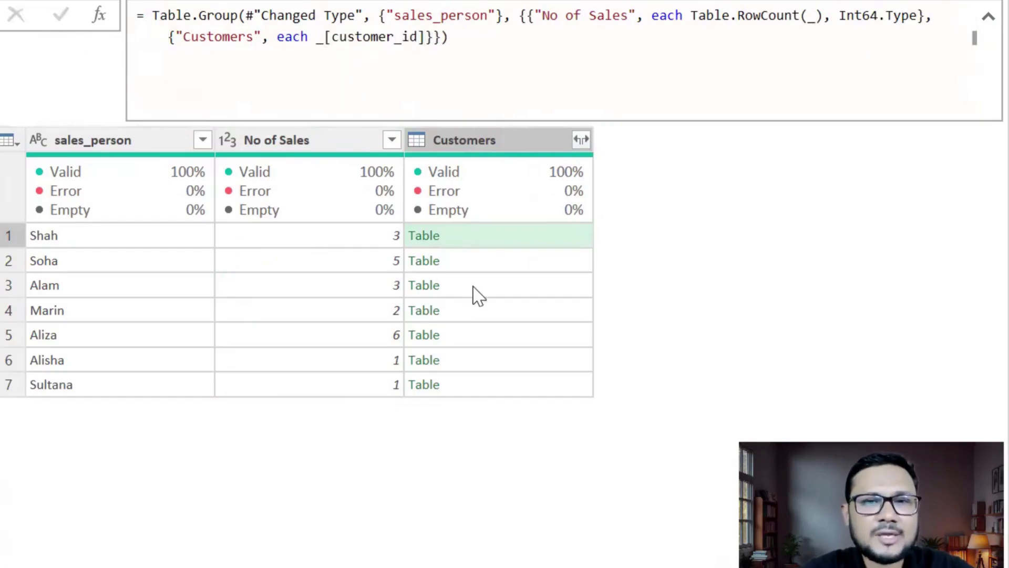
Preview the list of customer IDs nested in the first row of the Customers column.
mouse_move(449, 240)
mouse_down()
mouse_move(505, 309)
mouse_move(549, 236)
mouse_up()
key(Escape)
click(536, 236)
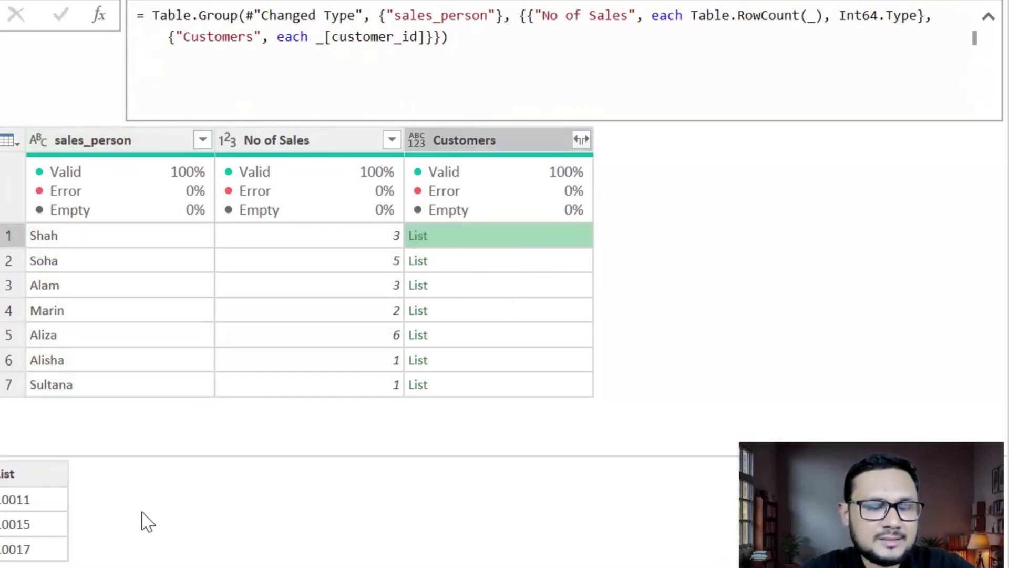
key(ctrl+2)
mouse_move(55, 479)
mouse_down()
mouse_move(92, 559)
mouse_move(38, 456)
mouse_move(1, 472)
mouse_move(30, 469)
mouse_up()
key(Escape)
Wrap the customer list in Text.Combine(_[customer_id],", ") within the Table.Group formula and apply it.
click(314, 39)
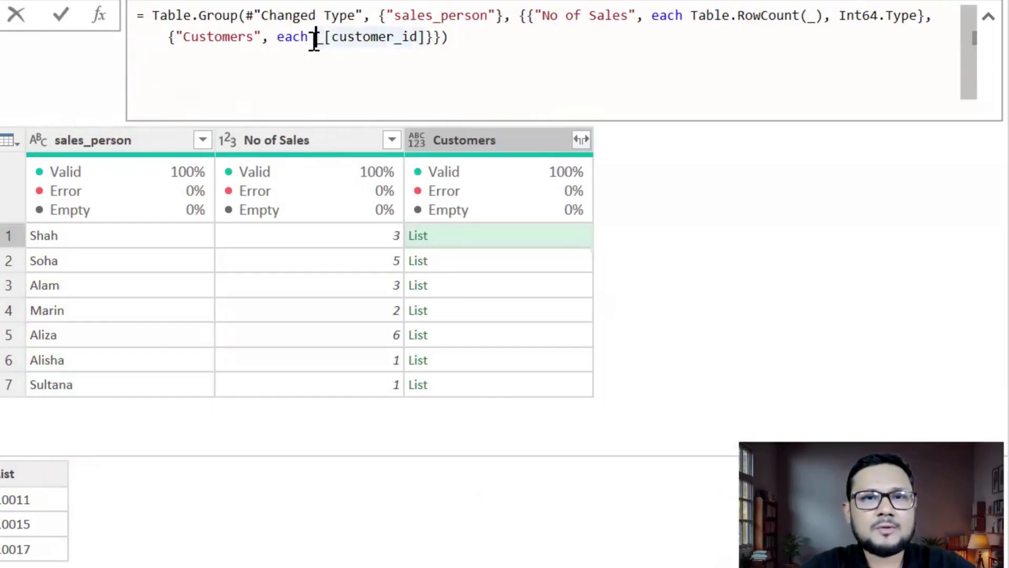
text(Text.Com ine)
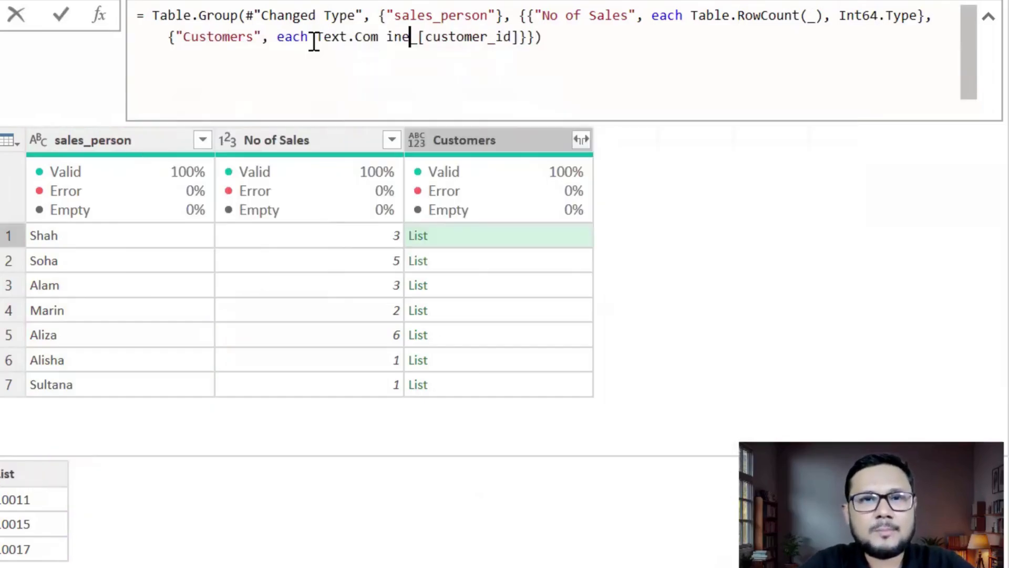
key(BackSpace)
key(BackSpace)
text(ne()
click(526, 38)
text(,)
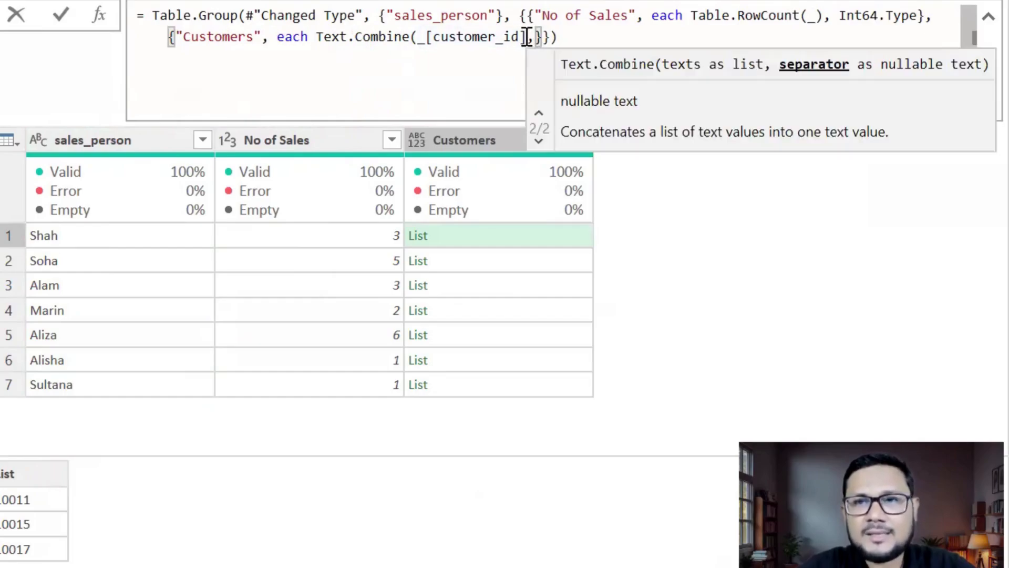
text(", )
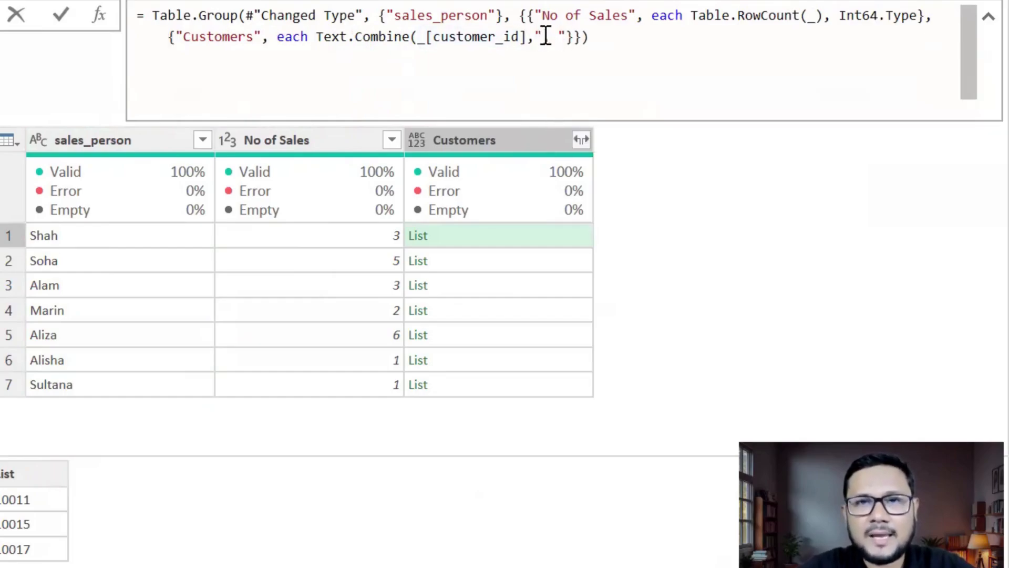
text("))
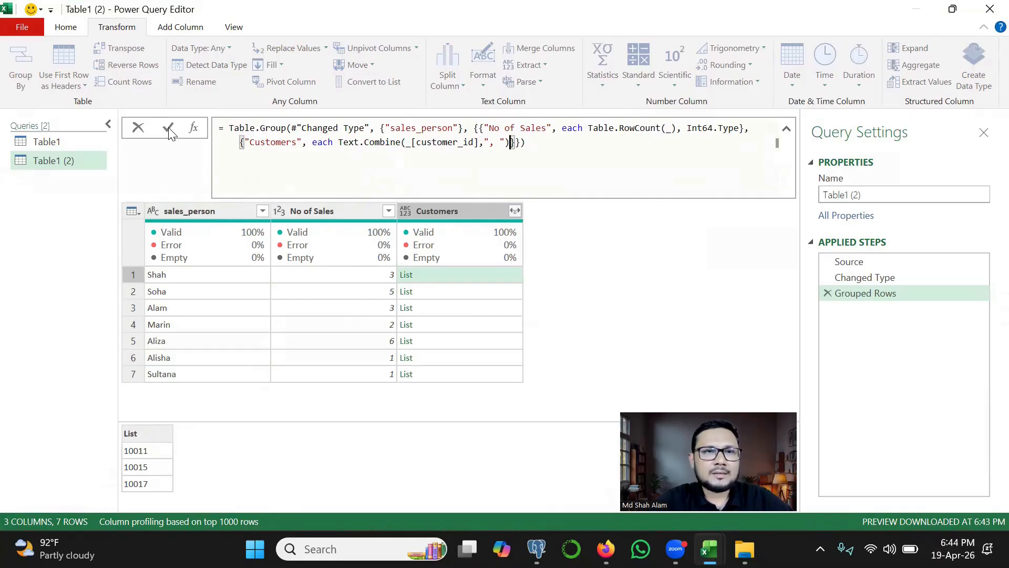
click(61, 14)
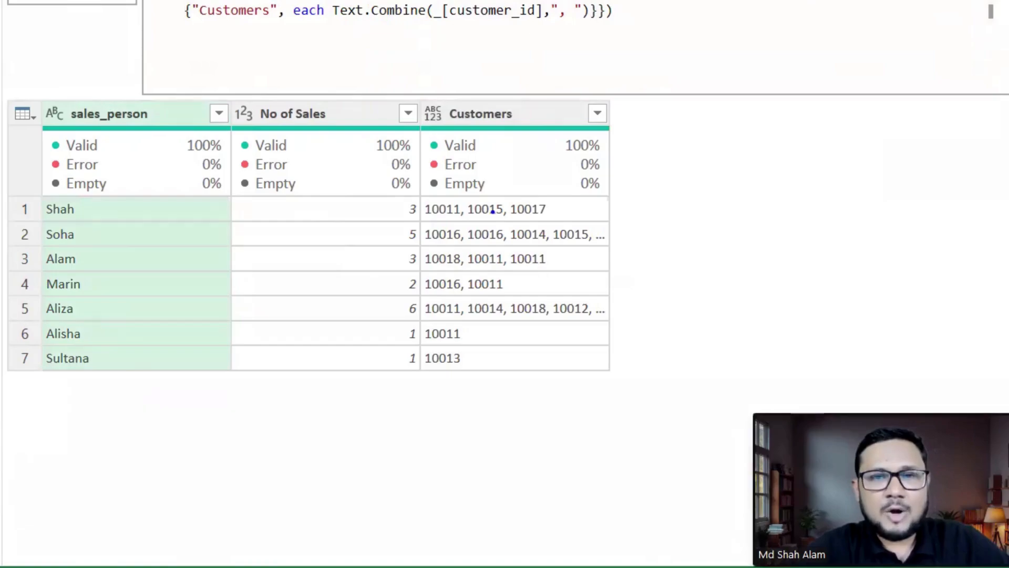
Sort the grouped table by No of Sales in descending order.
mouse_move(446, 266)
mouse_down()
mouse_move(404, 276)
mouse_move(459, 264)
mouse_up()
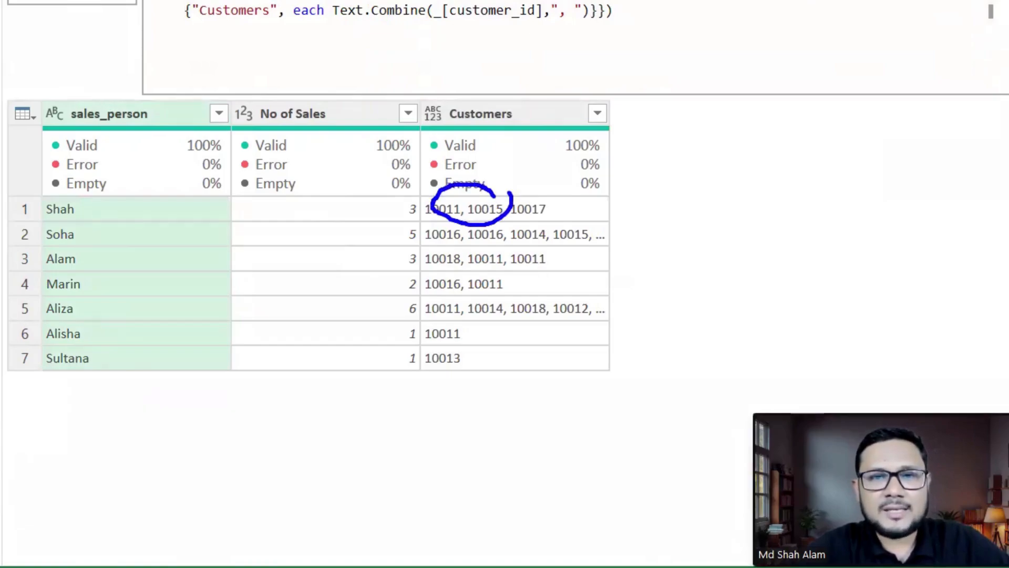
drag(457, 210, 557, 199)
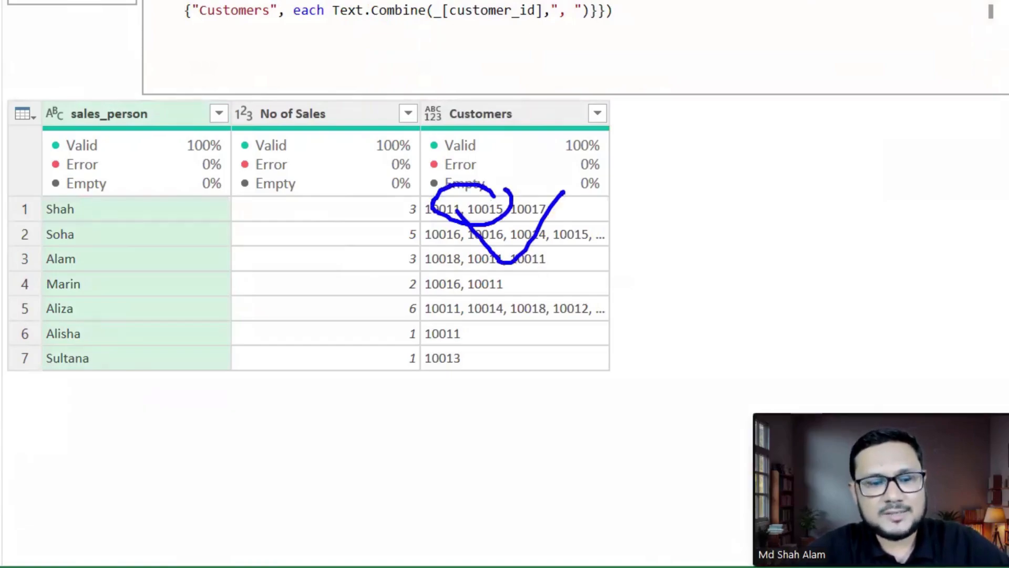
click(408, 113)
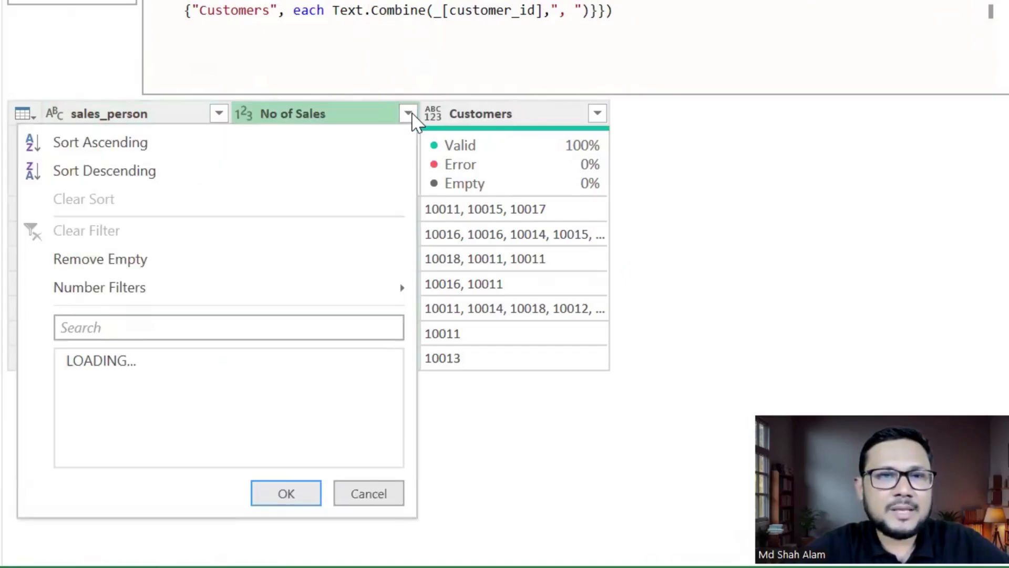
click(150, 176)
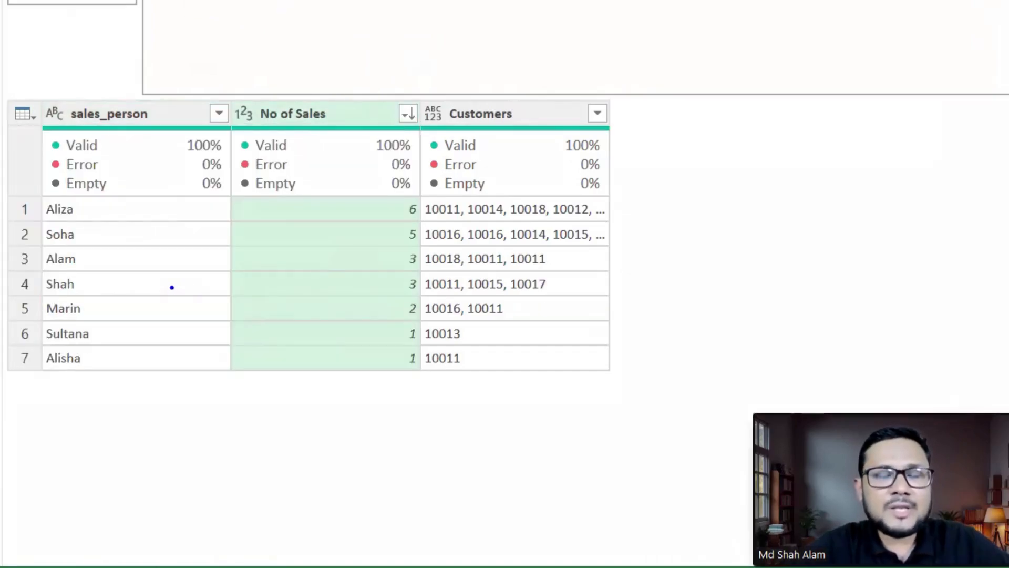
mouse_move(172, 287)
mouse_down()
mouse_move(300, 297)
mouse_move(436, 291)
mouse_move(409, 240)
mouse_move(389, 291)
mouse_up()
key(Escape)
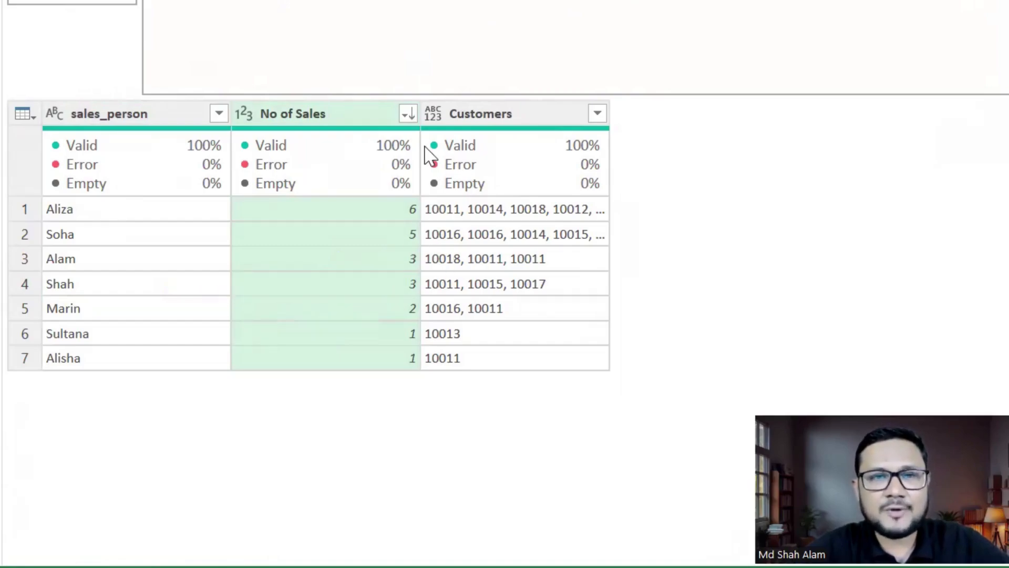
Filter the No of Sales column to keep rows greater than or equal to 3.
click(412, 115)
mouse_move(361, 300)
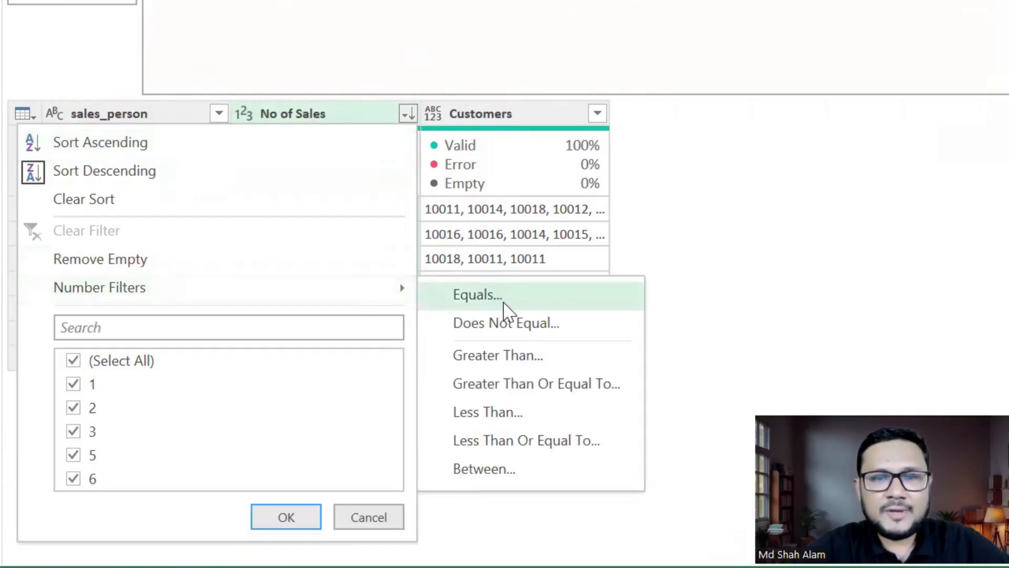
click(528, 392)
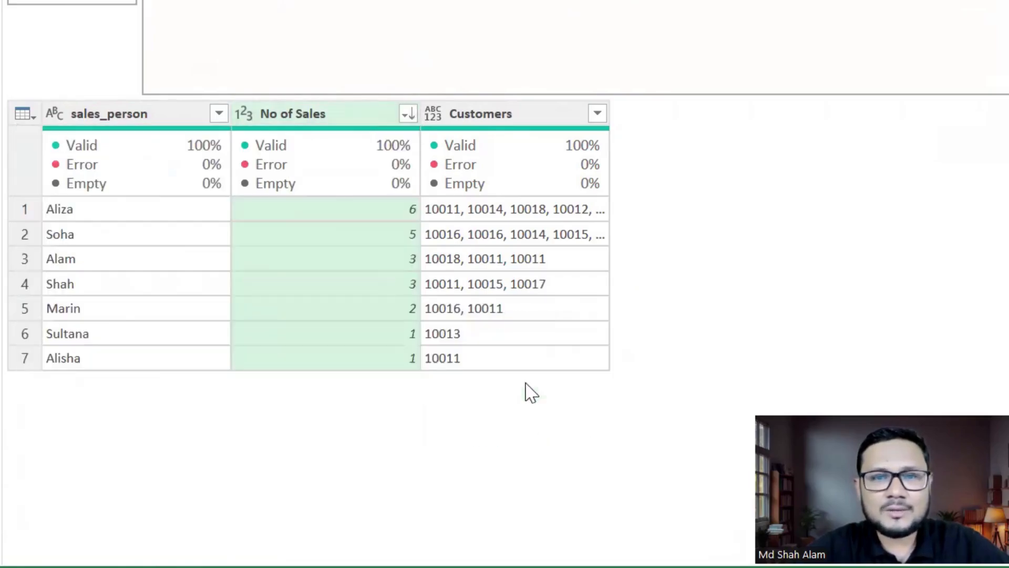
click(475, 201)
text(3)
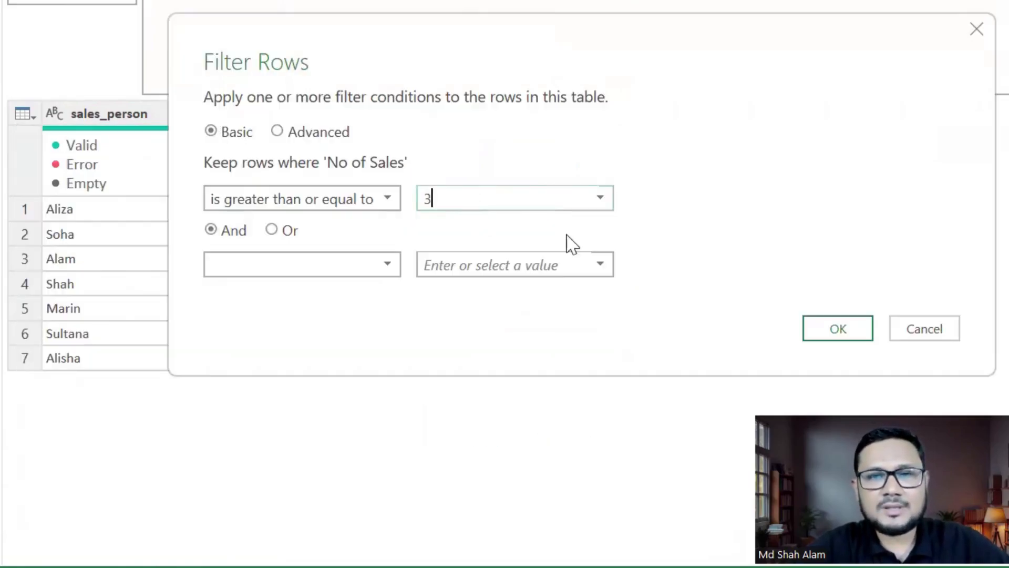
click(853, 331)
key(ctrl+2)
mouse_move(601, 40)
mouse_down()
mouse_move(642, 14)
mouse_move(604, 27)
mouse_move(657, 17)
mouse_up()
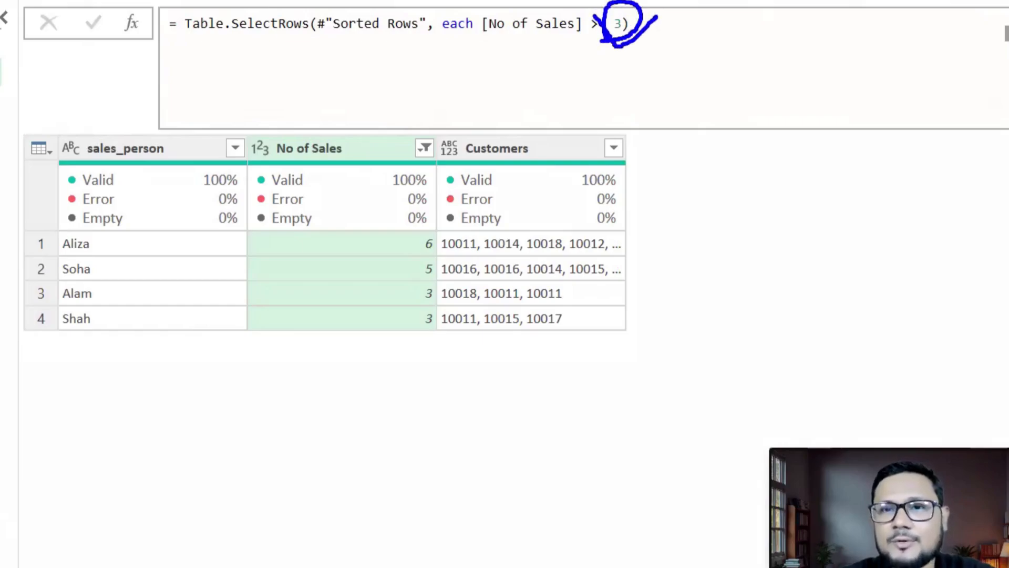
key(Escape)
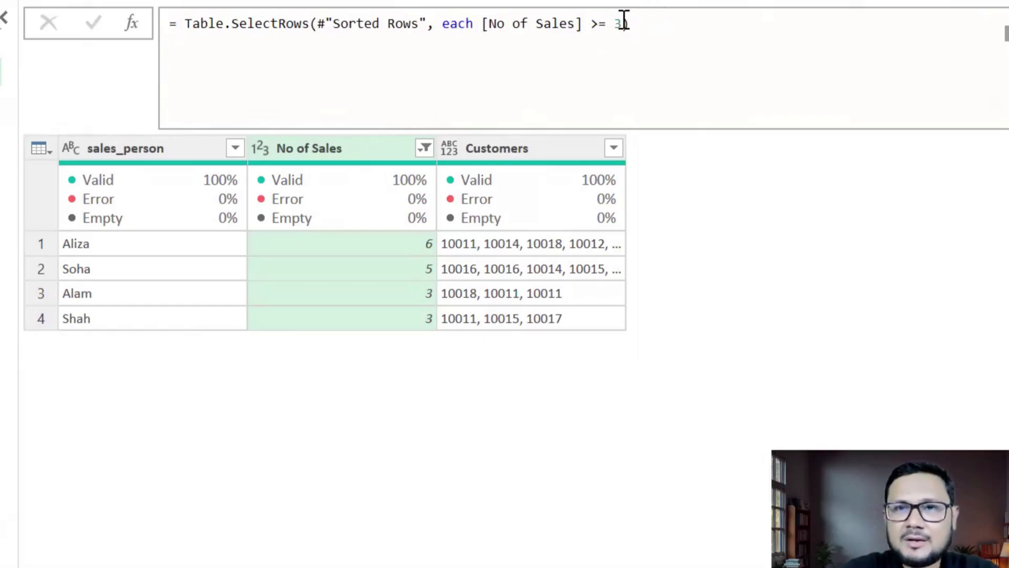
Replace the fixed 3 in the Table.SelectRows formula with the third sorted value, #"Sorted Rows"[No of Sales]{2}.
click(624, 21)
key(BackSpace)
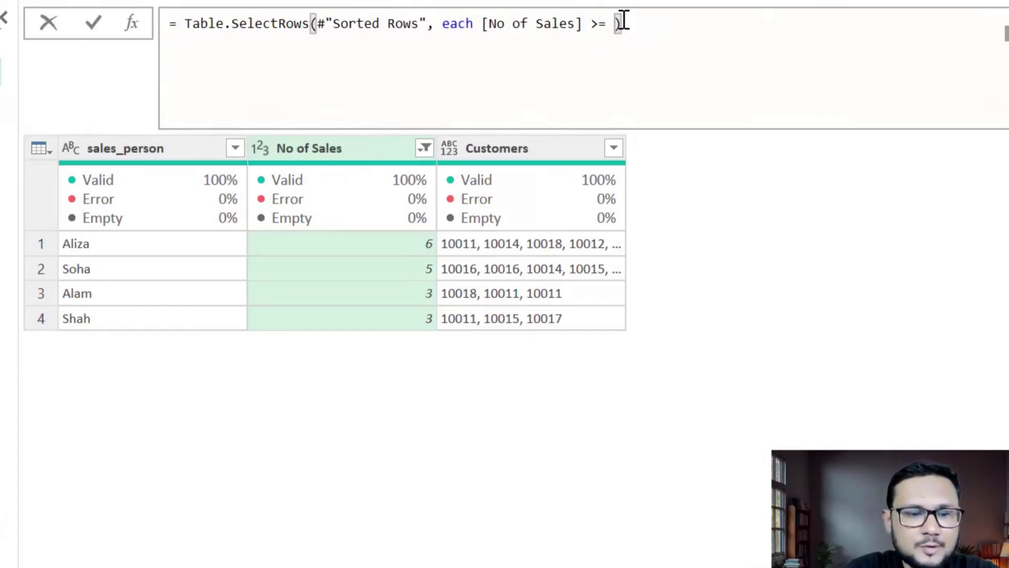
text(#)
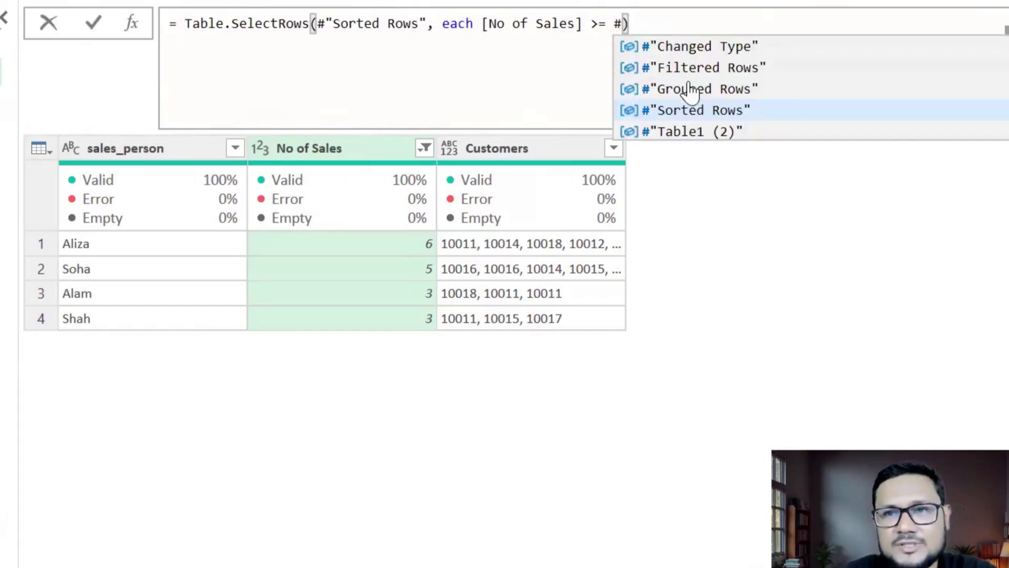
click(713, 110)
text({)
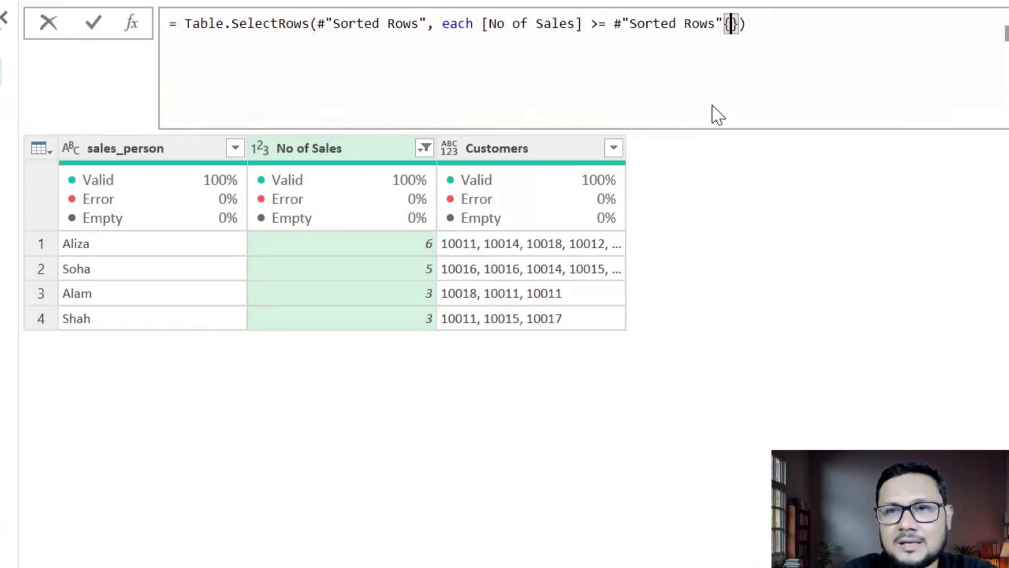
key(BackSpace)
text([No ofS)
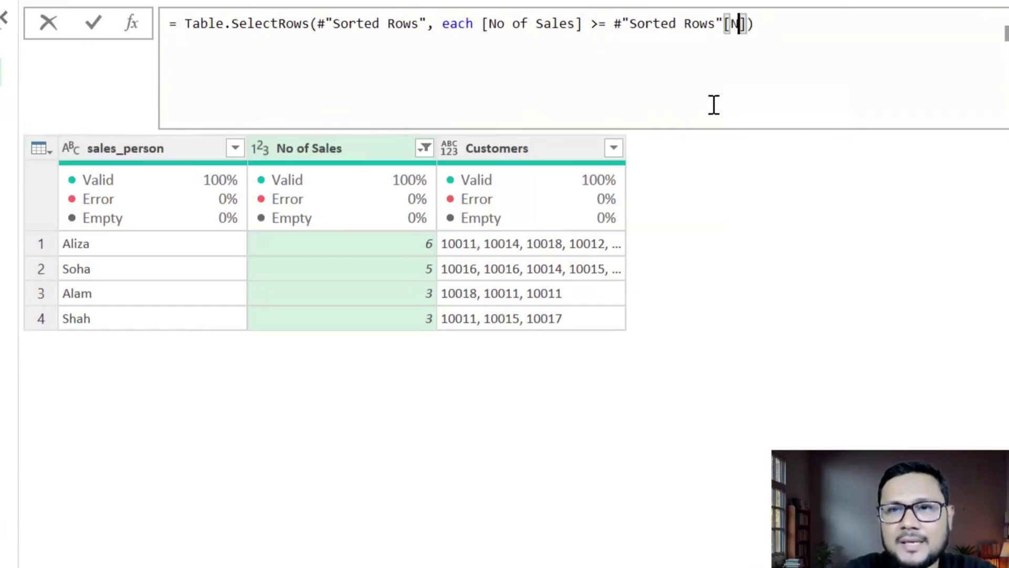
key(BackSpace)
text(Sales)
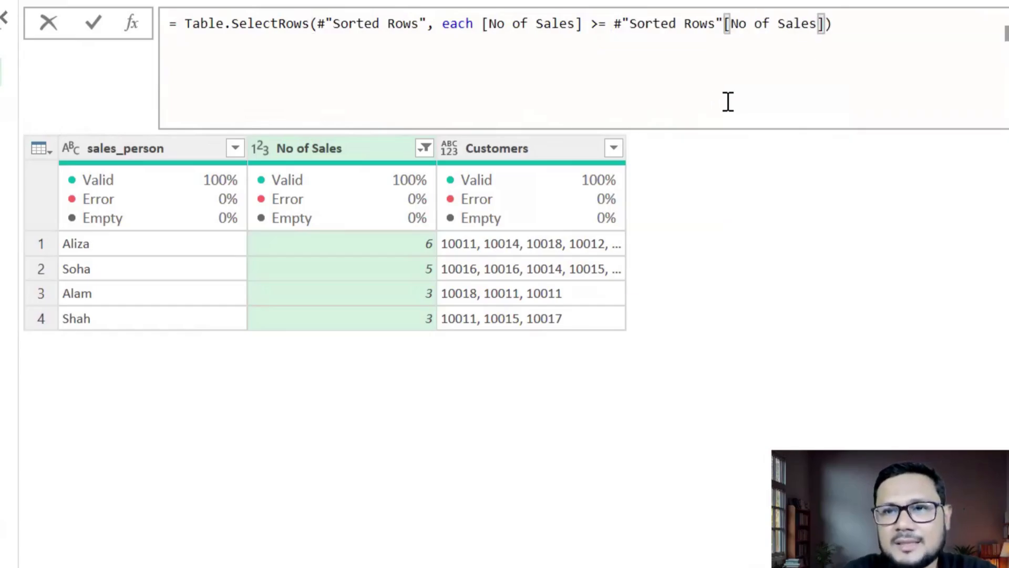
click(827, 23)
text({2)
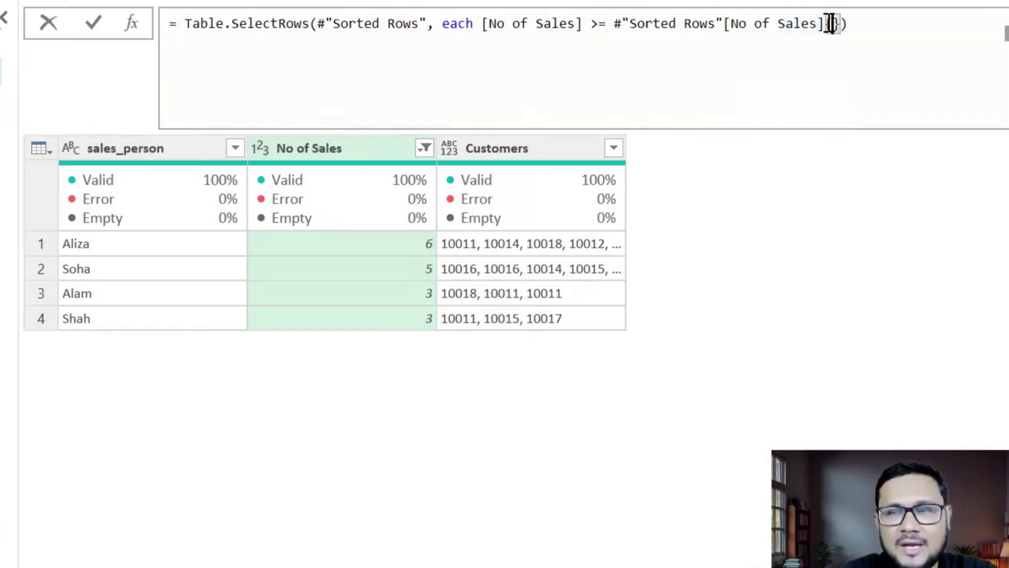
key(ctrl+2)
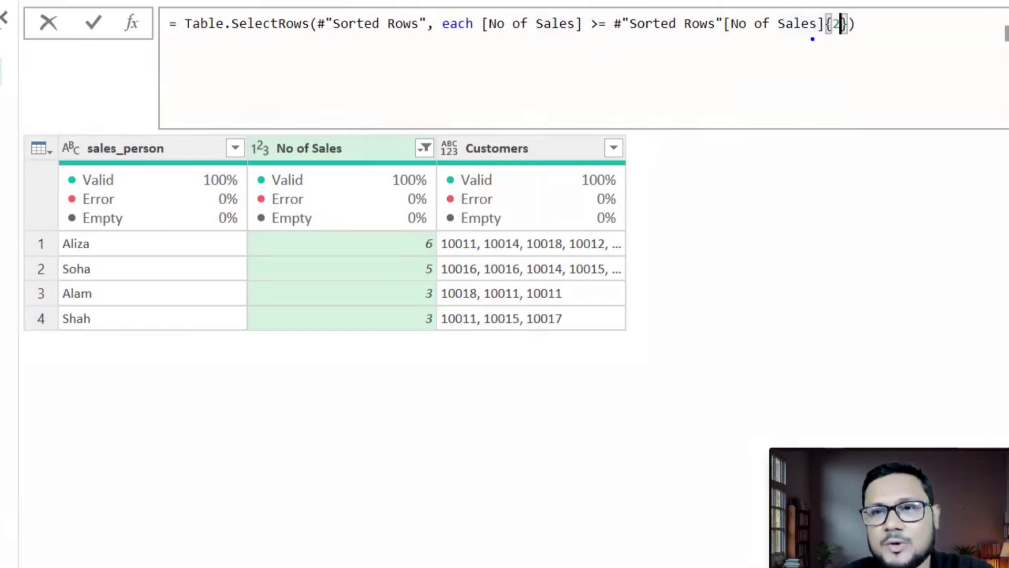
mouse_move(812, 38)
mouse_down()
mouse_move(840, 40)
mouse_move(837, 4)
mouse_move(814, 36)
mouse_up()
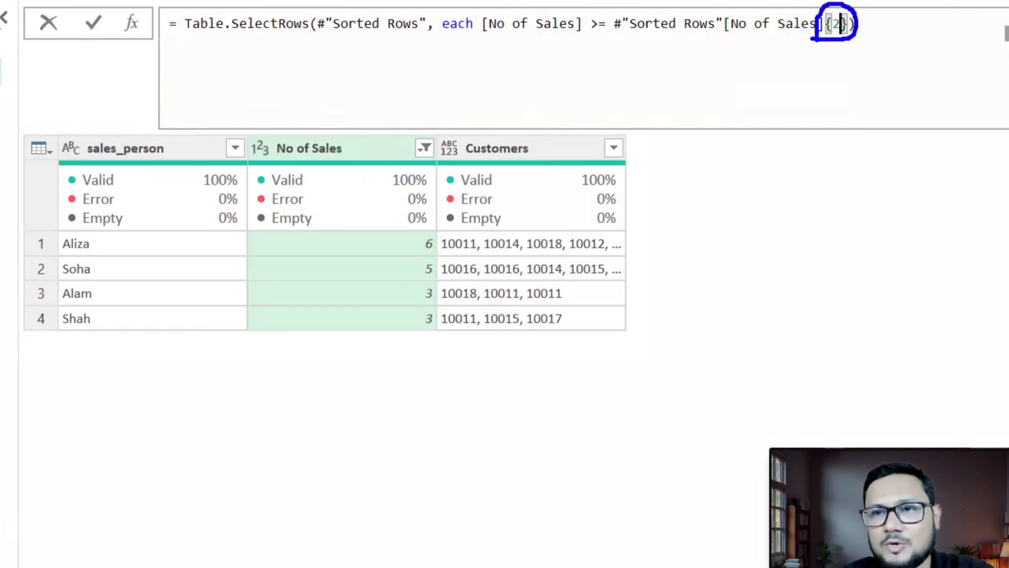
mouse_move(183, 207)
mouse_down()
mouse_move(262, 272)
mouse_move(347, 209)
mouse_up()
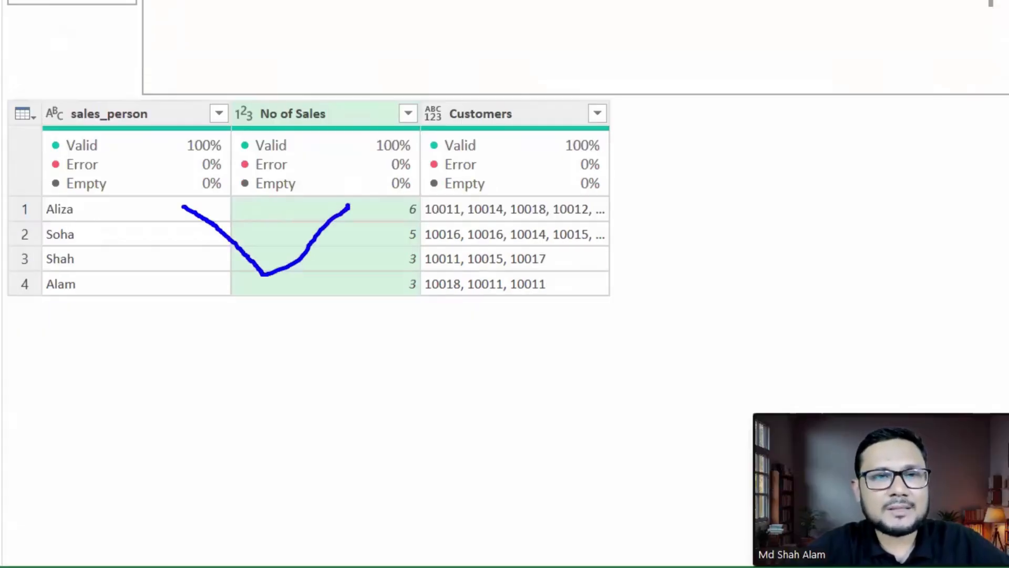
mouse_move(339, 109)
mouse_down()
mouse_move(226, 131)
mouse_move(321, 62)
mouse_up()
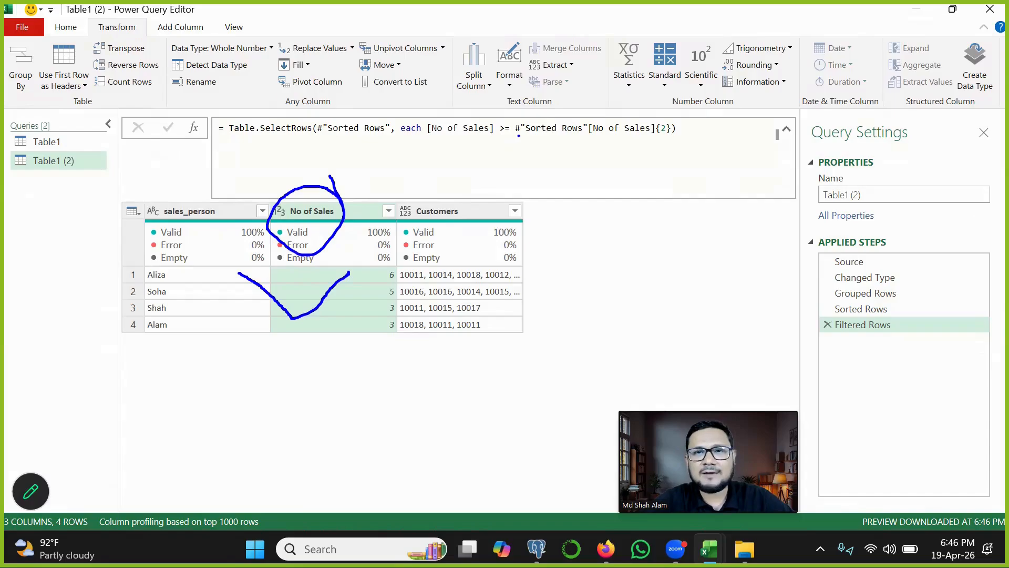
mouse_move(518, 136)
mouse_down()
mouse_move(642, 136)
mouse_move(503, 107)
mouse_up()
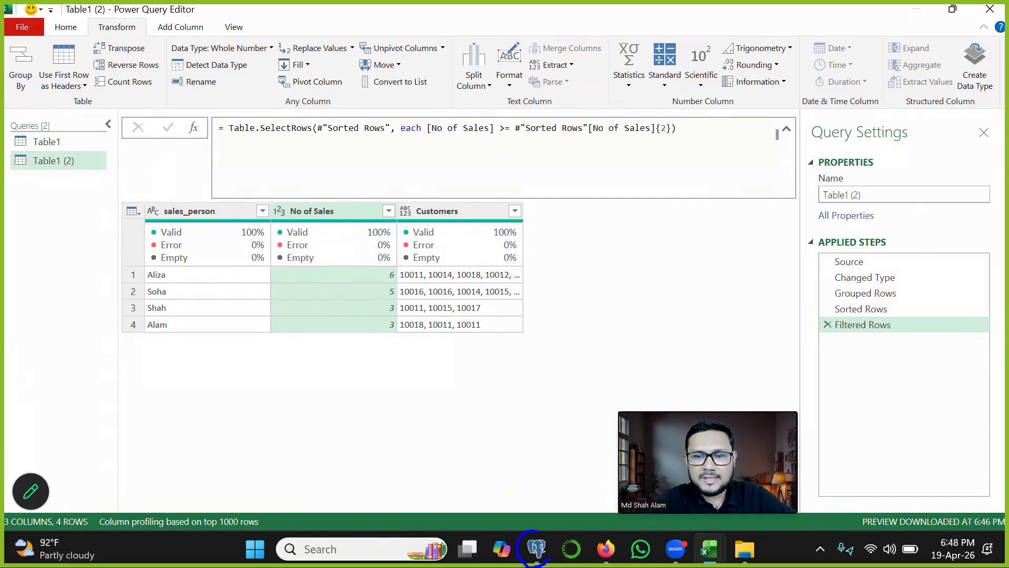
drag(545, 527, 551, 532)
Switch to pgAdmin and run the query select * from topn_sales.
click(537, 549)
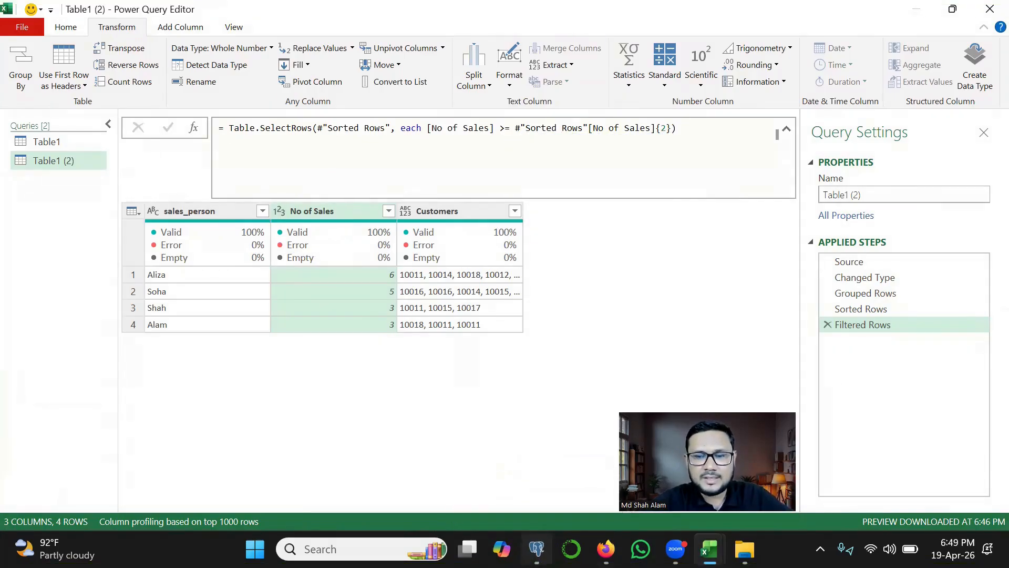
text(select)
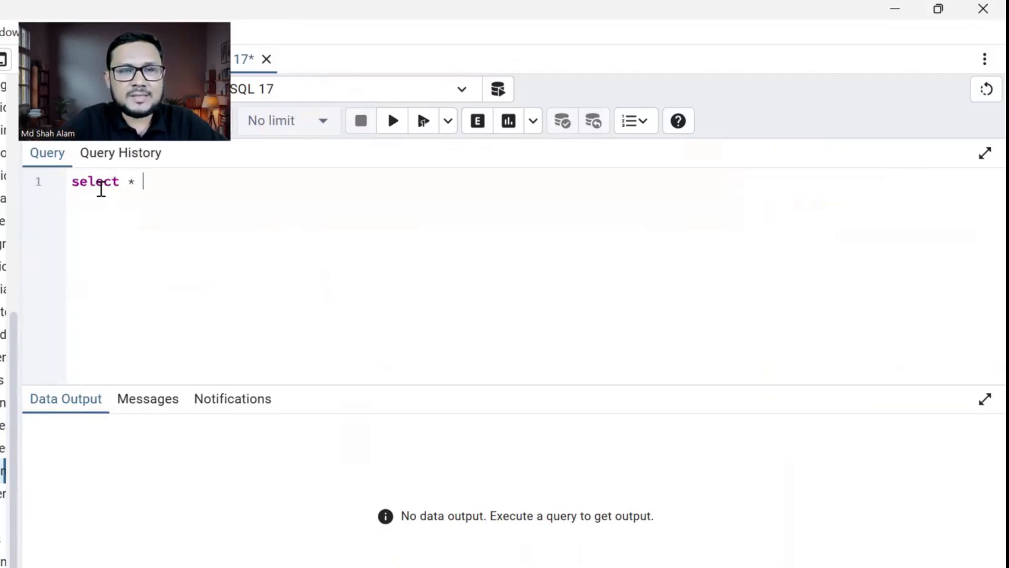
text( * from )
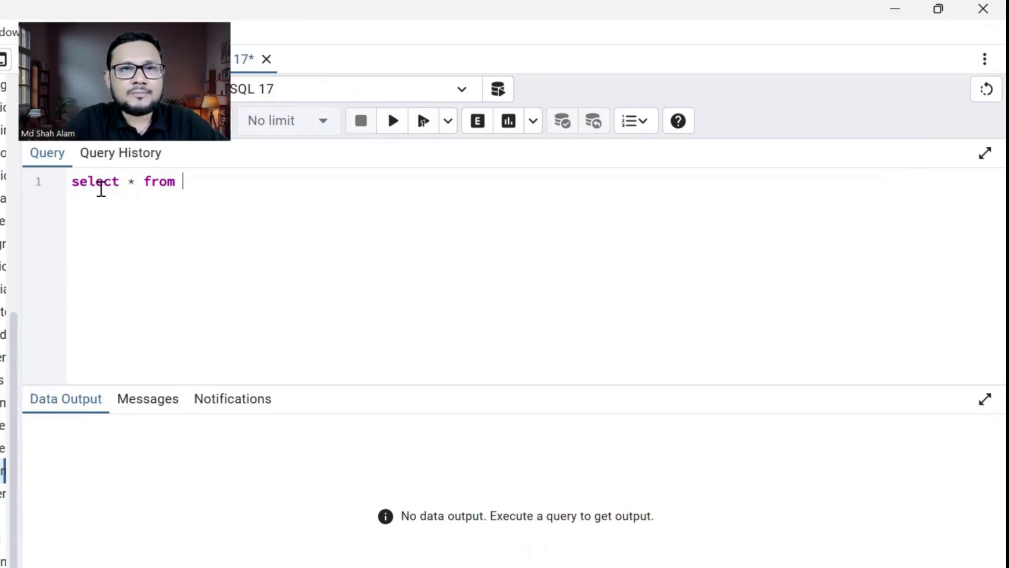
text(topn)
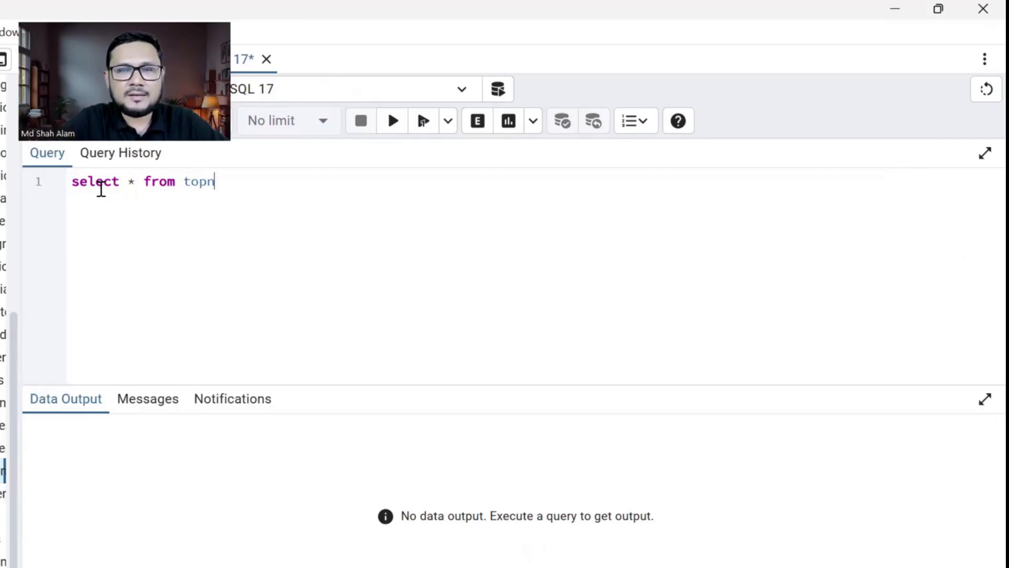
text(_sales)
click(394, 122)
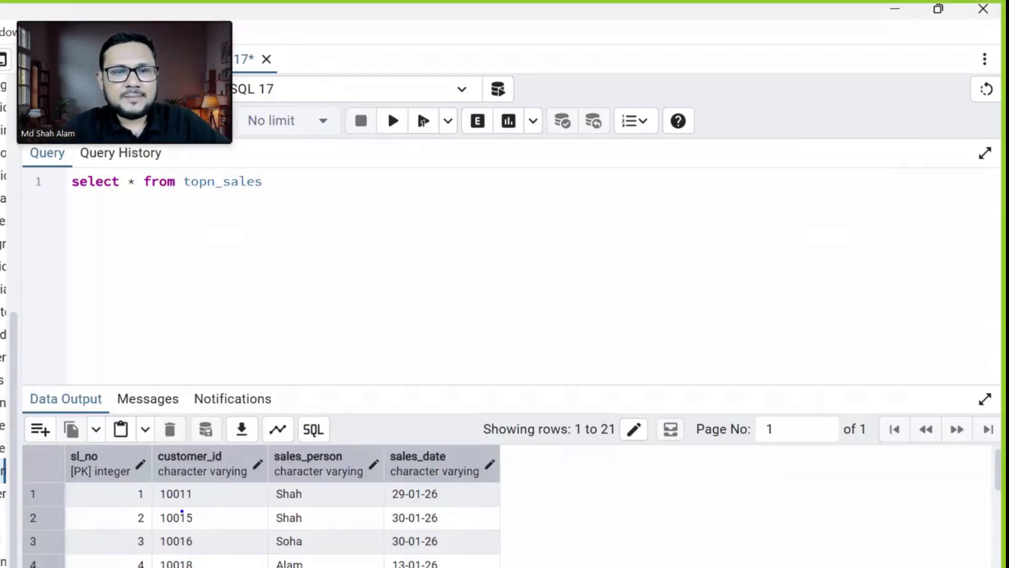
drag(182, 511, 350, 480)
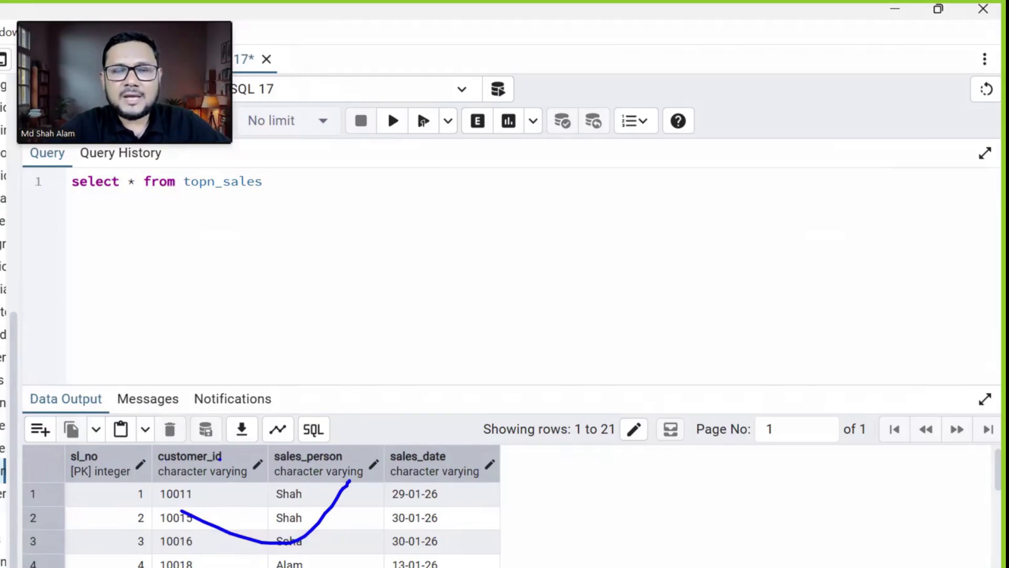
drag(280, 463, 500, 446)
key(Escape)
Replace the * in the query with sales_person, on its own line between select and from topn_sales.
click(147, 181)
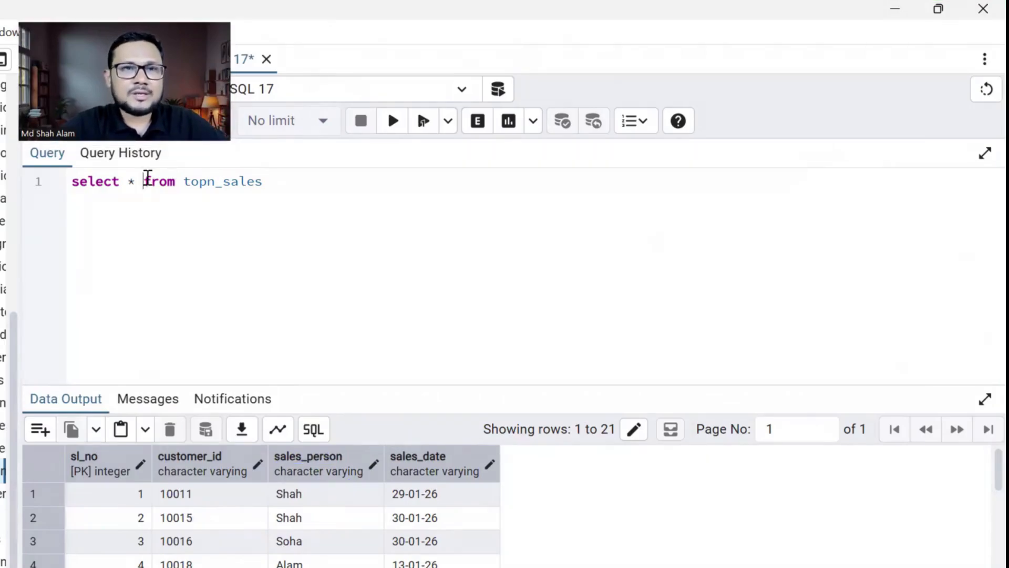
key(BackSpace)
key(BackSpace)
key(BackSpace)
key(Return)
key(Return)
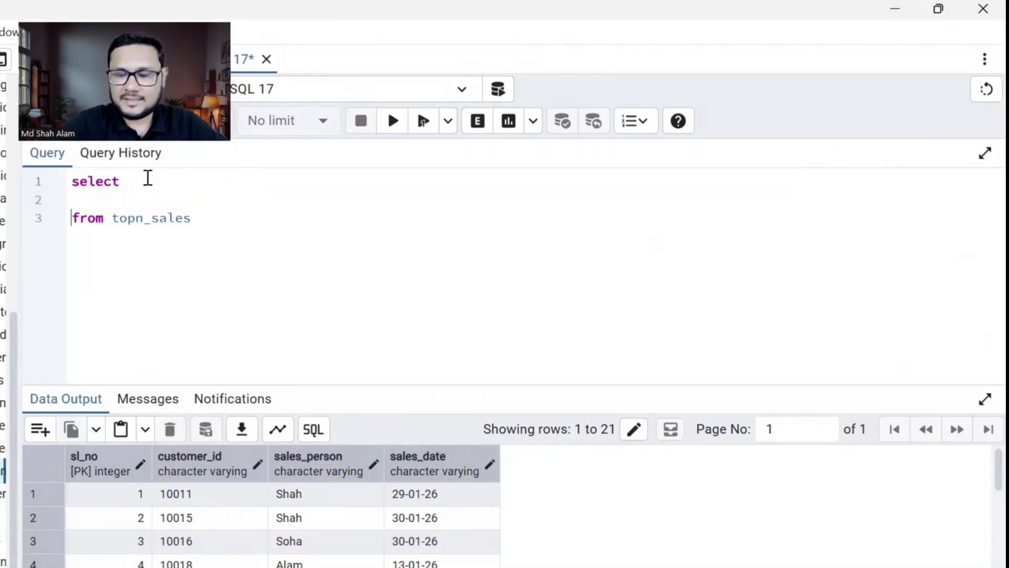
key(Up)
text(sa)
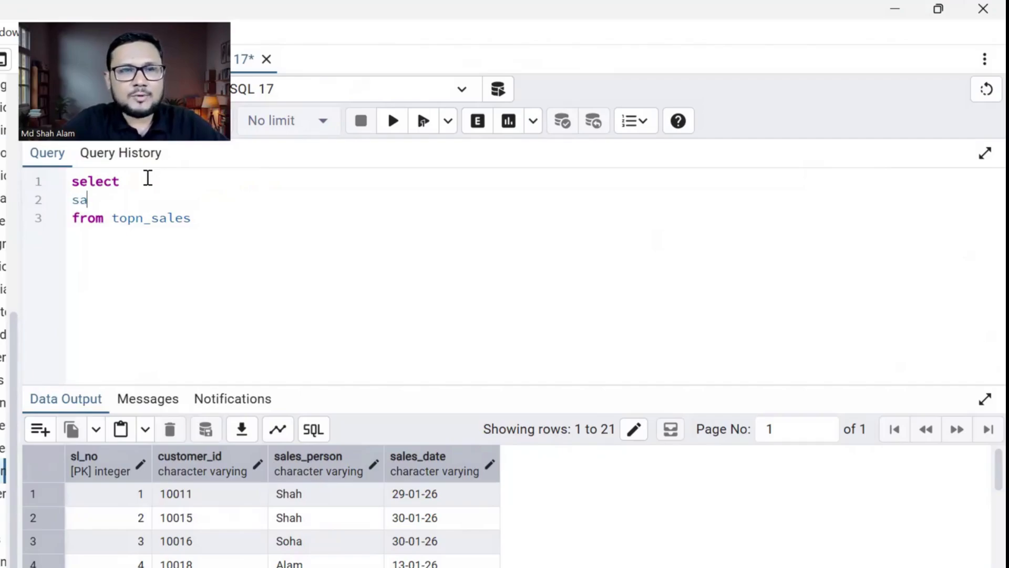
text(les_person,)
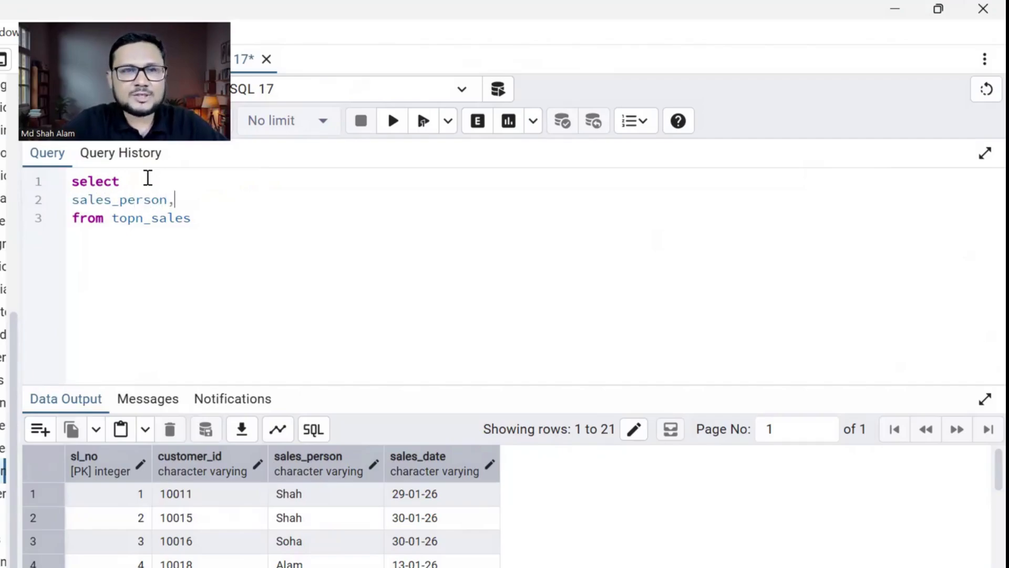
Add count (*) with the alias sales_no on its own line below sales_person in the select list.
key(Return)
text(count)
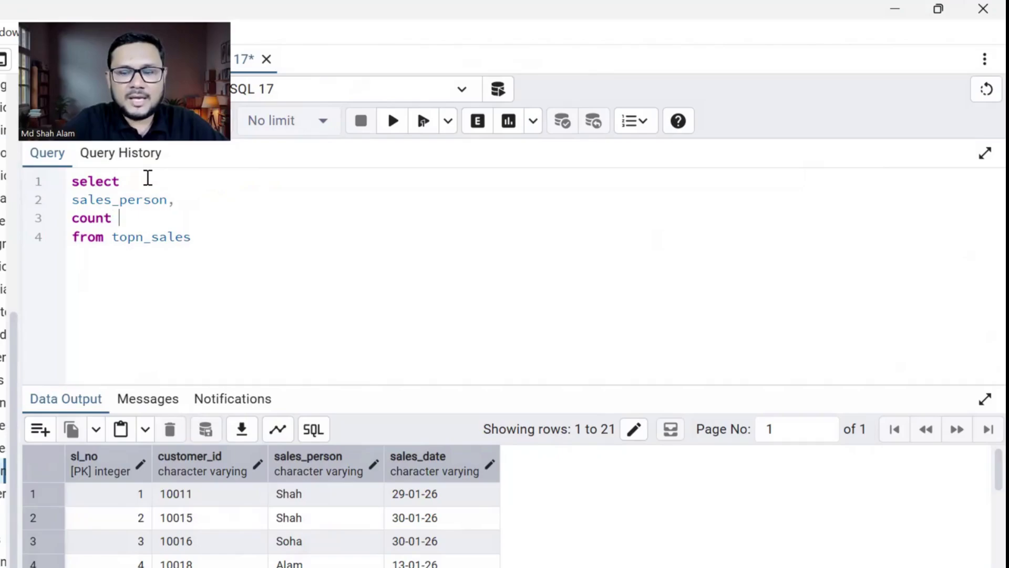
text( ()
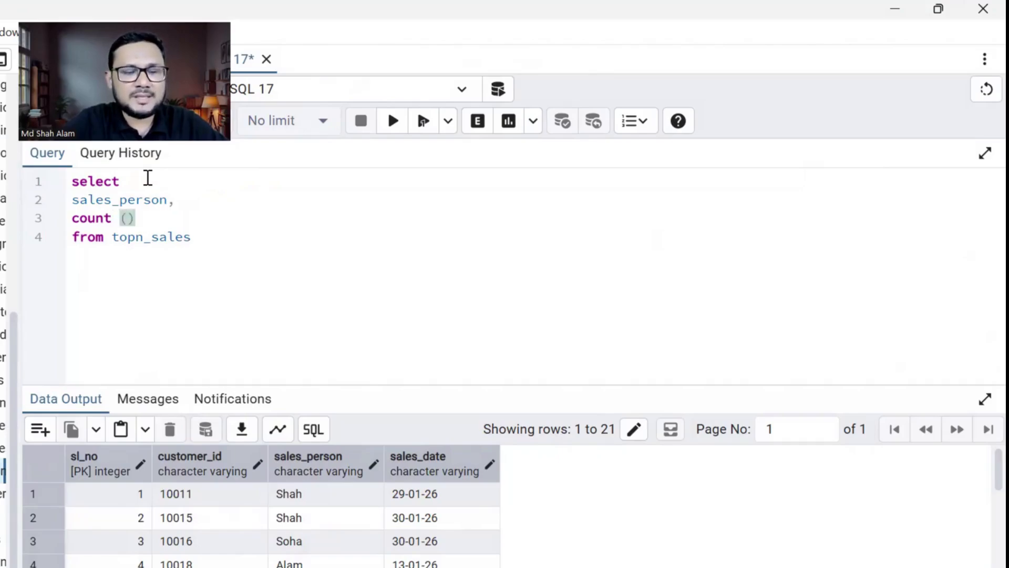
text(*)
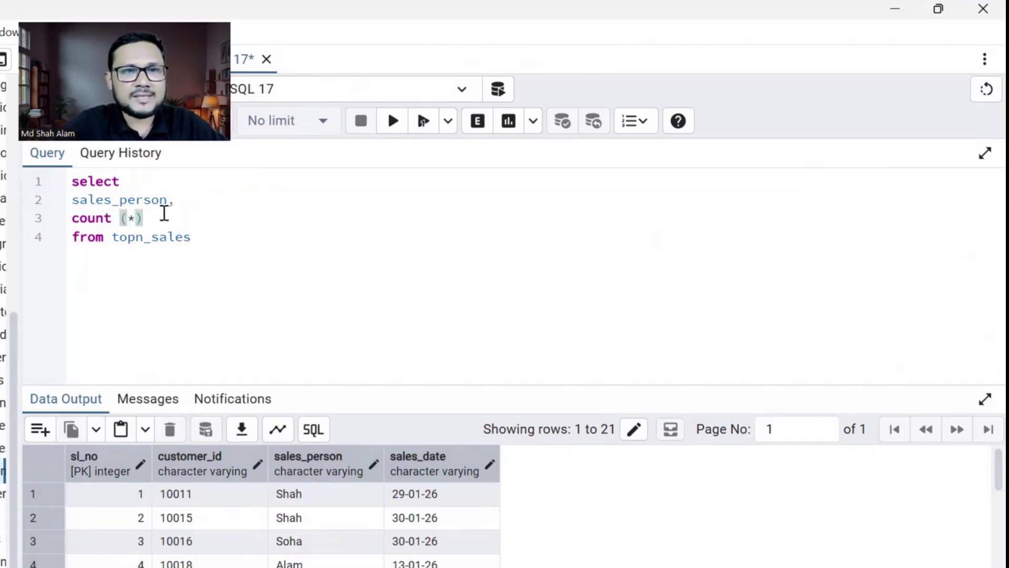
click(166, 218)
text(as)
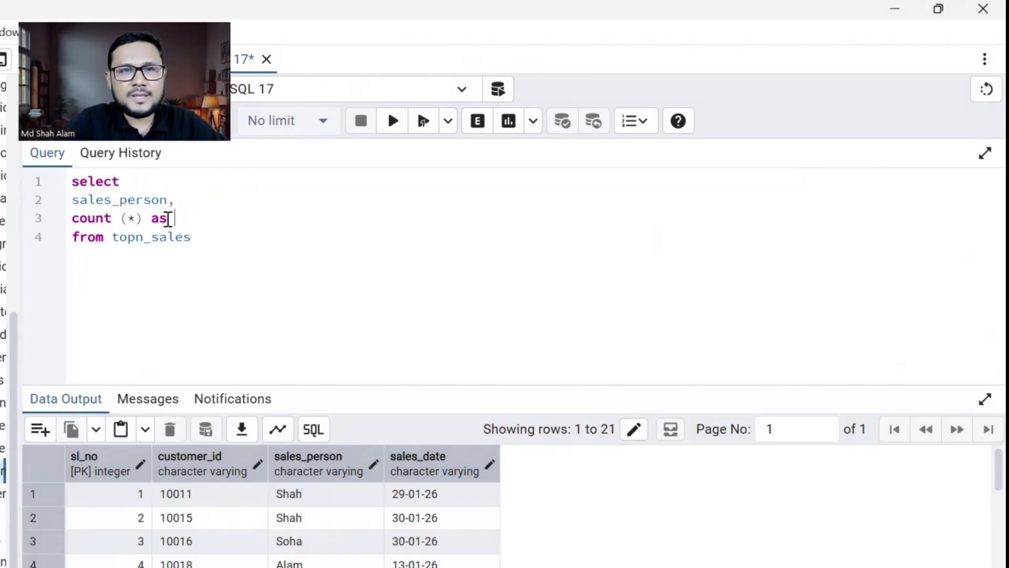
text( no_sa)
key(BackSpace)
key(BackSpace)
key(BackSpace)
key(BackSpace)
key(BackSpace)
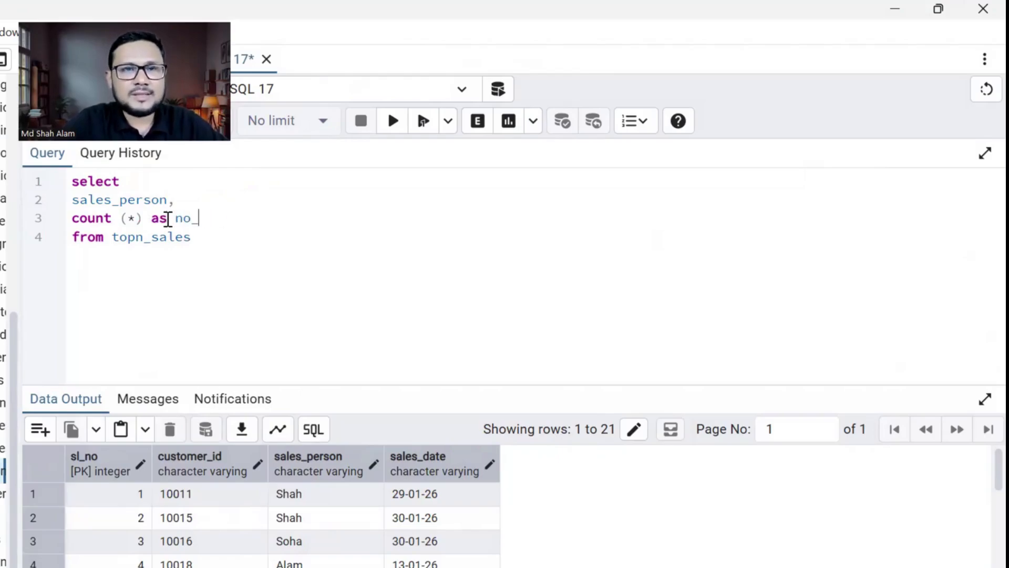
text(sales_no,)
Add string_agg (customer_id,', ') on its own line after the sales_no column in the select list.
key(Return)
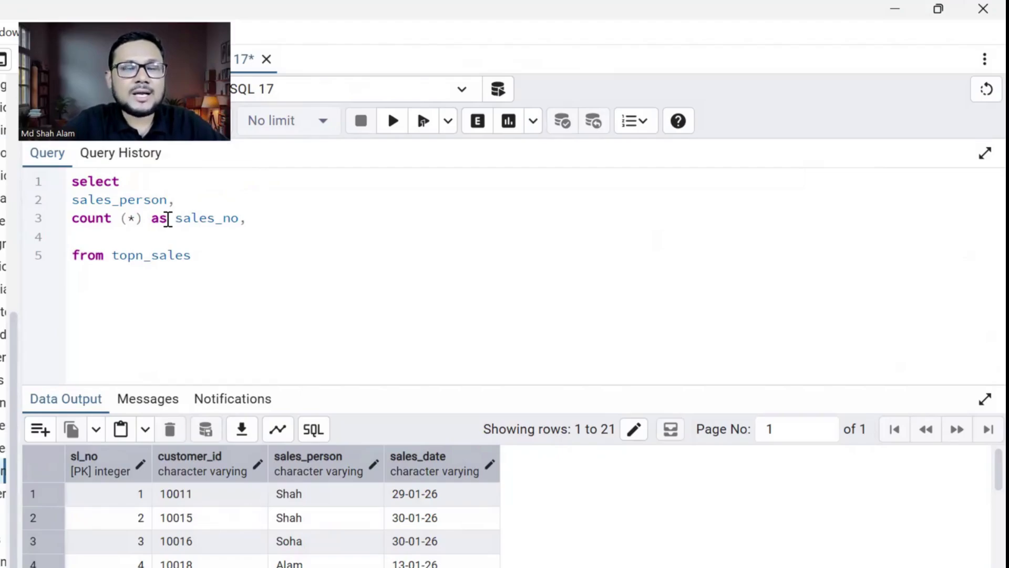
text(st)
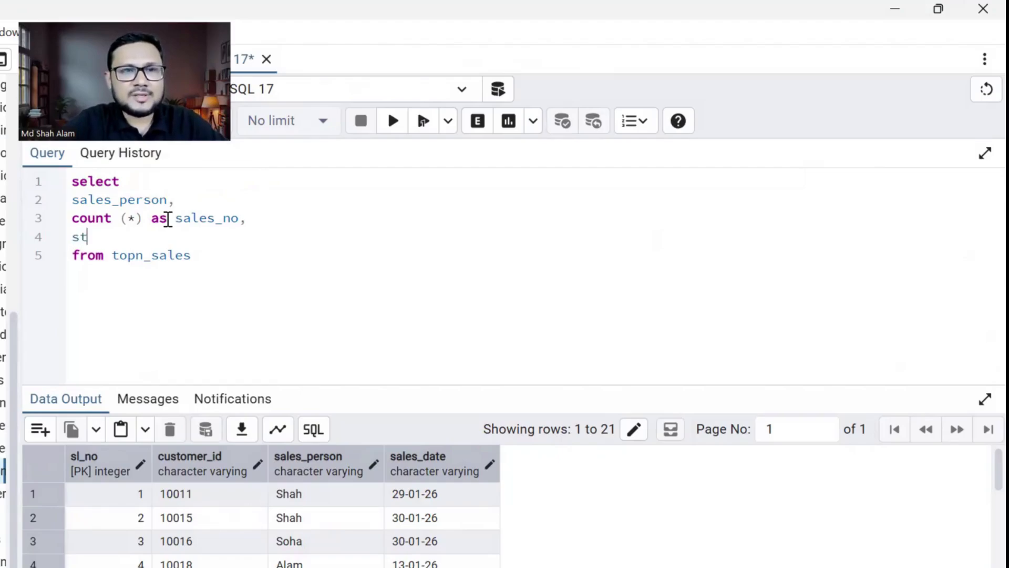
text(ring_agg ()
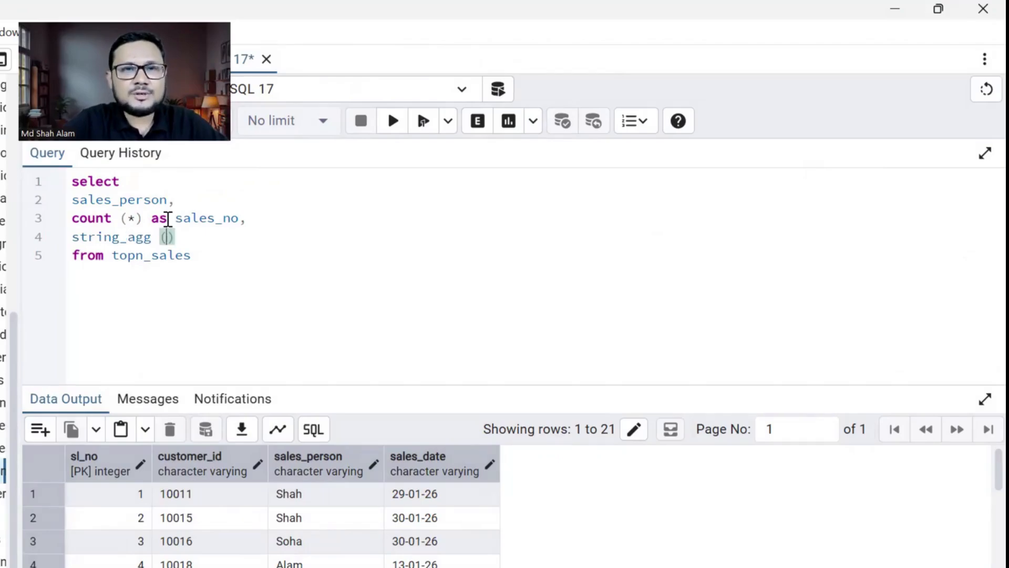
text(customer_)
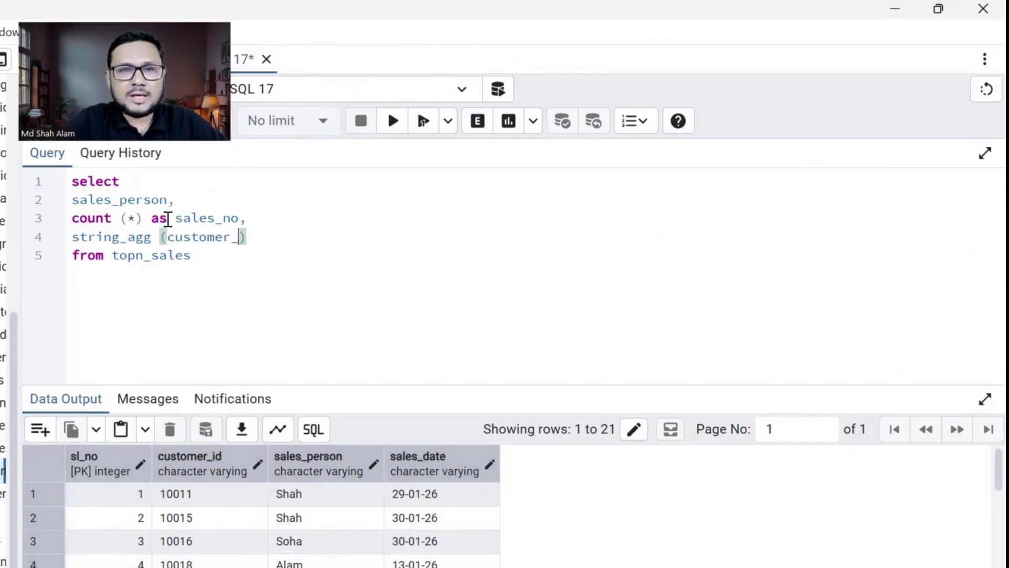
text(id,)
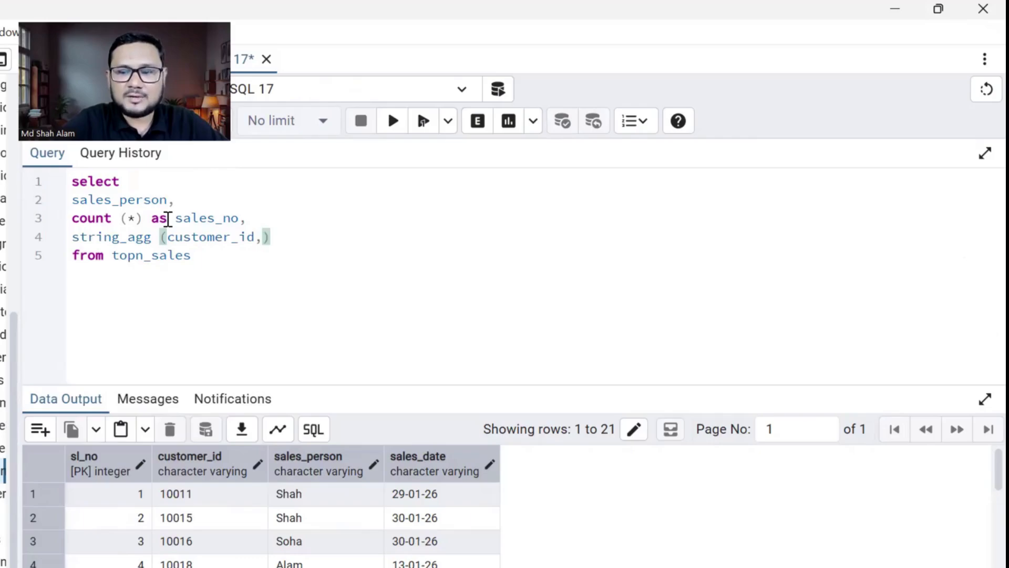
text(',)
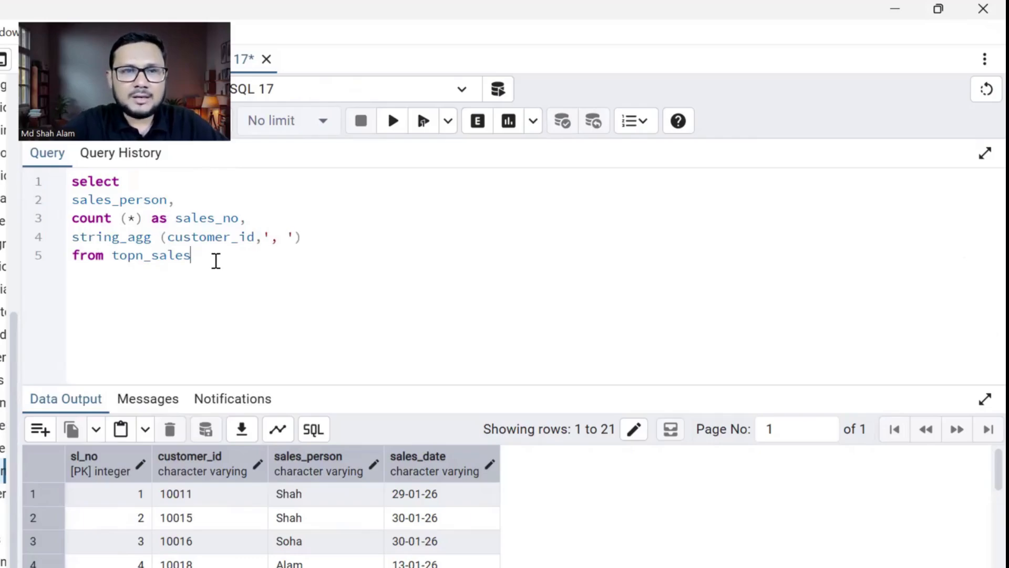
Add a group by sales_person clause below from topn_sales and run the query.
key(Return)
text(group b)
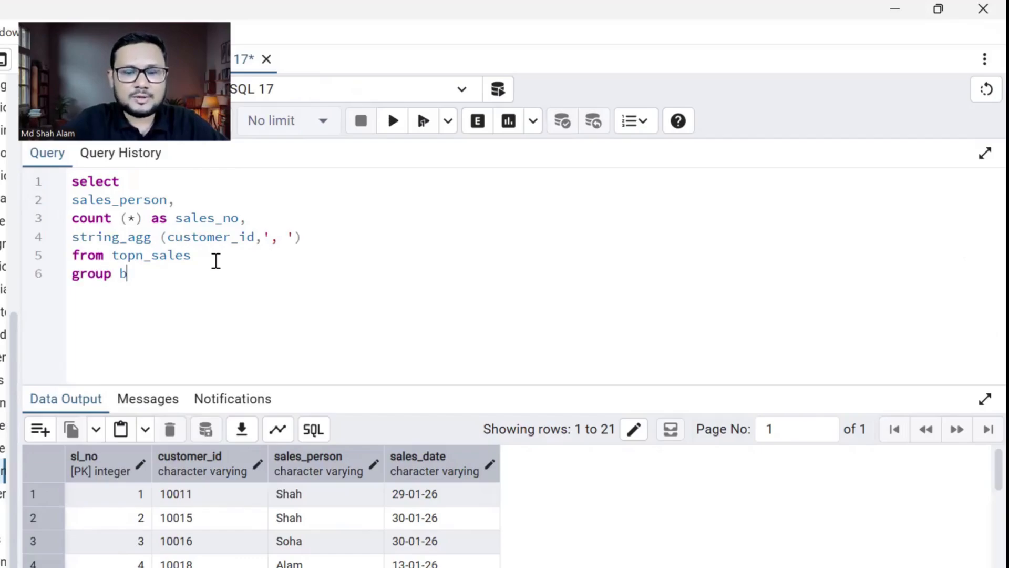
text(y sales_person)
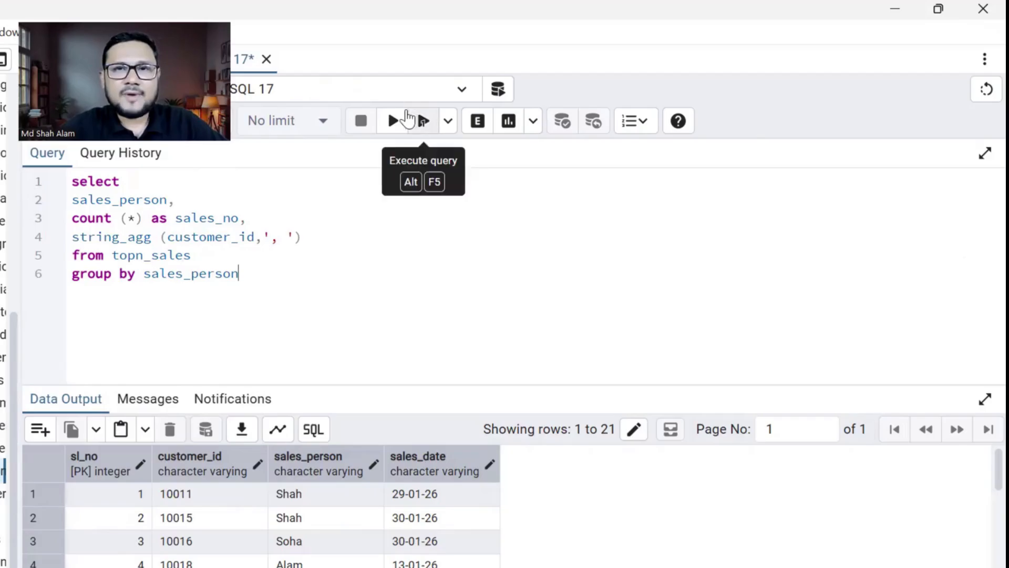
click(393, 124)
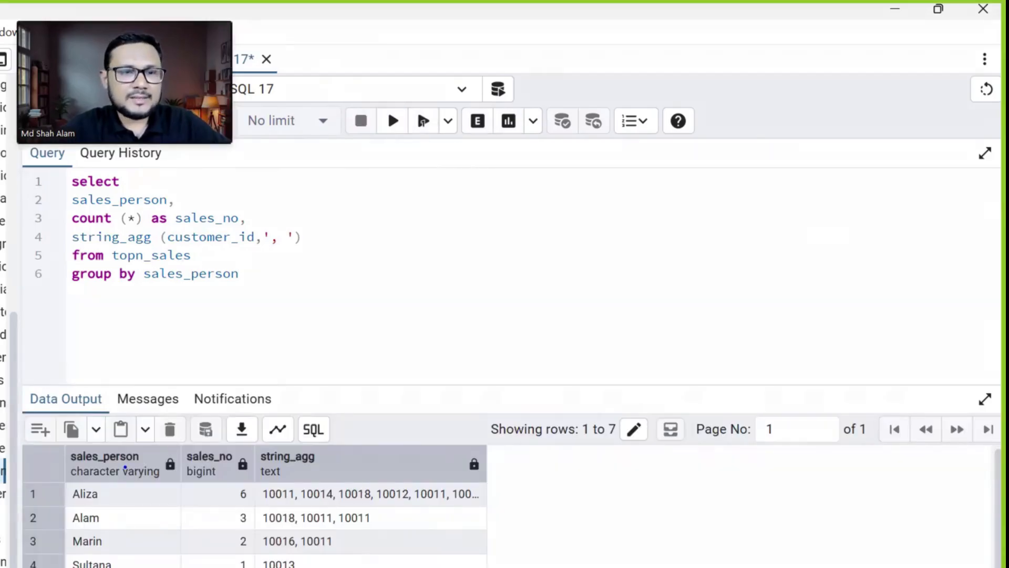
drag(79, 473, 117, 472)
drag(188, 471, 222, 465)
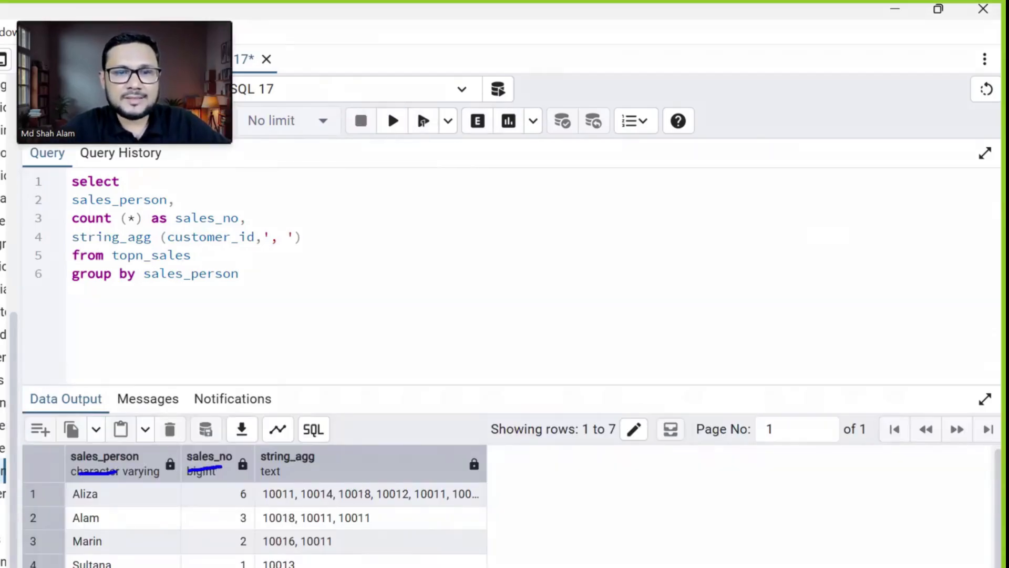
mouse_move(303, 452)
mouse_down()
mouse_move(279, 438)
mouse_move(332, 431)
mouse_up()
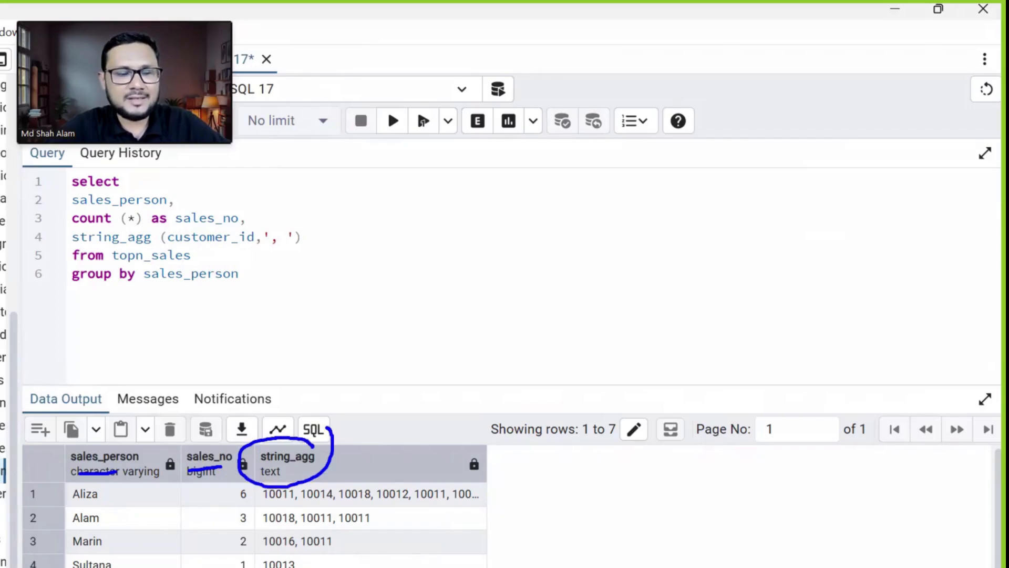
key(Escape)
Give the string_agg column the alias customers and rerun the query.
click(314, 233)
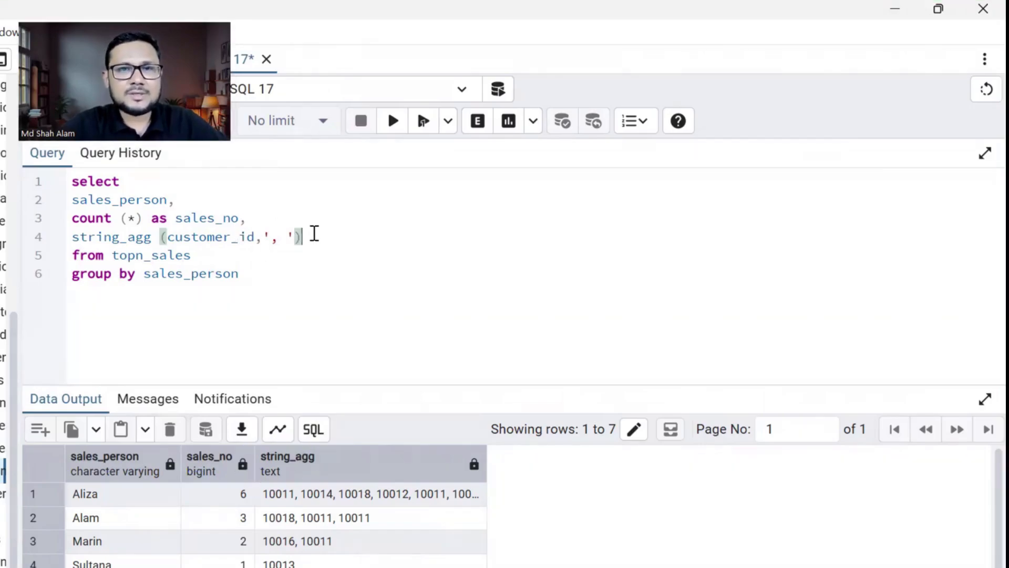
text(as)
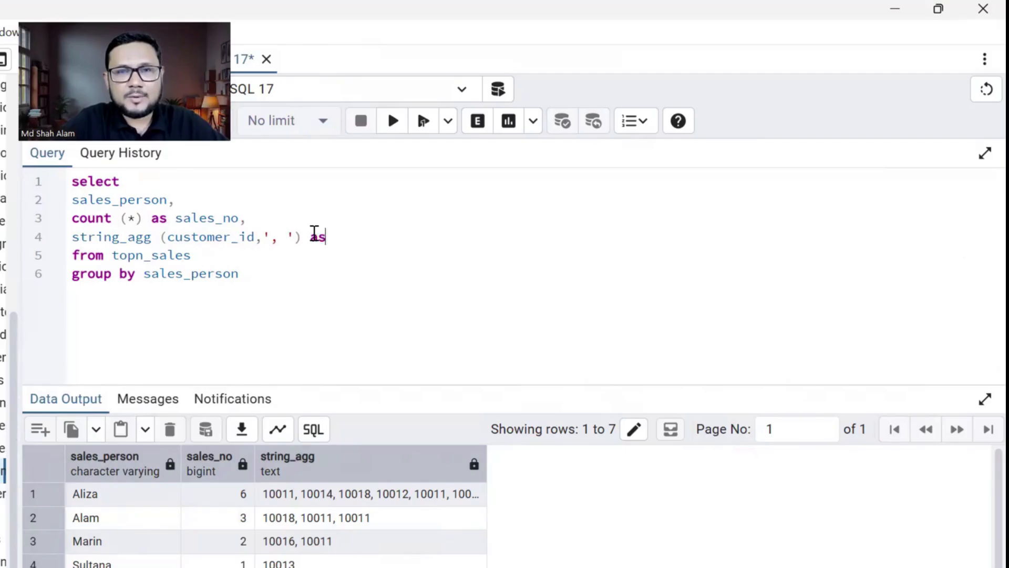
text( customers)
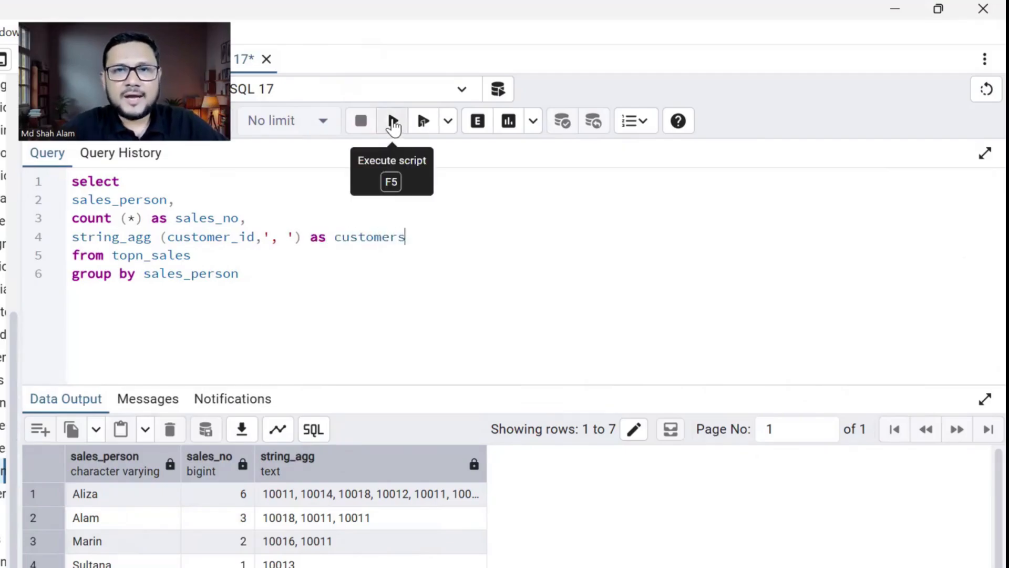
key(F5)
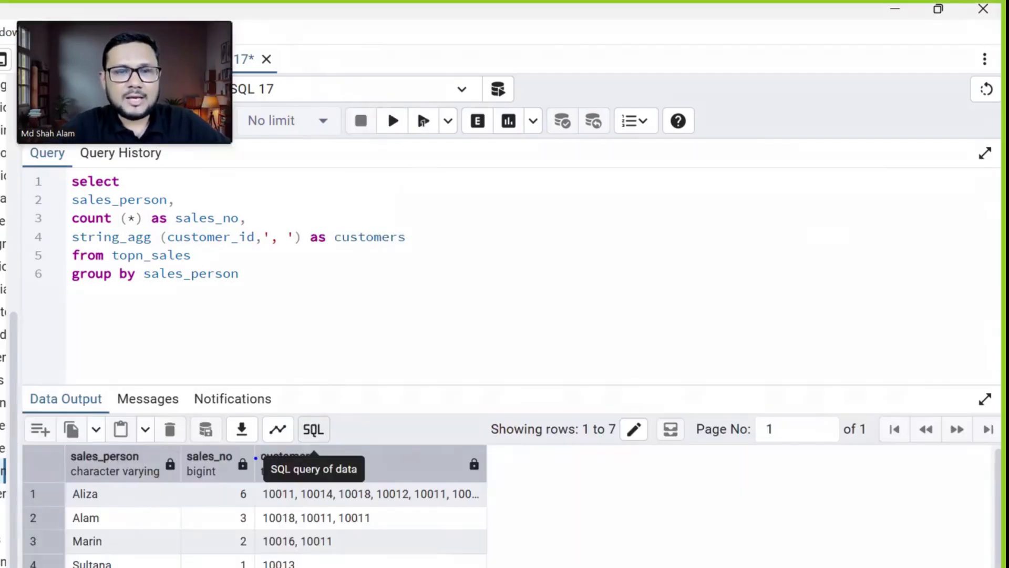
drag(287, 477, 331, 428)
key(Escape)
Wrap the whole query in a common table expression that opens with "with t as (" and closes after group by sales_person.
click(74, 182)
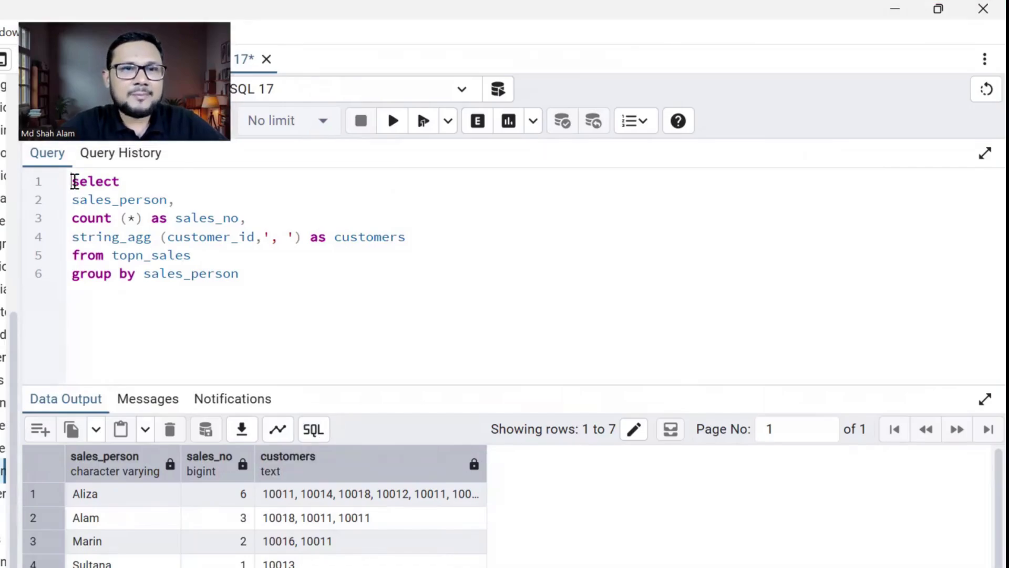
key(Return)
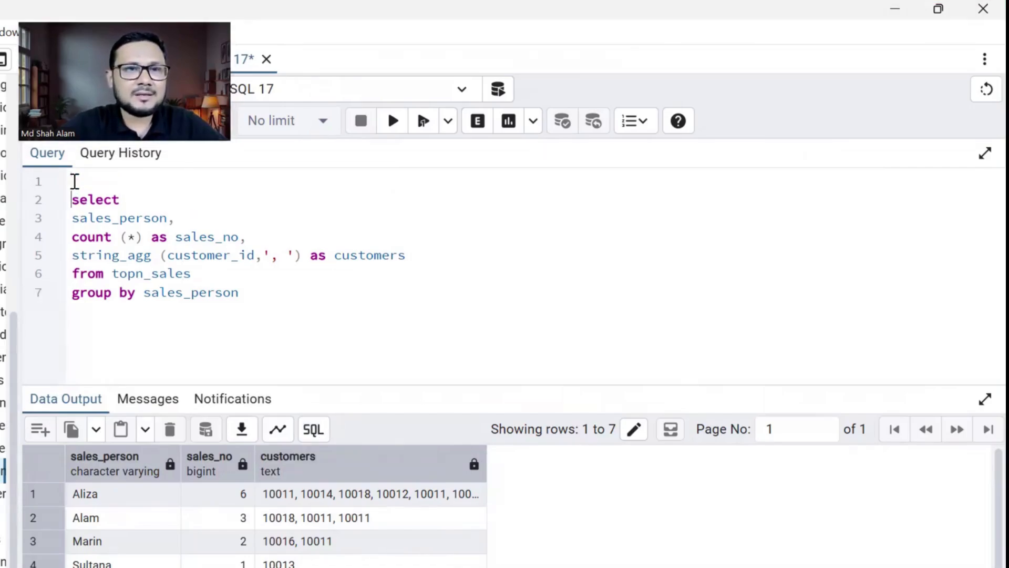
key(ctrl+2)
key(Escape)
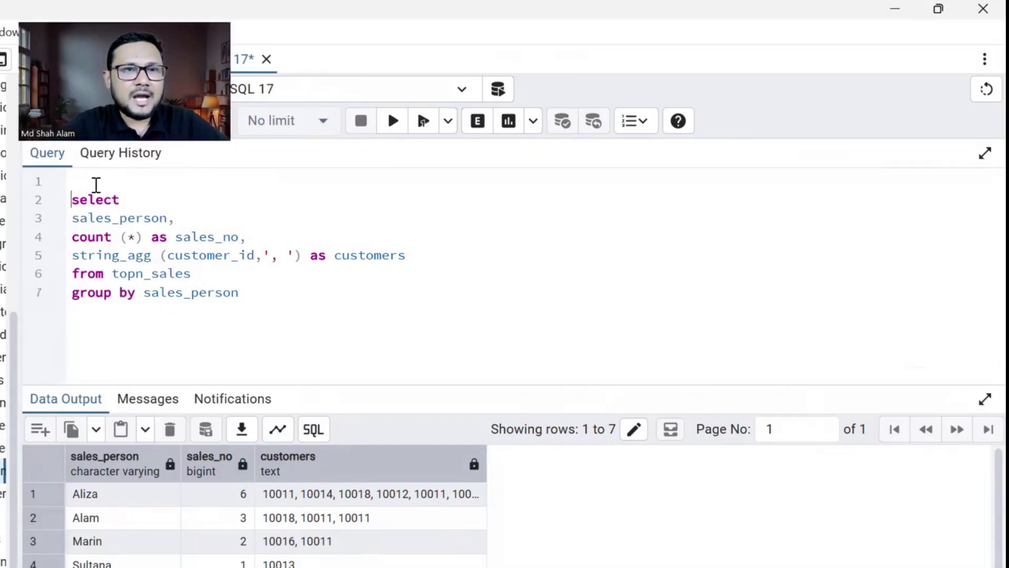
click(96, 185)
text(with )
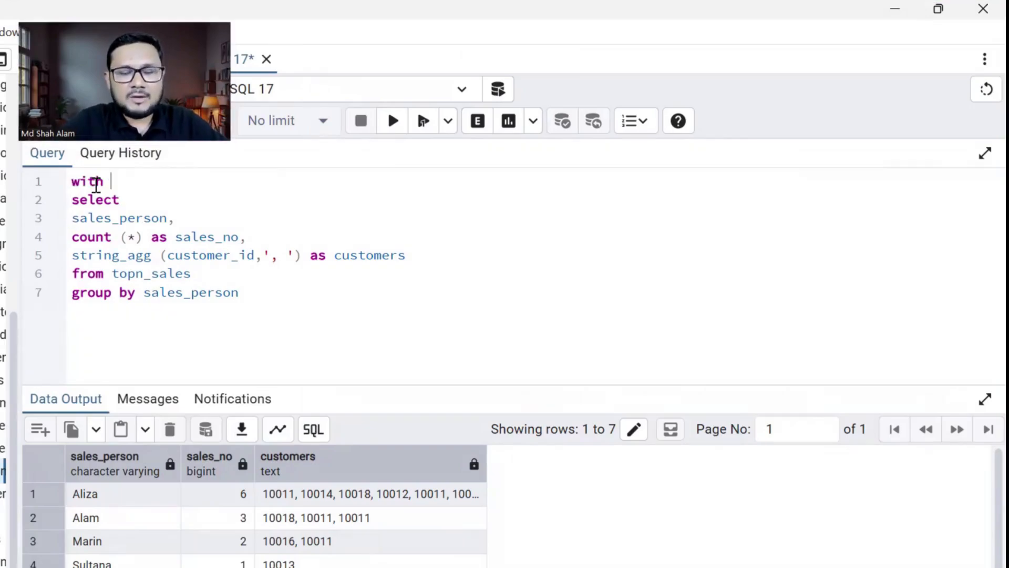
text(t)
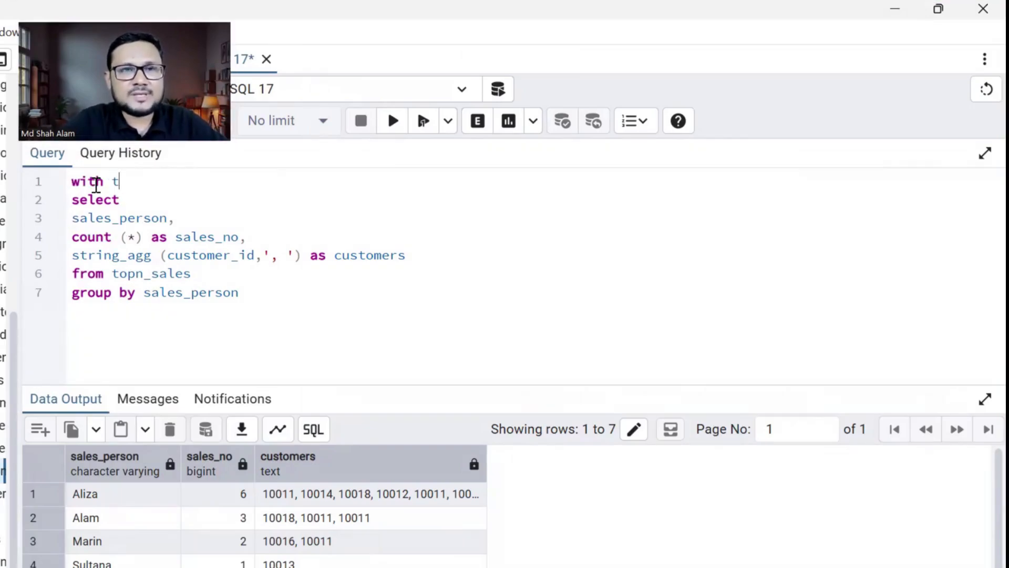
text( as ()
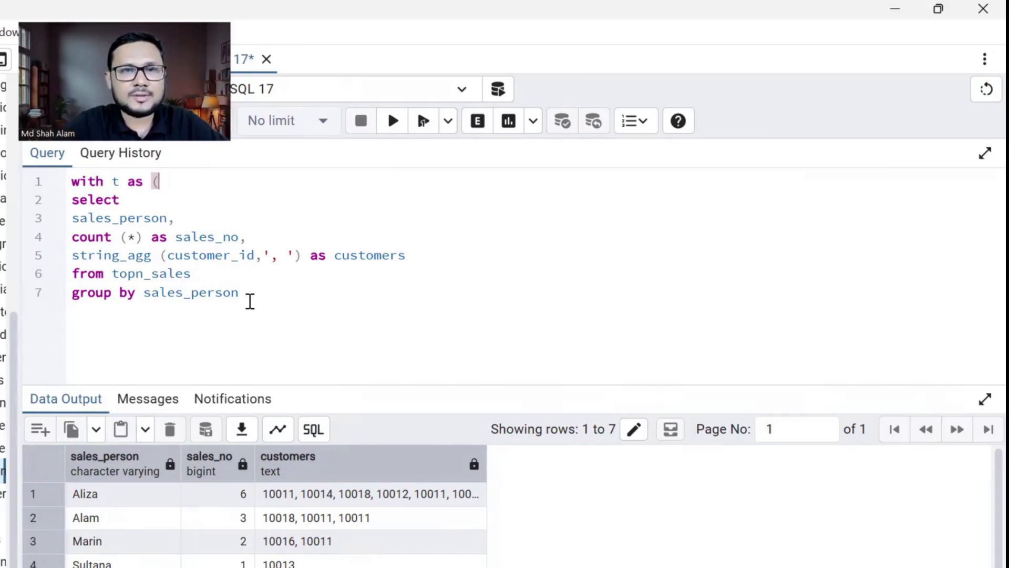
click(258, 299)
text())
Add select * from t below the common table expression, separated by a blank line, and run the query.
key(Return)
key(Return)
text(select )
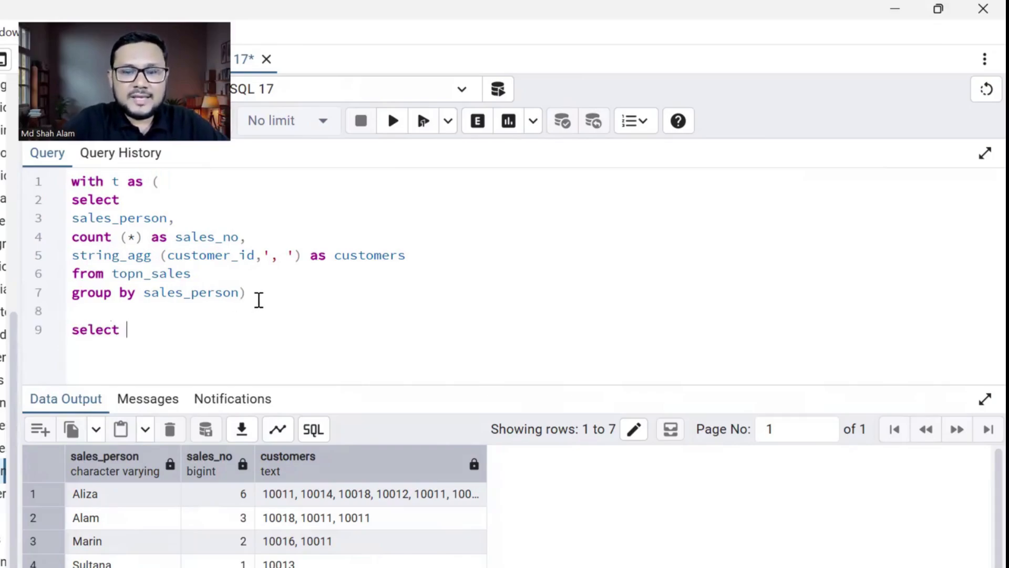
text(* from t)
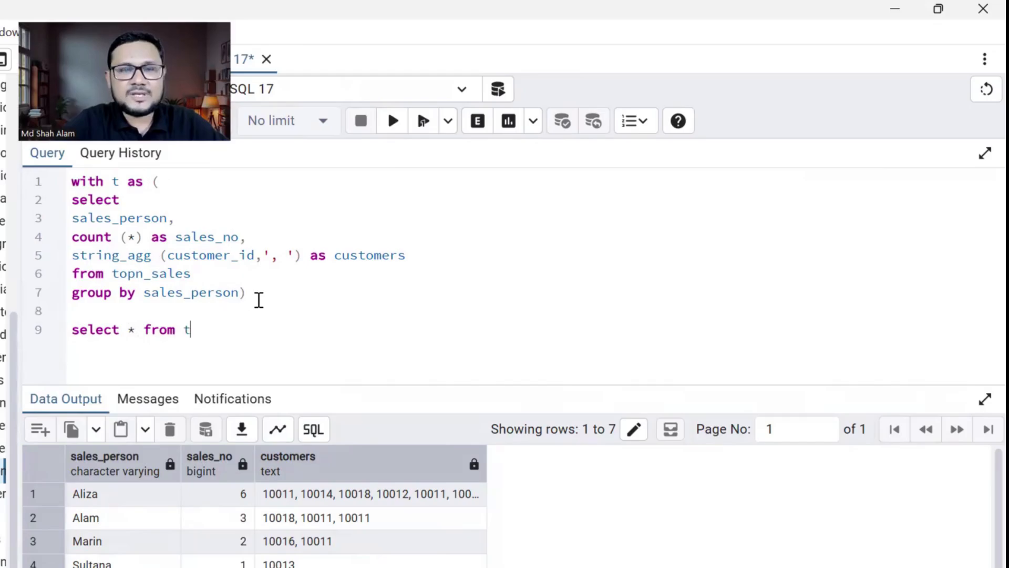
click(392, 122)
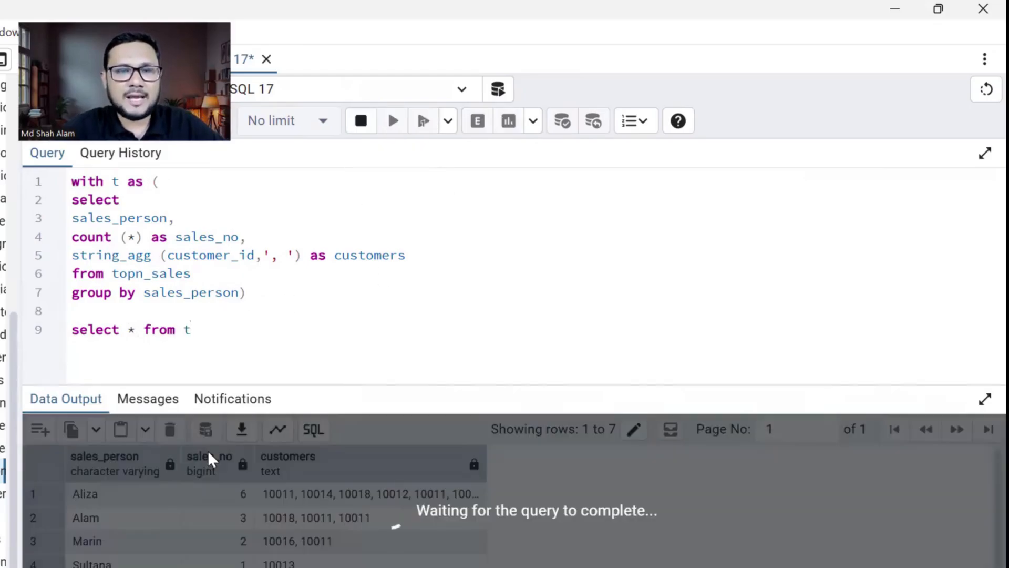
mouse_move(207, 502)
mouse_down()
mouse_move(210, 566)
mouse_move(240, 512)
mouse_move(243, 467)
mouse_up()
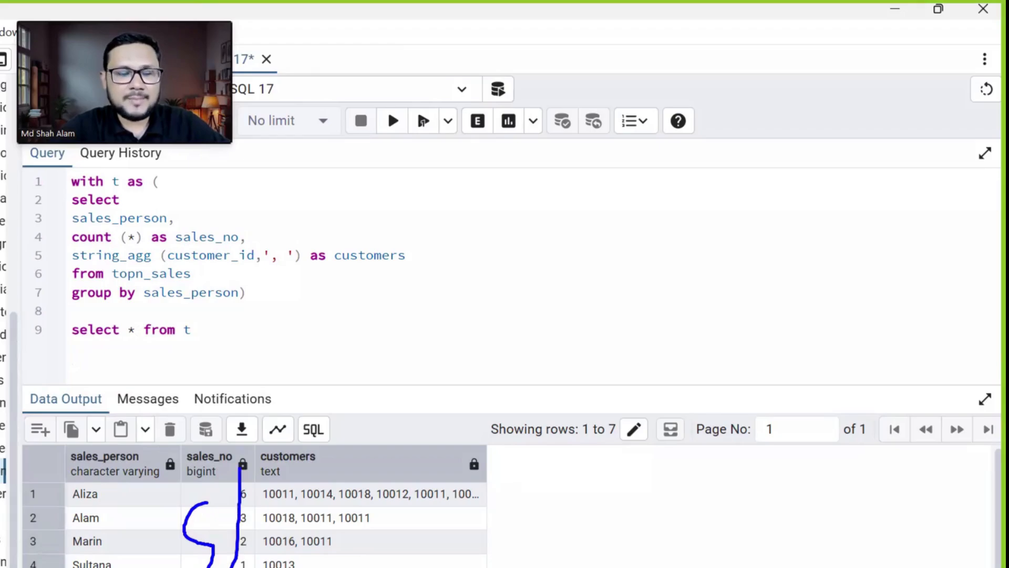
key(Escape)
Replace the * in the final select with sales_no, on its own line above from t, and run the query.
click(143, 330)
key(BackSpace)
key(BackSpace)
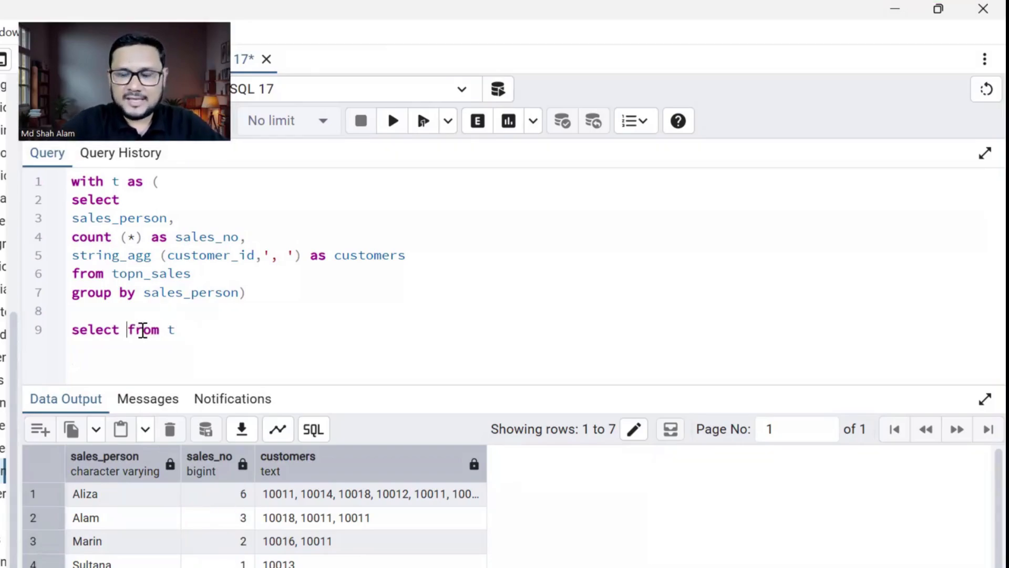
key(Return)
key(Return)
text(sales_no)
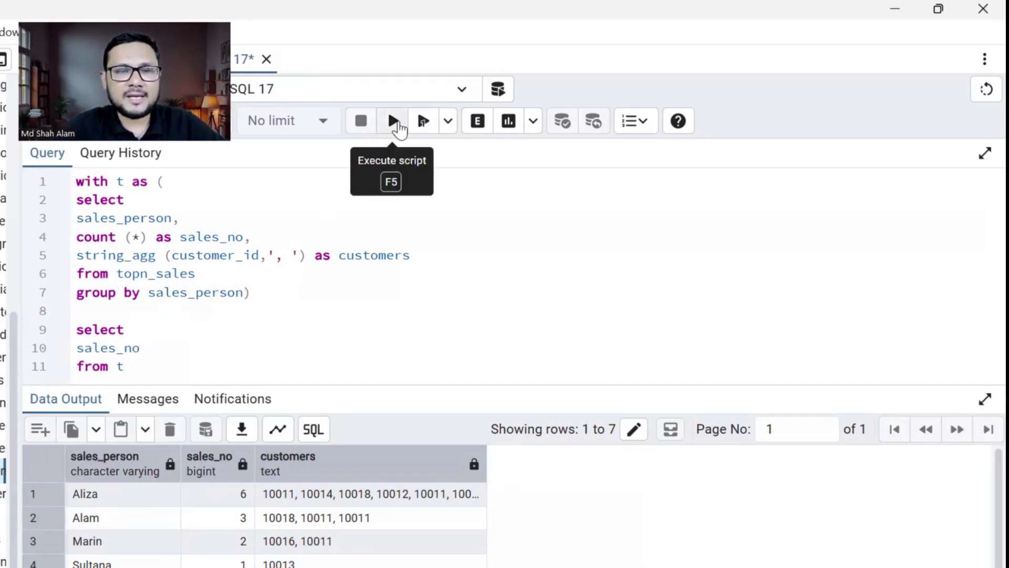
click(398, 127)
drag(73, 467, 112, 470)
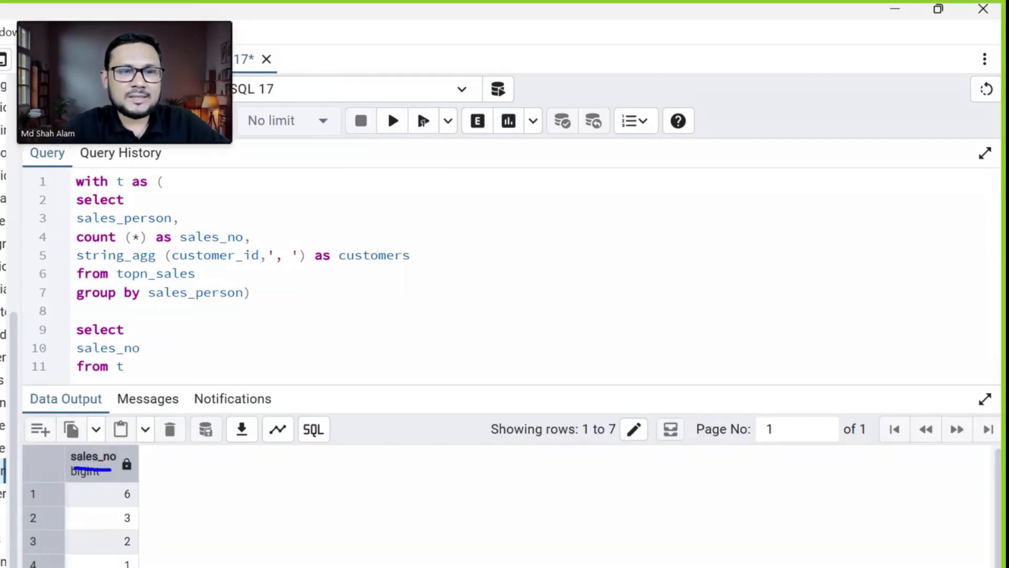
Add order by sales_no desc on a new line after from t and run the query.
click(148, 347)
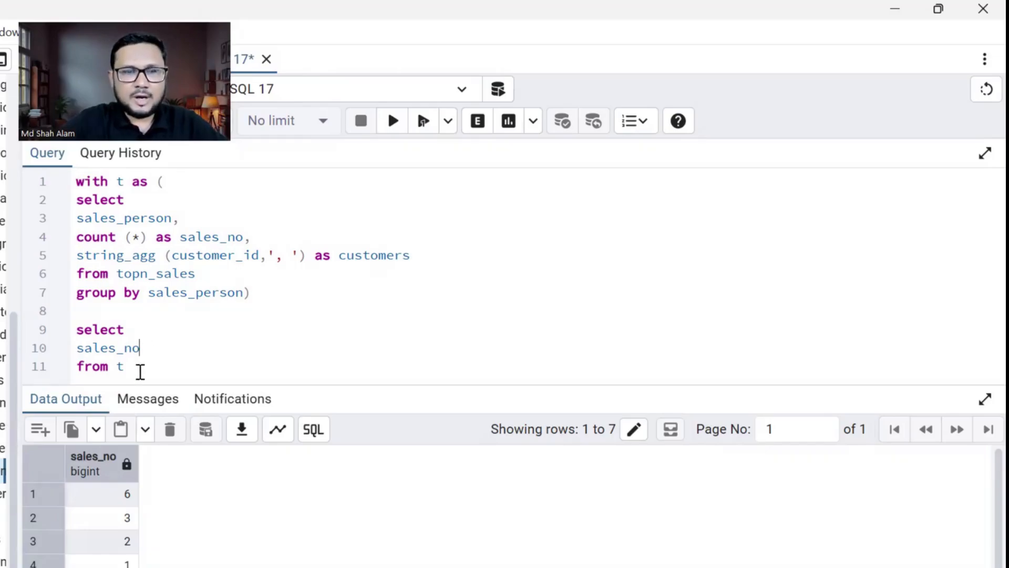
key(Return)
text(or)
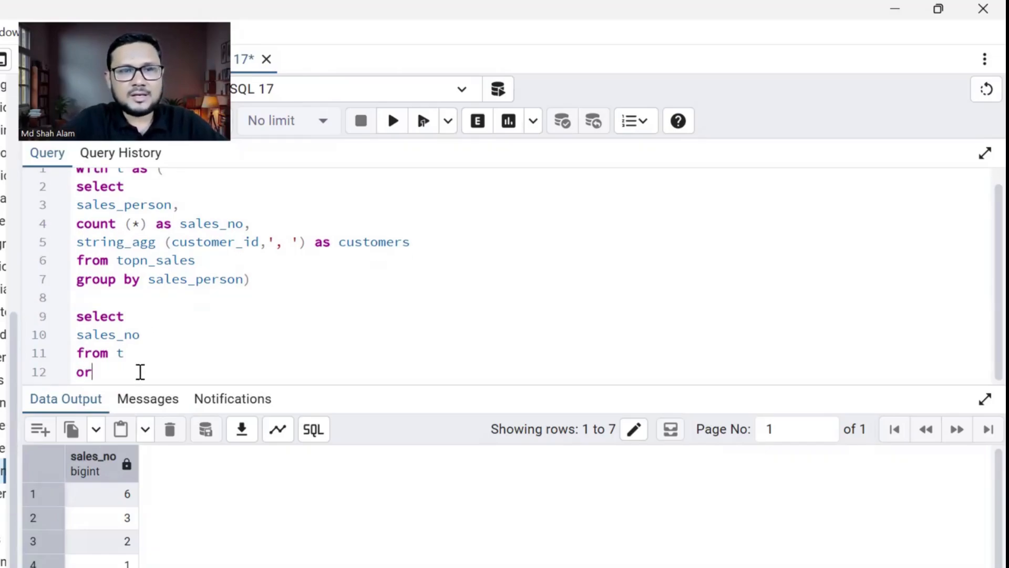
text(der by sales_no desc)
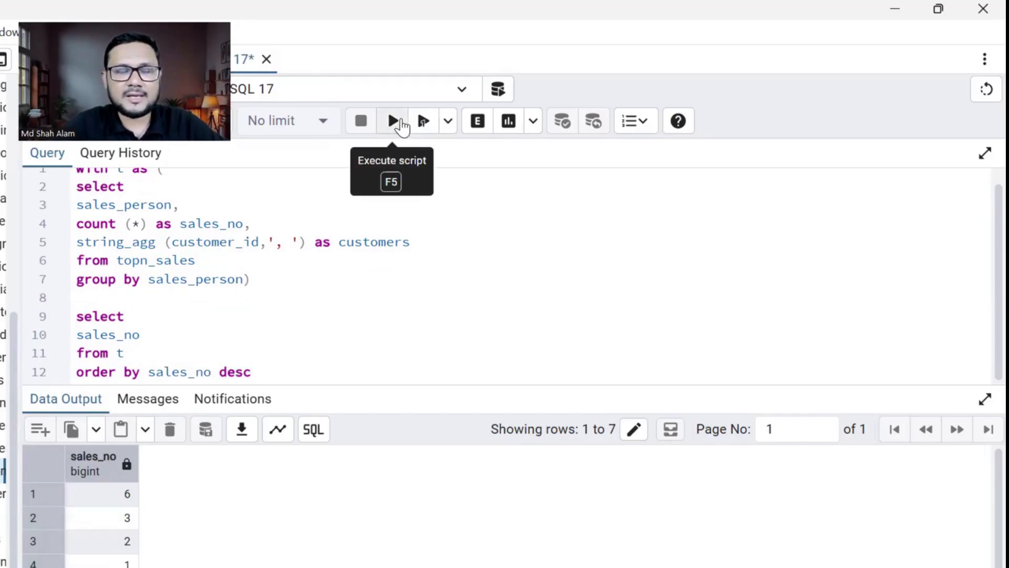
click(401, 122)
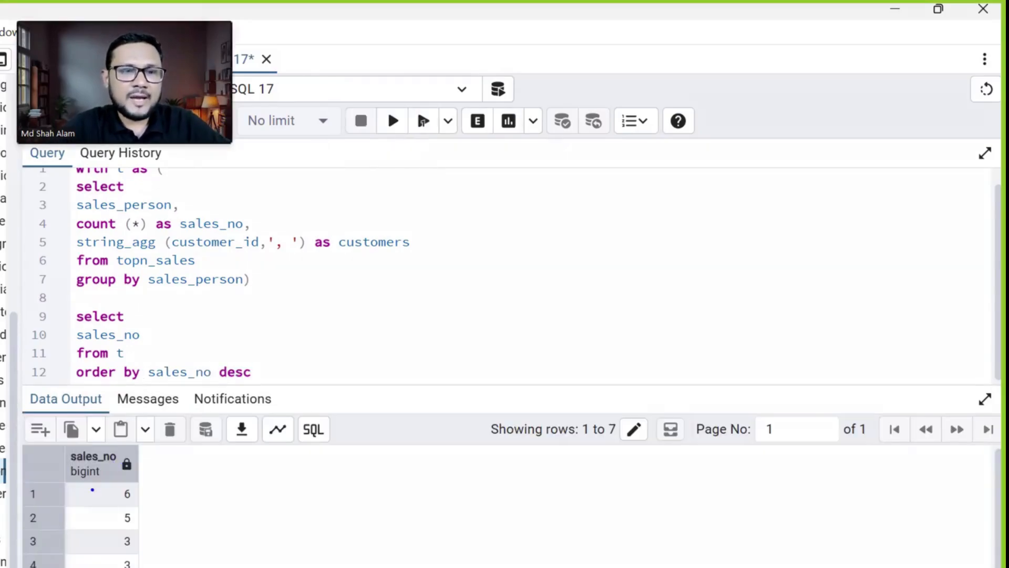
mouse_move(92, 490)
mouse_down()
mouse_move(86, 544)
mouse_move(123, 562)
mouse_move(131, 476)
mouse_move(94, 505)
mouse_move(120, 477)
mouse_up()
key(Escape)
key(Escape)
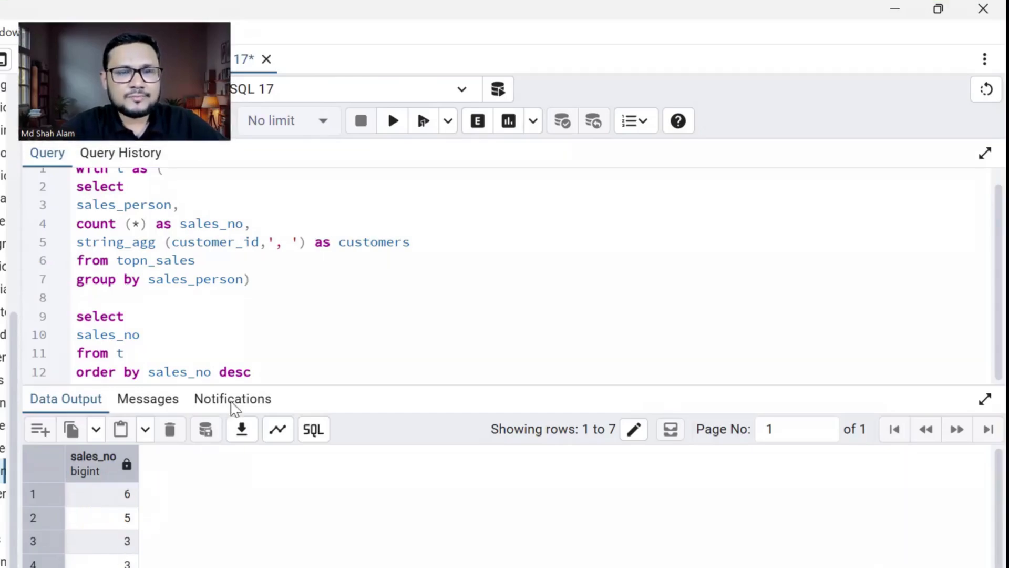
Add offset 2 on a new line below the order by clause and run the query.
click(270, 369)
key(Return)
text(offset )
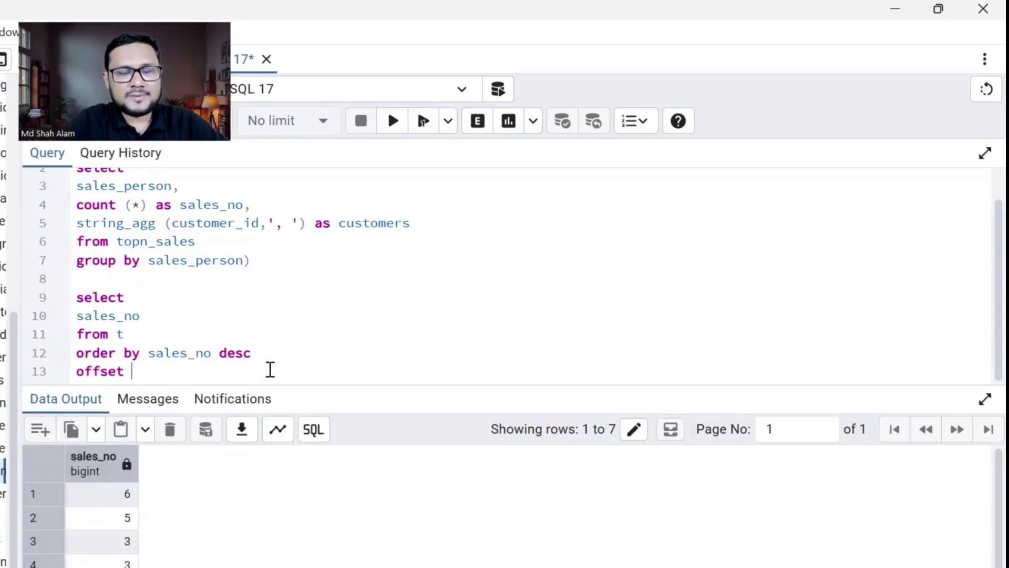
text(2)
click(395, 122)
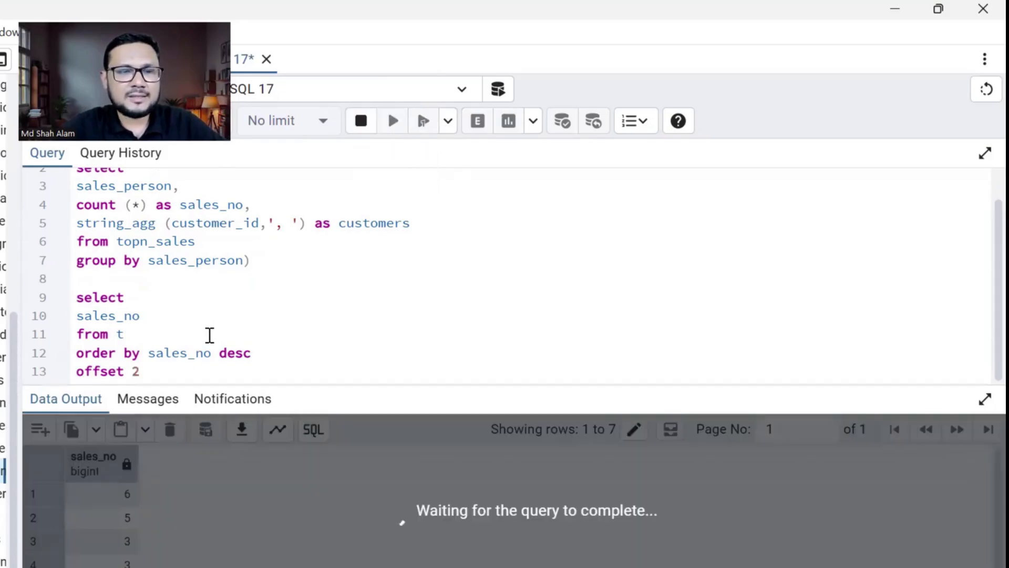
mouse_move(116, 477)
mouse_down()
mouse_move(58, 486)
mouse_move(138, 465)
mouse_move(104, 473)
mouse_up()
key(Escape)
Insert limit 1 before offset 2 on the last line and rerun the query.
click(78, 370)
text(k)
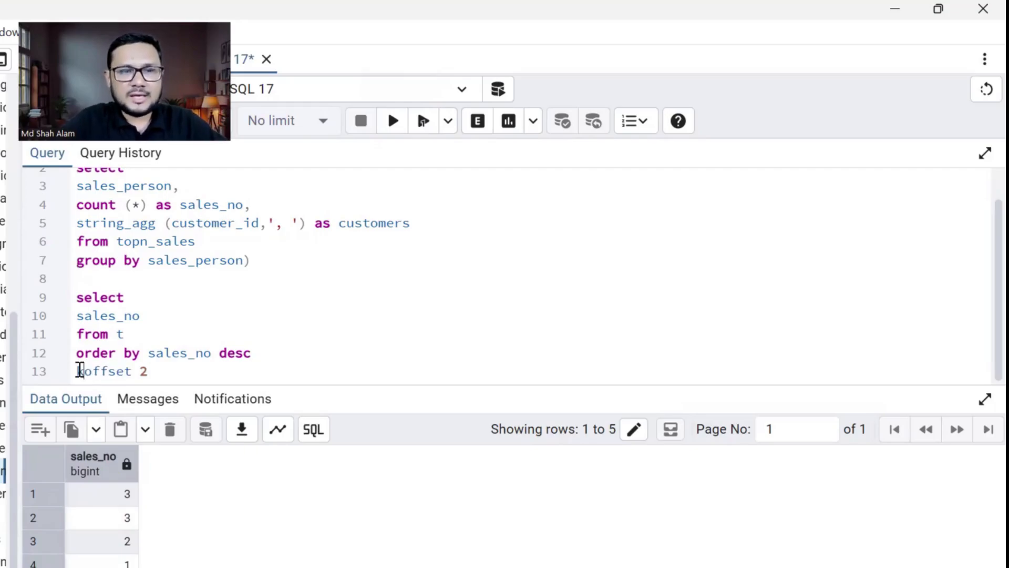
key(BackSpace)
text(limit 1)
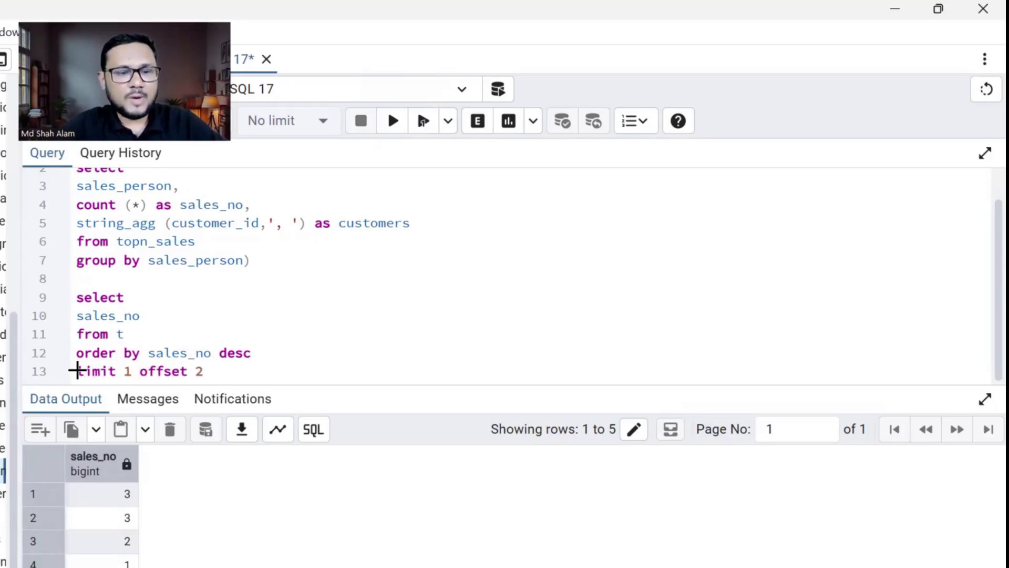
key(ctrl+2)
mouse_move(115, 478)
mouse_down()
mouse_move(126, 509)
mouse_move(135, 486)
mouse_up()
key(Escape)
key(F5)
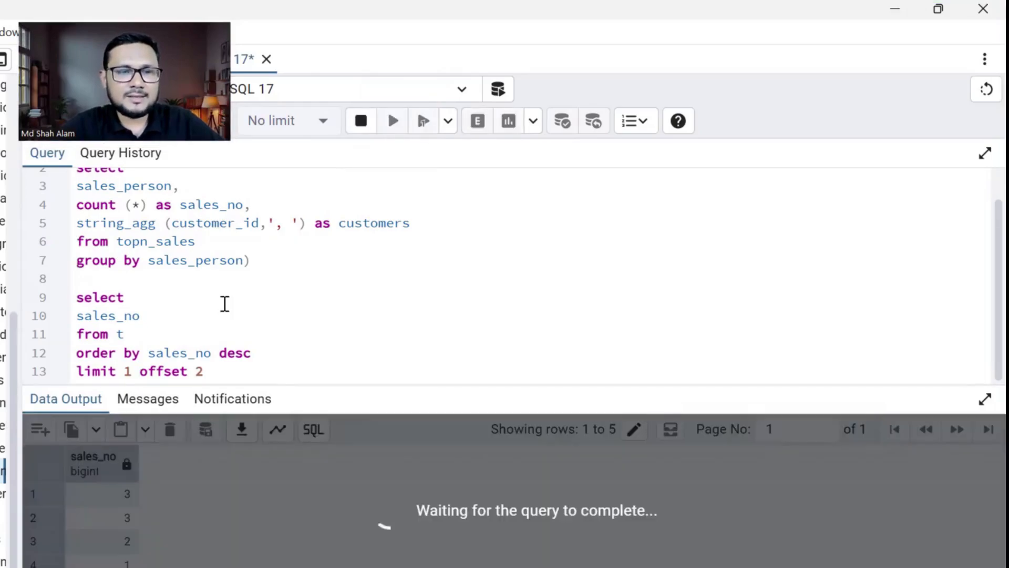
key(ctrl+2)
mouse_move(134, 482)
mouse_down()
mouse_move(105, 486)
mouse_move(141, 479)
mouse_up()
key(Escape)
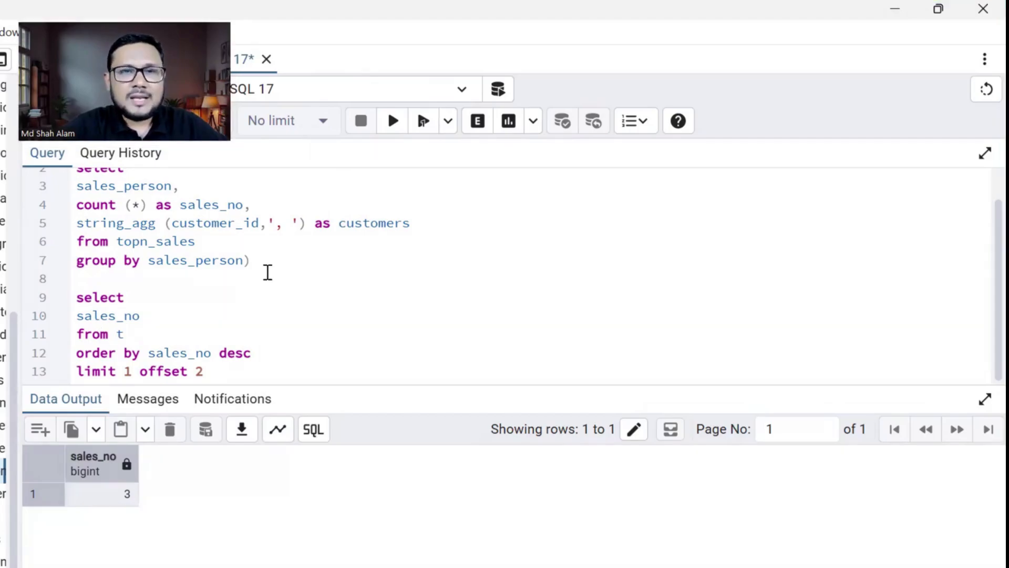
Add a comma after the first common table expression and wrap the sales_no query in a second one, opening with "l as (" and closing after offset 2.
click(268, 264)
text(,)
key(Return)
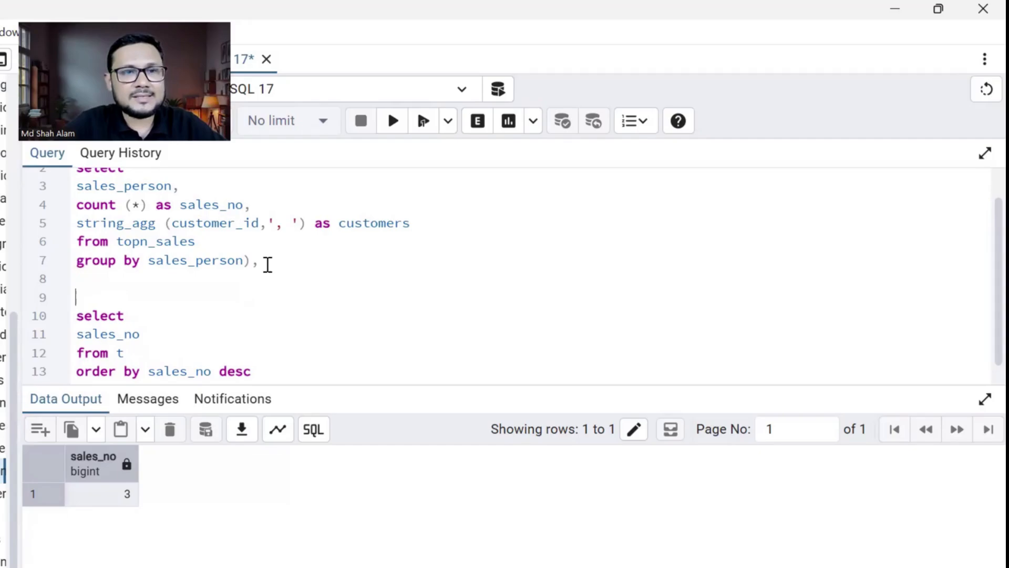
text(l)
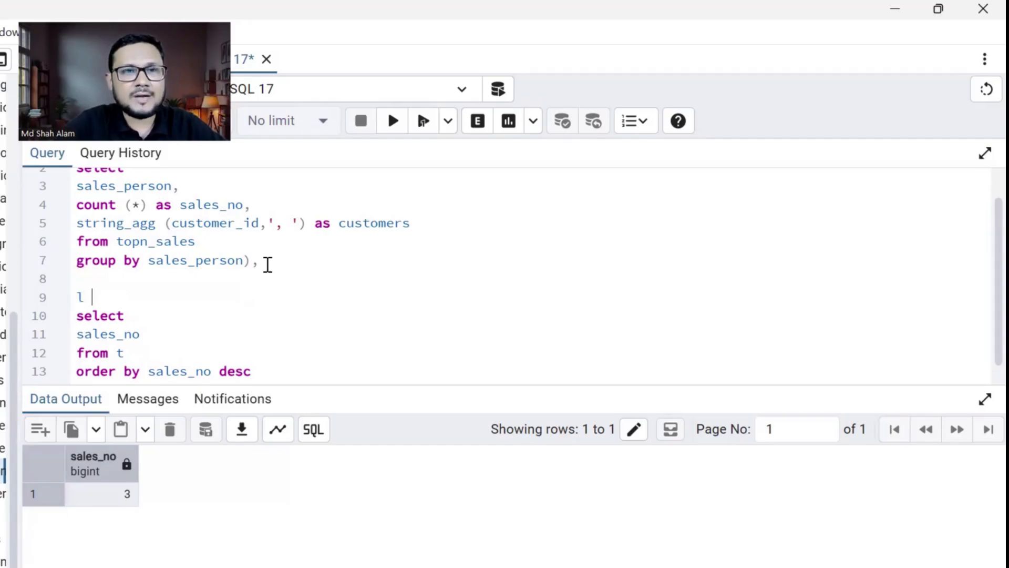
text( as ()
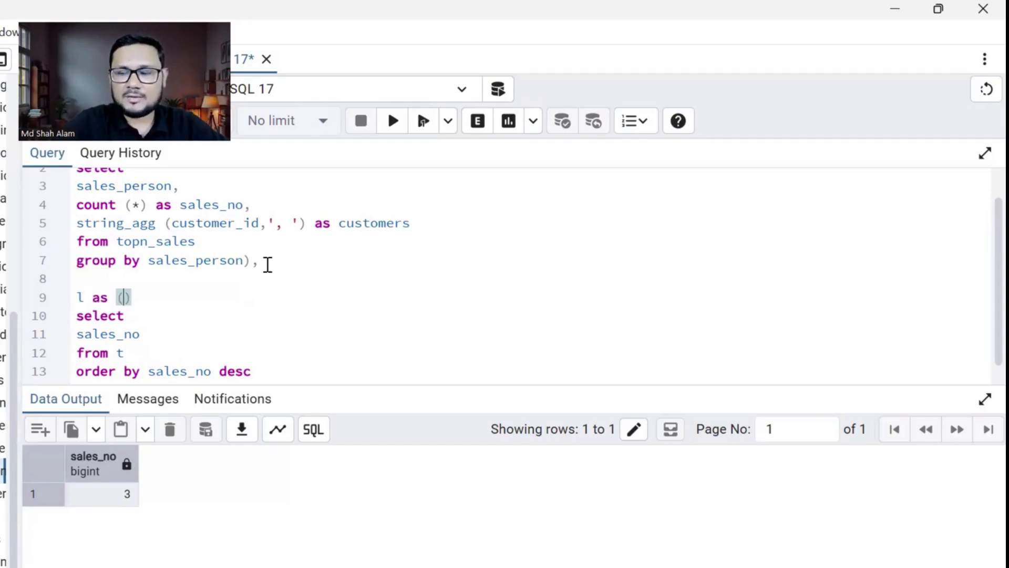
key(Delete)
key(Down)
key(Down)
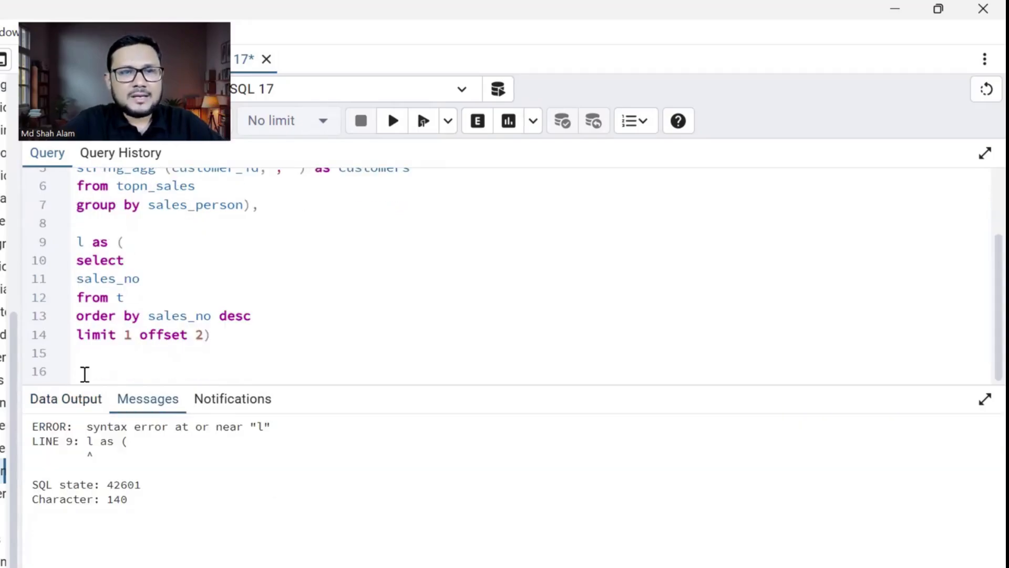
Write select * from t below the second common table expression and run the query.
text(select * from t)
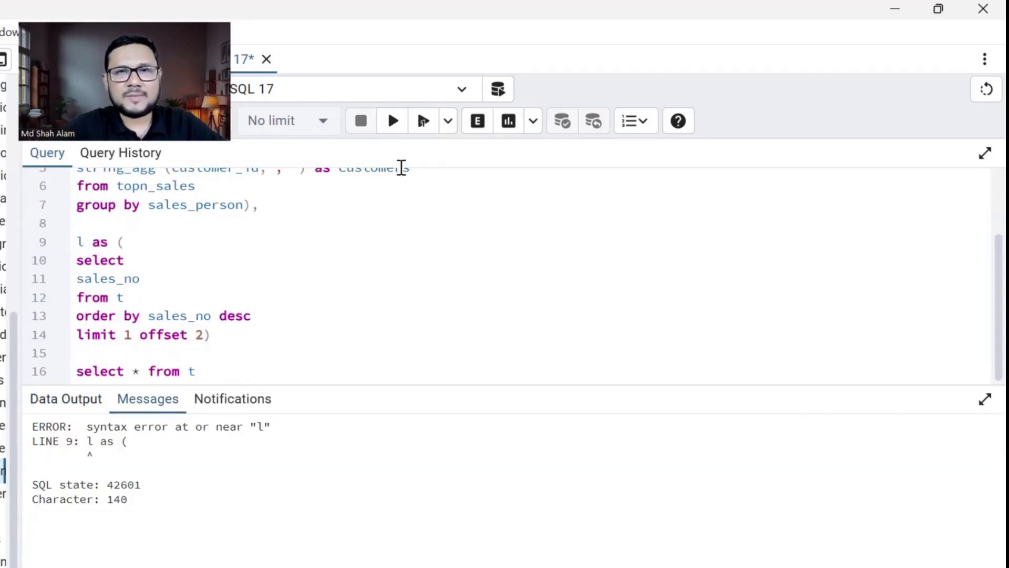
click(393, 125)
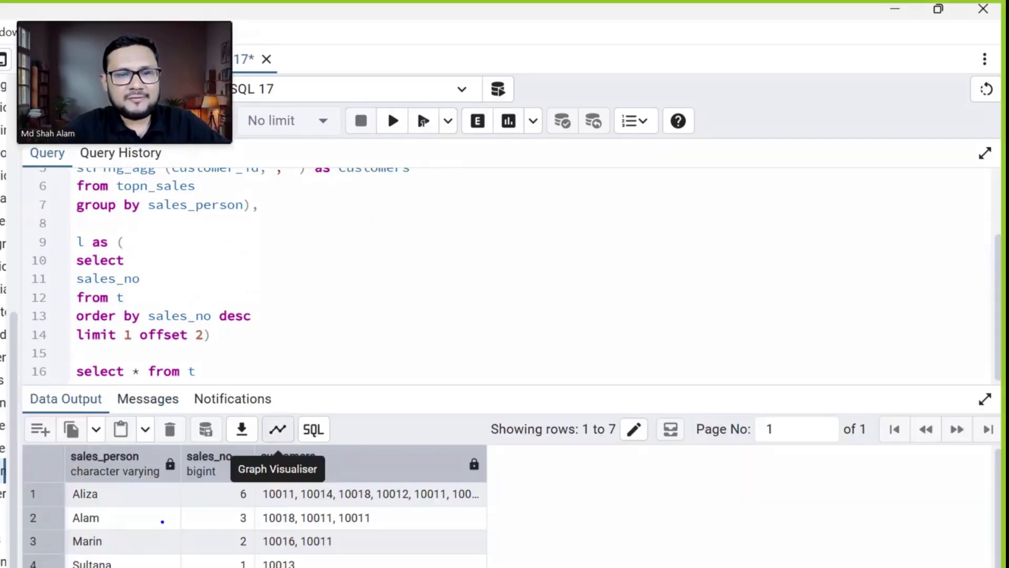
mouse_move(161, 518)
mouse_down()
mouse_move(214, 541)
mouse_move(257, 496)
mouse_move(187, 567)
mouse_up()
drag(203, 487, 213, 549)
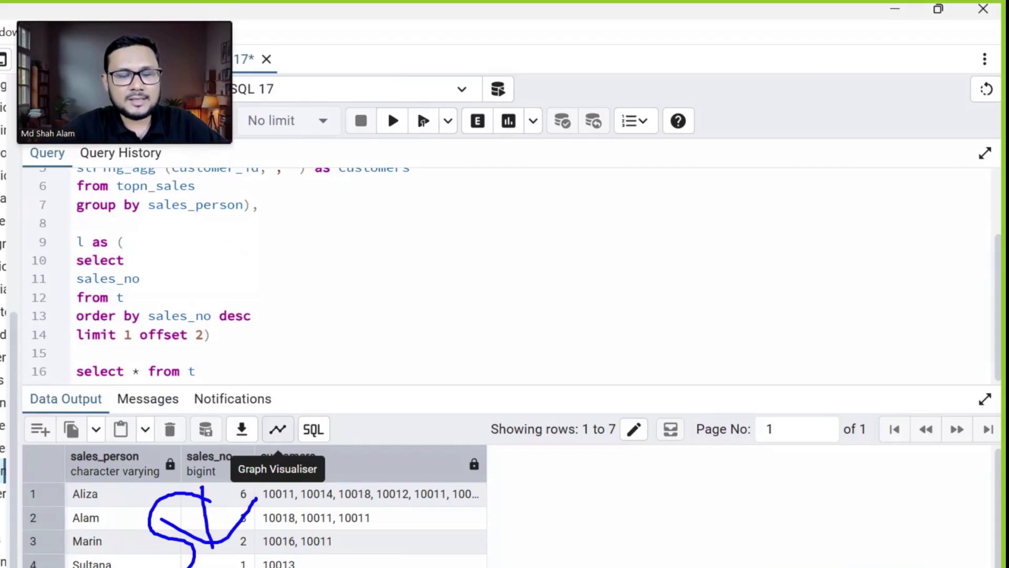
key(Escape)
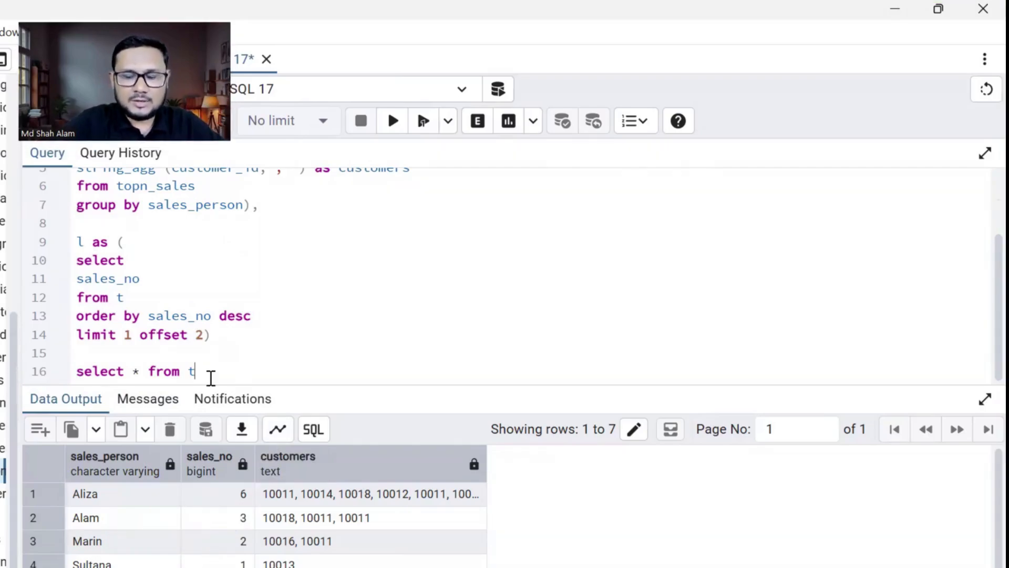
Change the final select to return t.* and read from both t and l.
text(, )
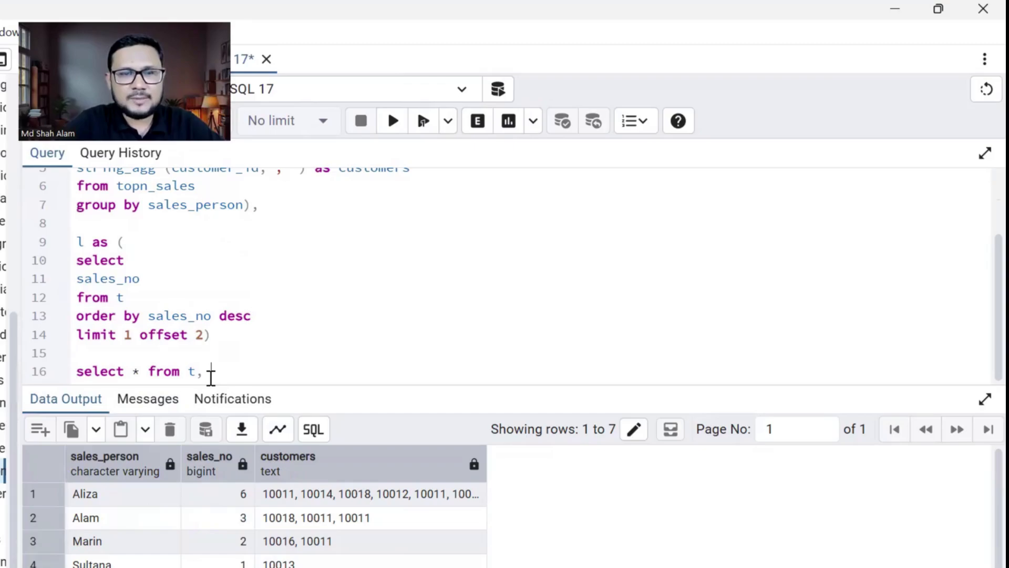
text(l)
key(Return)
key(Return)
key(Return)
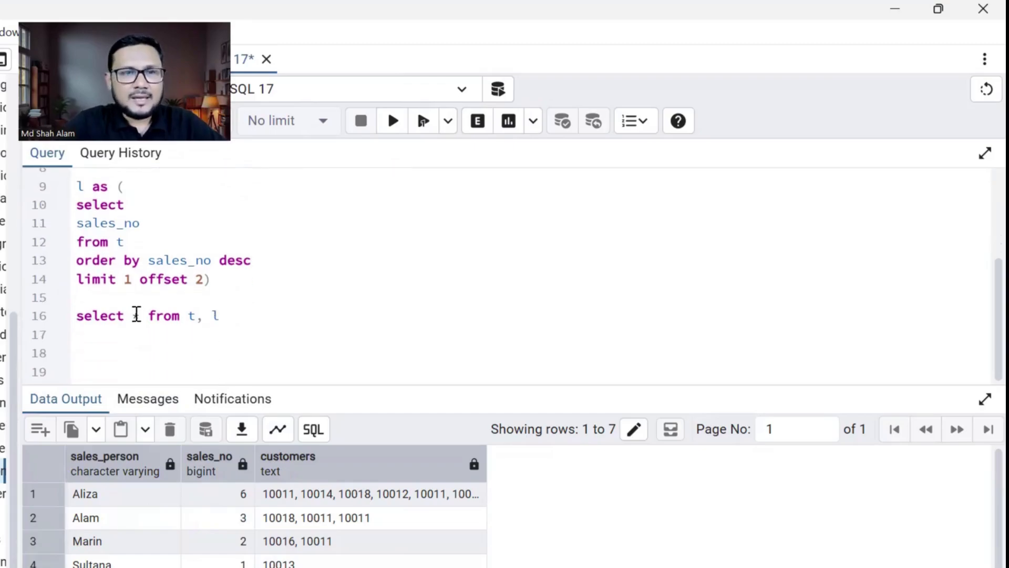
click(132, 314)
text(t.)
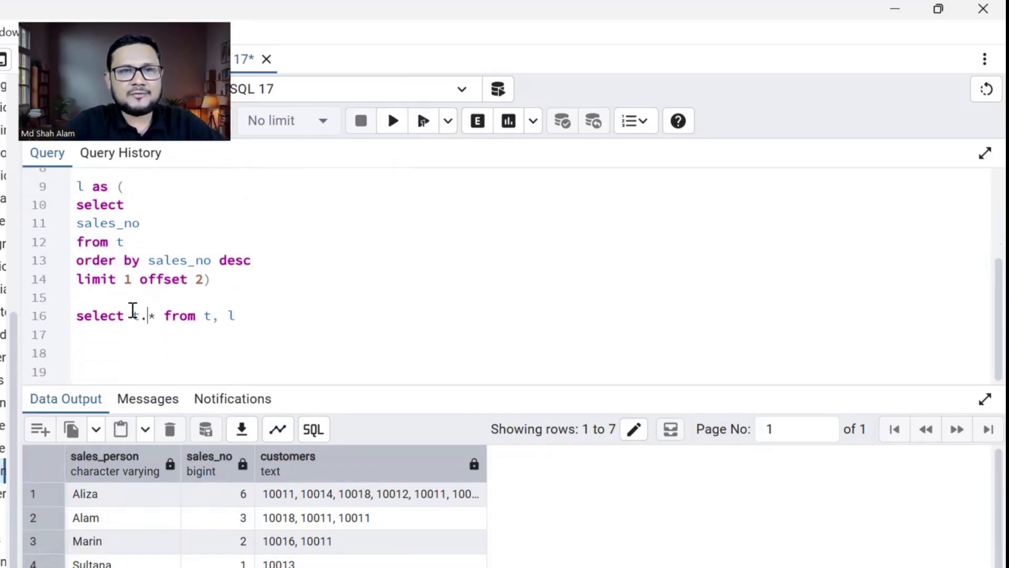
Filter the final select with where t.sales_no= l.third_v, giving sales_no in l the alias third_v, and run the query.
click(120, 342)
text(where)
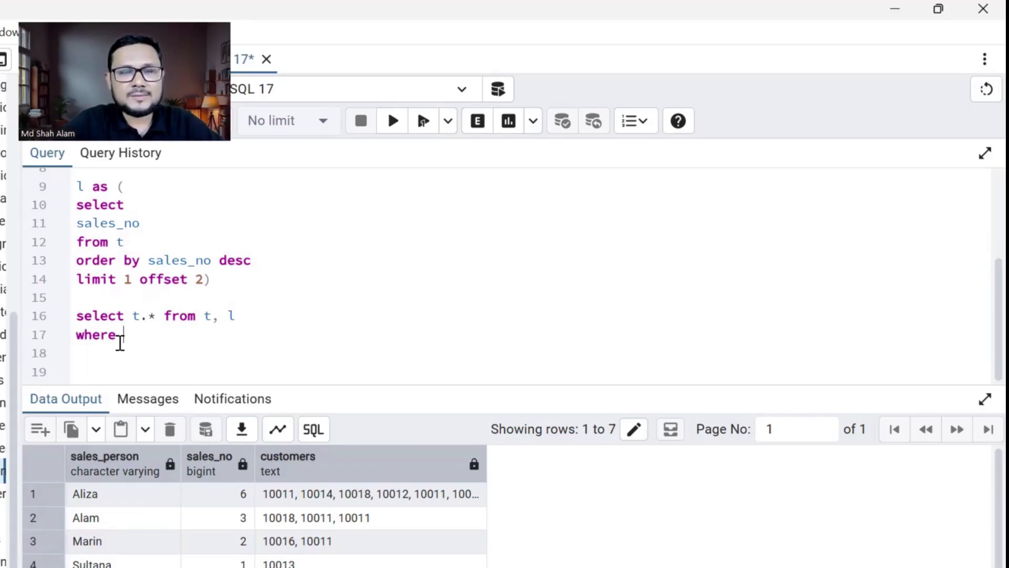
text( t)
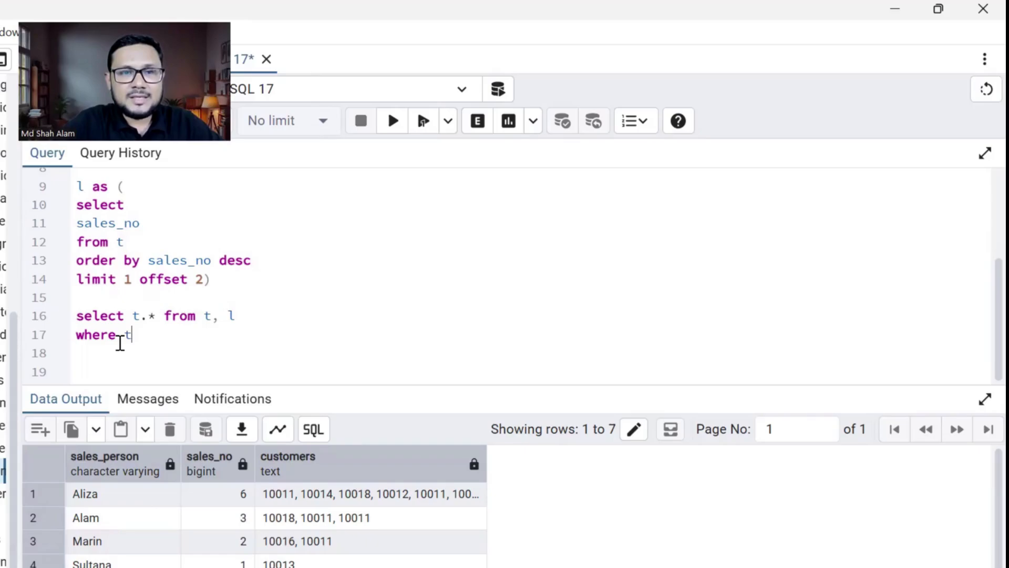
text(.sales_no= l.)
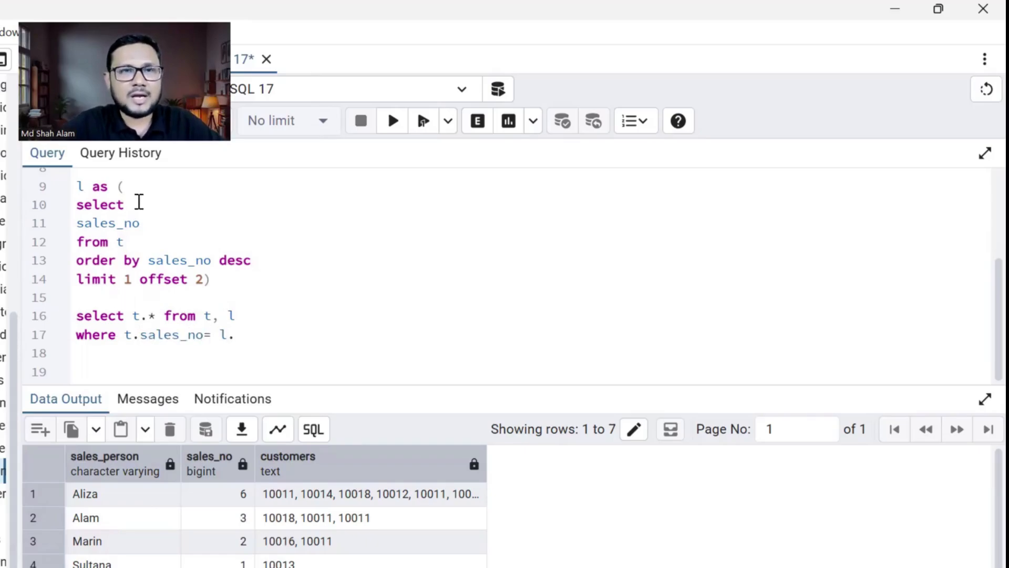
click(145, 221)
text(as third_v)
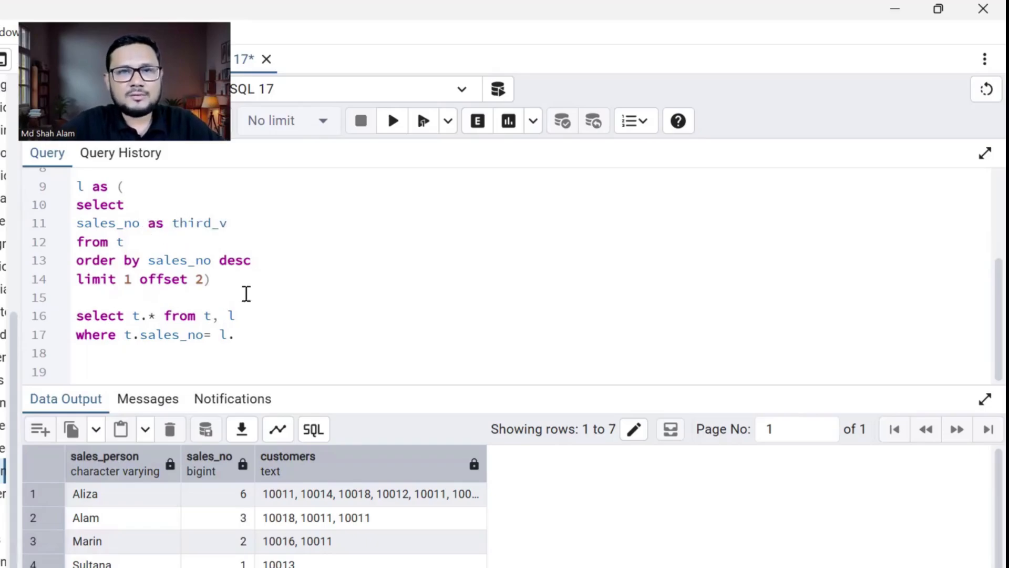
click(258, 343)
text(third_v)
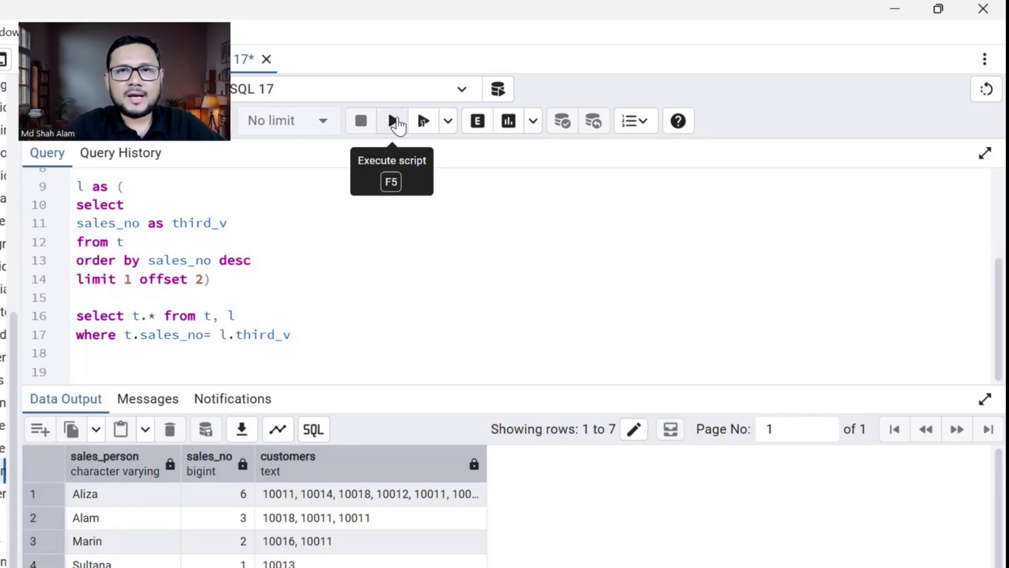
click(393, 122)
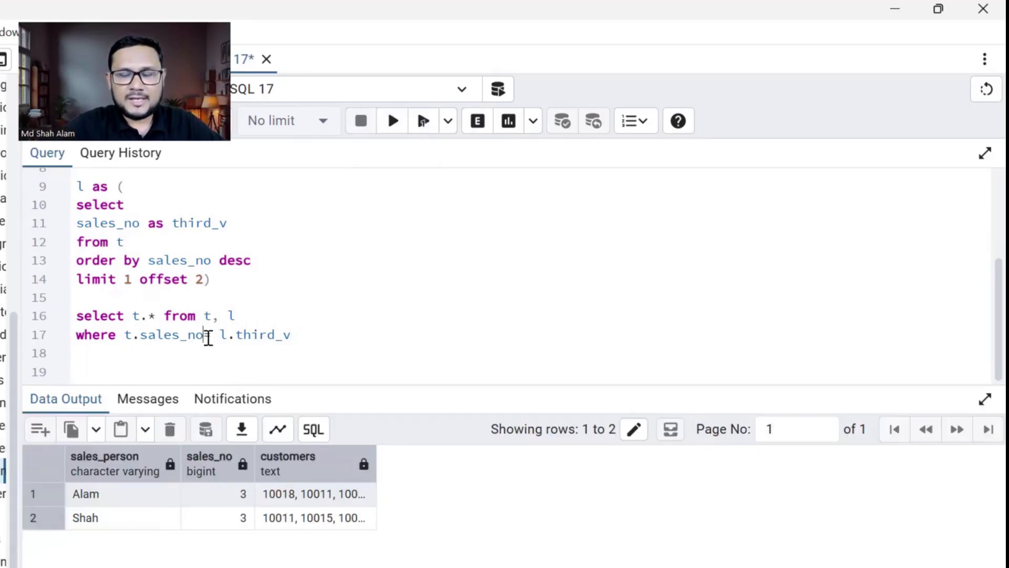
Change the comparison in the where clause to >= and rerun the query.
text(>)
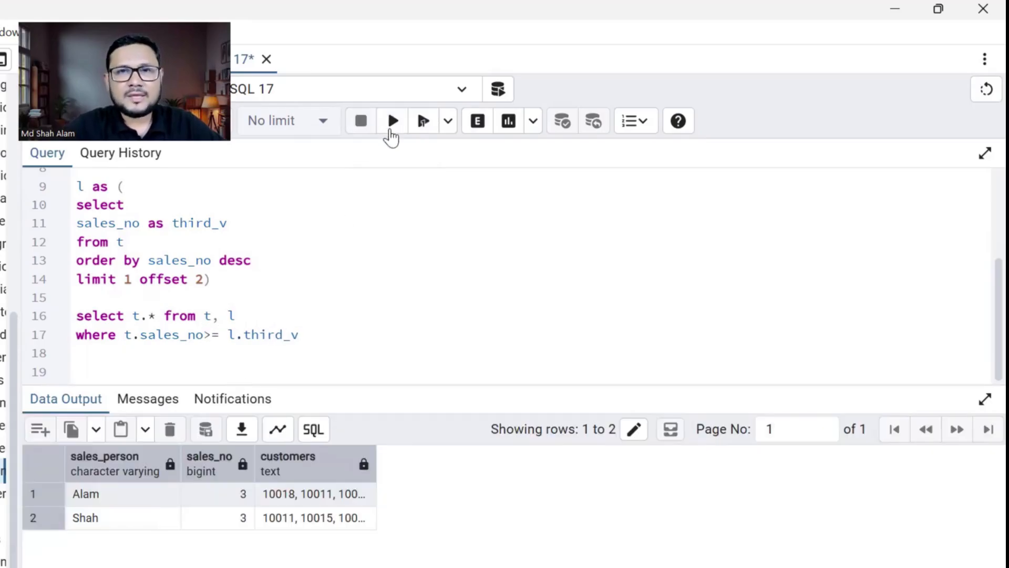
click(392, 122)
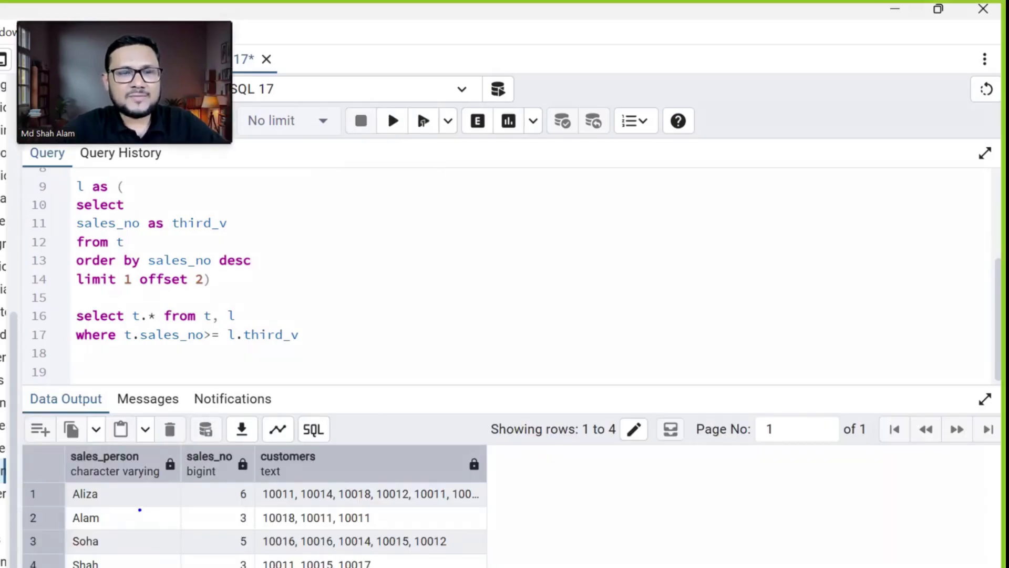
drag(135, 491, 163, 566)
key(e)
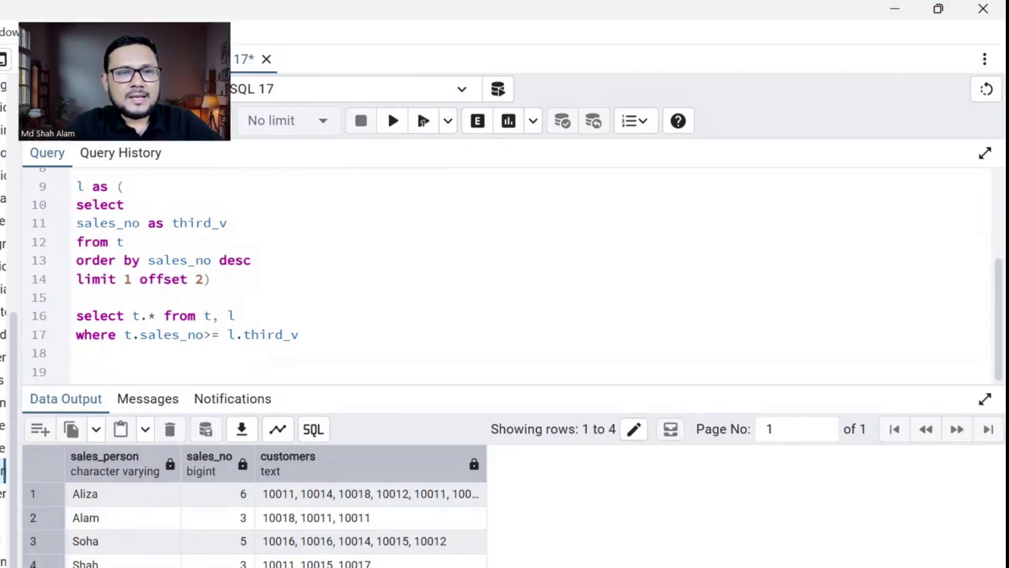
drag(156, 505, 270, 495)
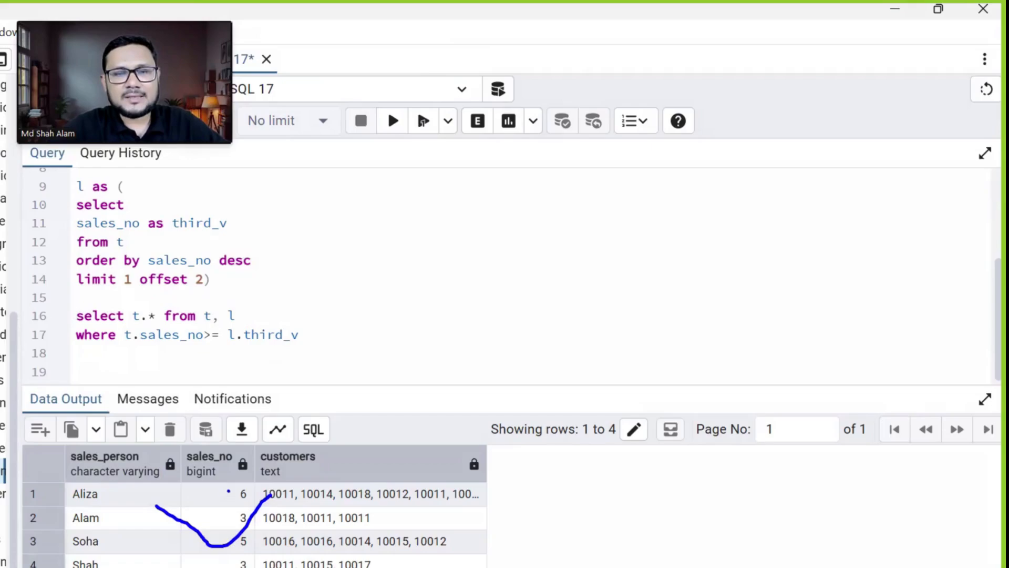
mouse_move(234, 459)
mouse_down()
mouse_move(191, 475)
mouse_move(247, 456)
mouse_up()
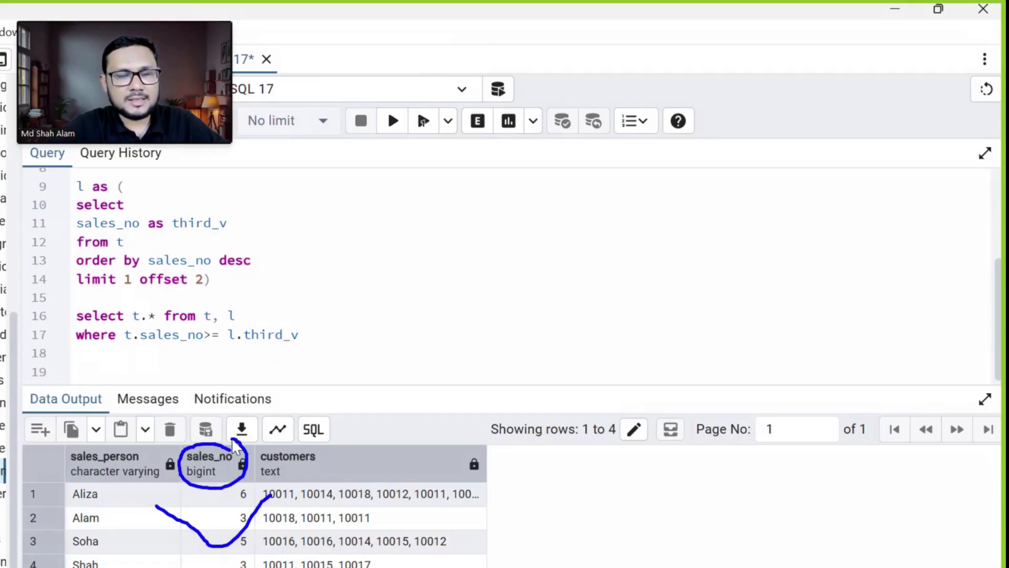
key(Escape)
Sort the final result with order by t.sales_no desc below the where clause and run the query.
text(order by)
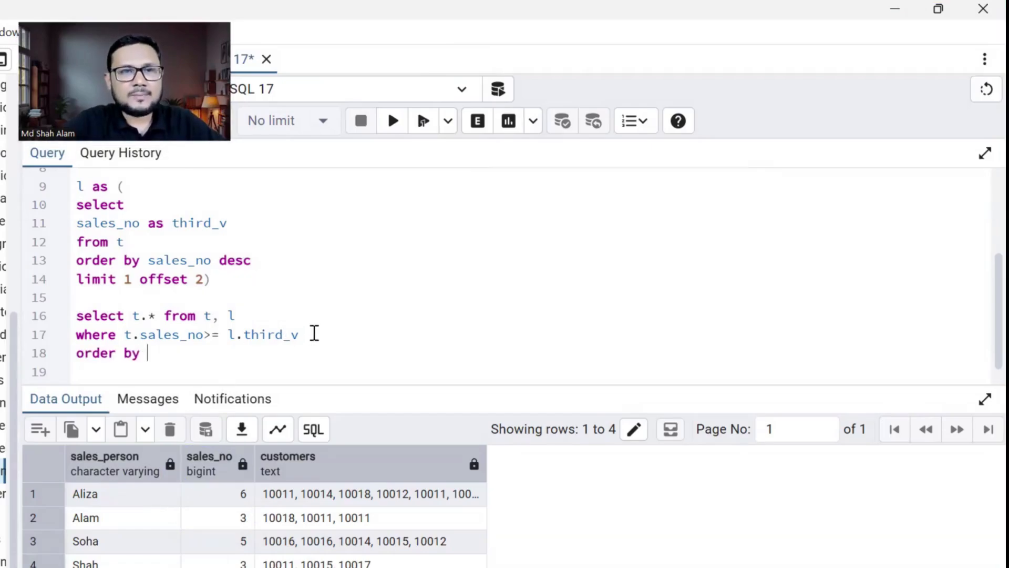
drag(125, 333, 204, 335)
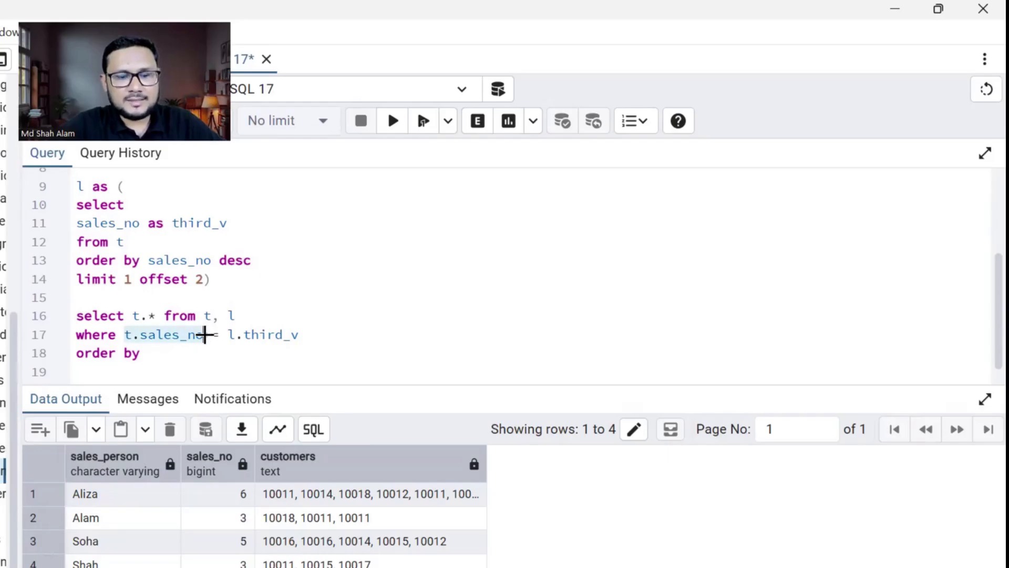
click(173, 363)
text(t.sales_no desc)
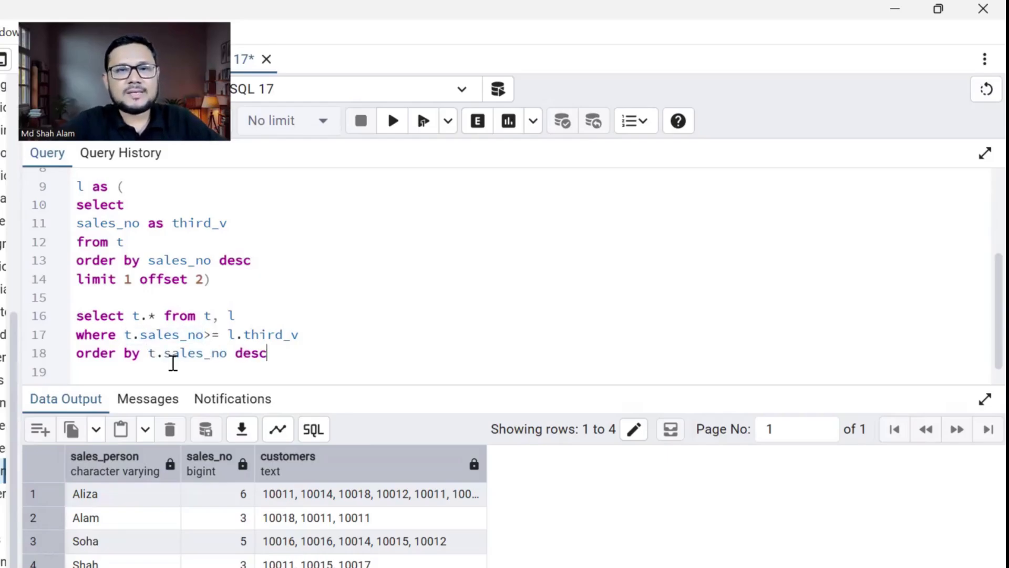
click(393, 121)
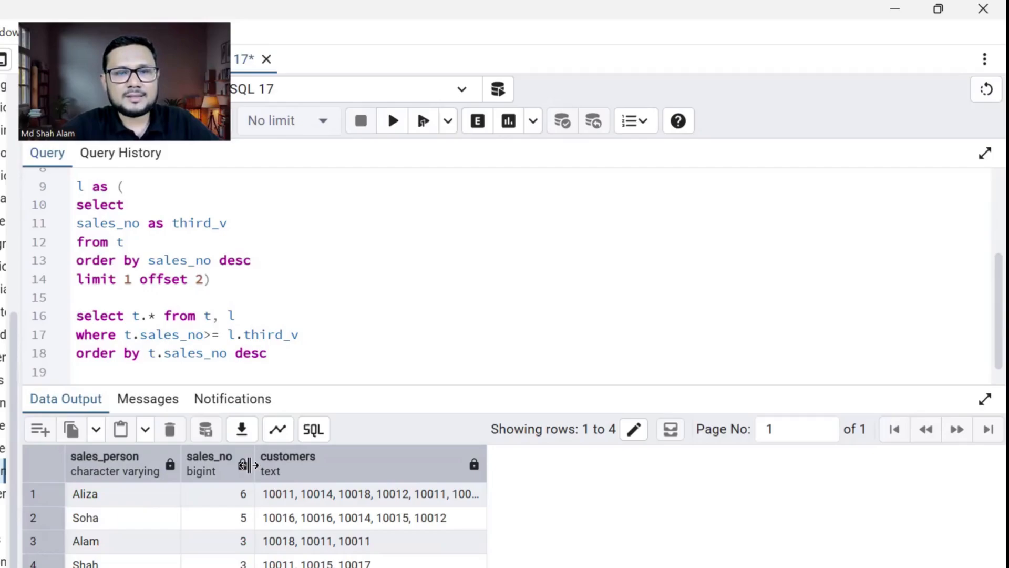
drag(145, 531, 296, 472)
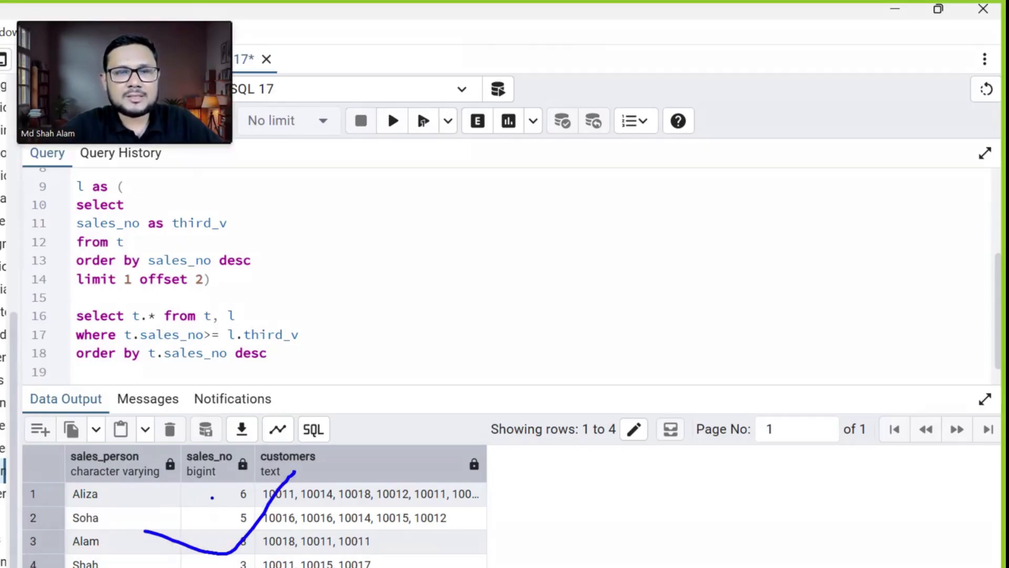
drag(209, 506, 225, 566)
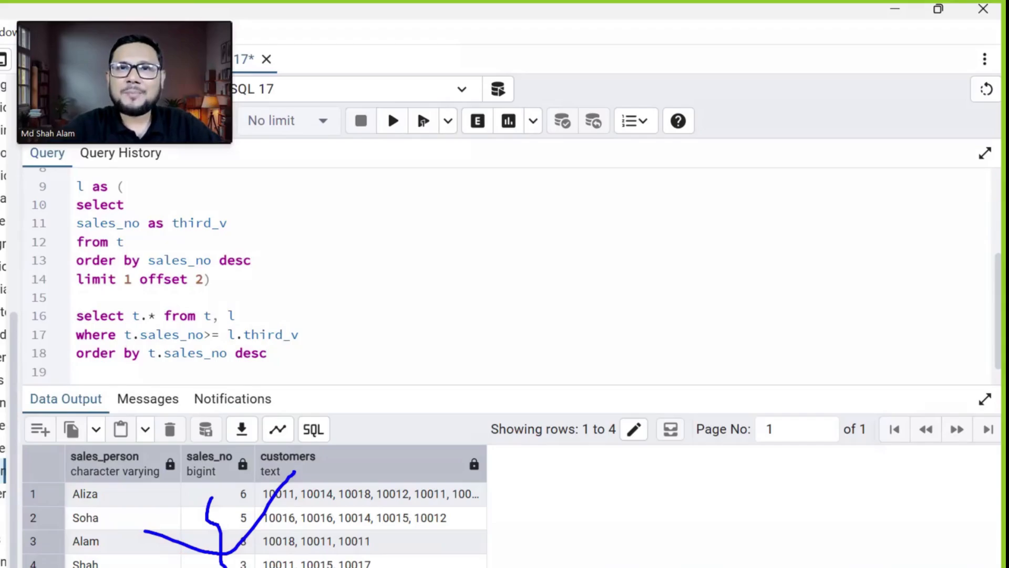